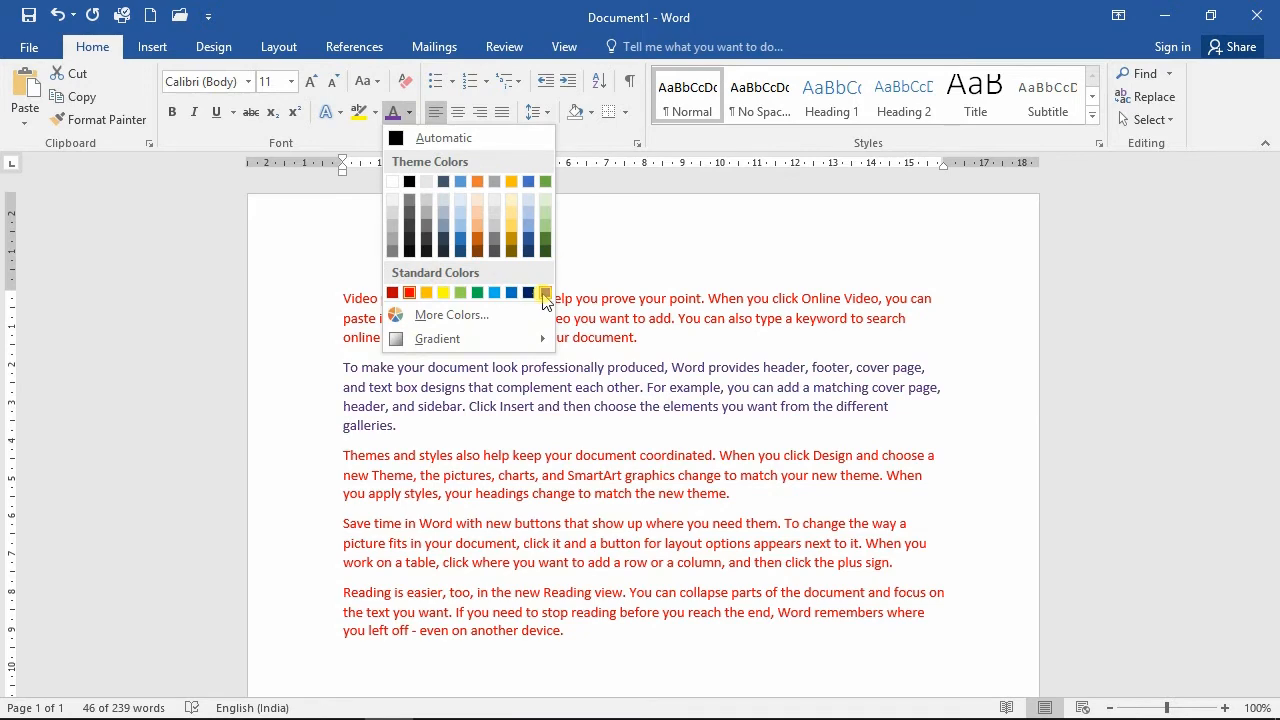
Step: Set the font colour of the second paragraph to purple and of the third paragraph, starting "Themes and styles", to blue
click(529, 292)
drag(344, 460, 731, 497)
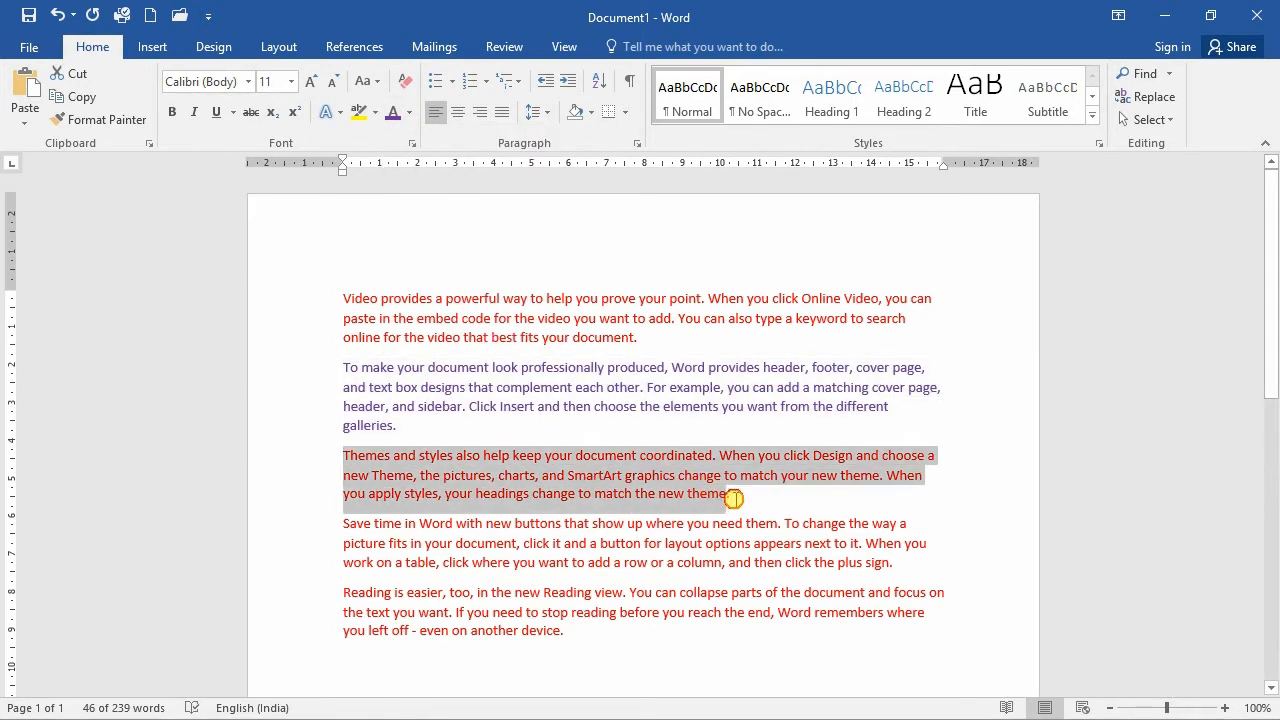
click(409, 113)
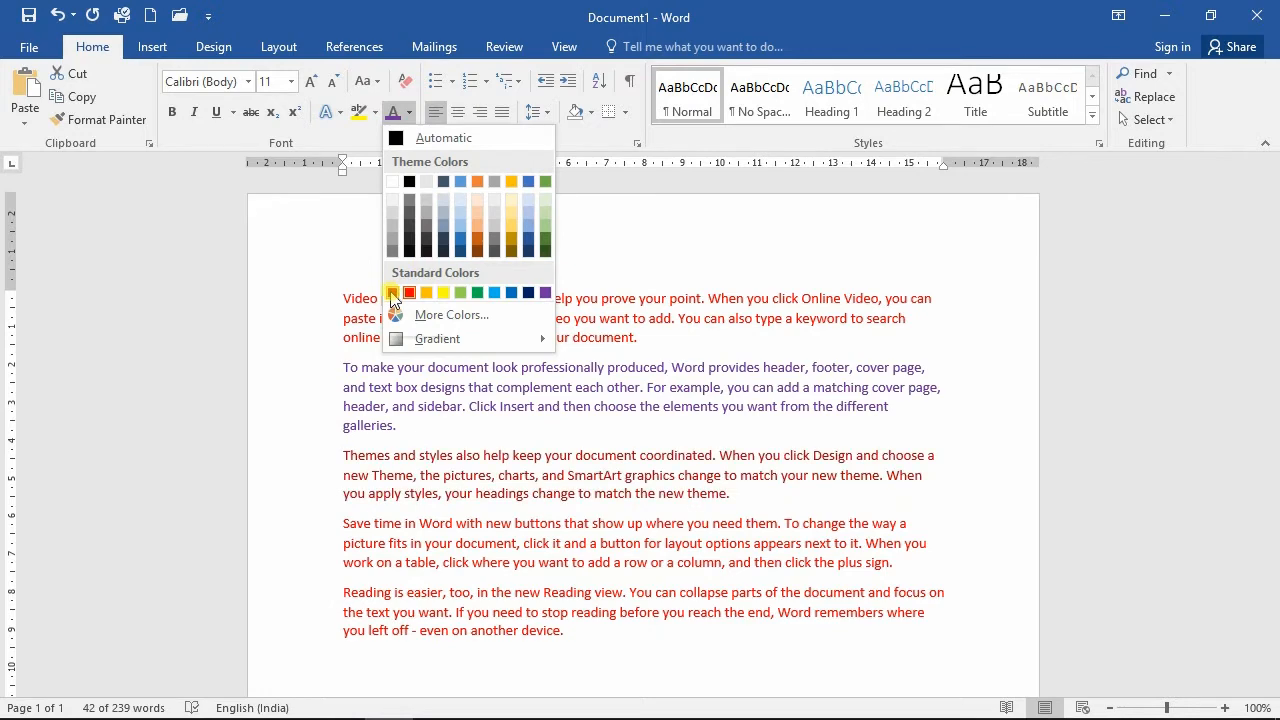
click(511, 292)
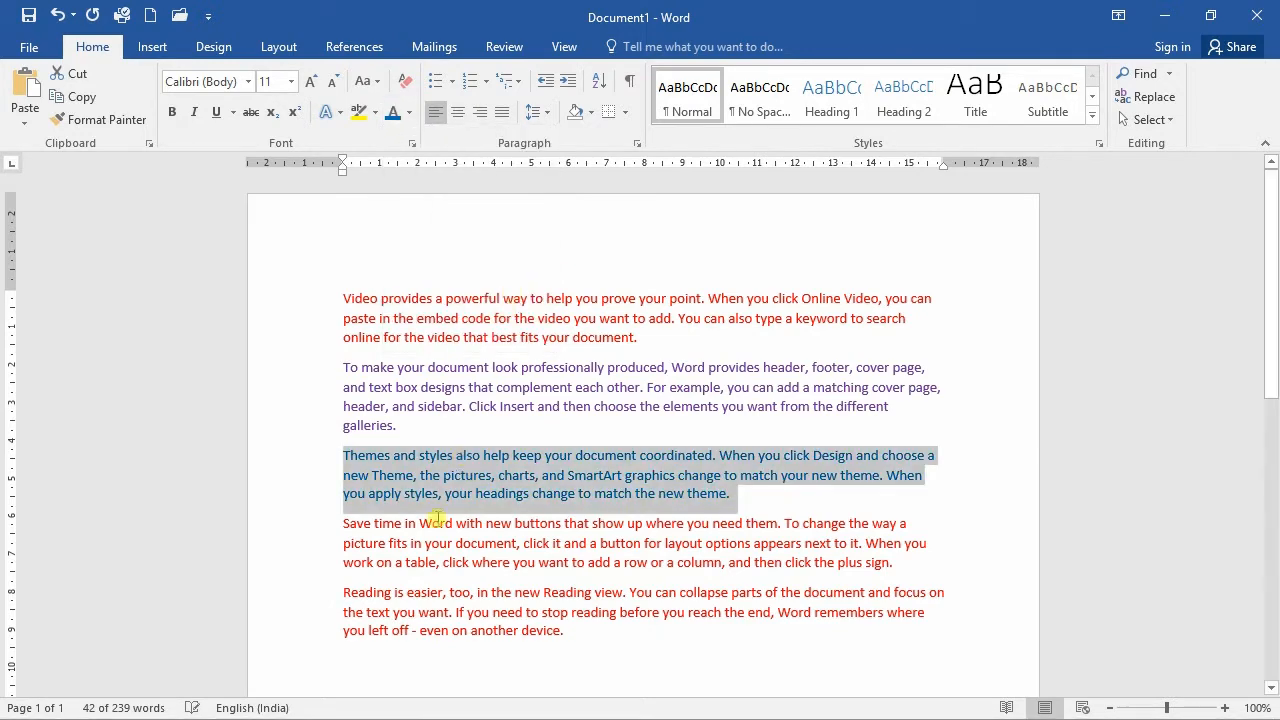
Step: Set the font colour of the fourth paragraph, starting "Save time in Word", to black
drag(343, 523, 901, 552)
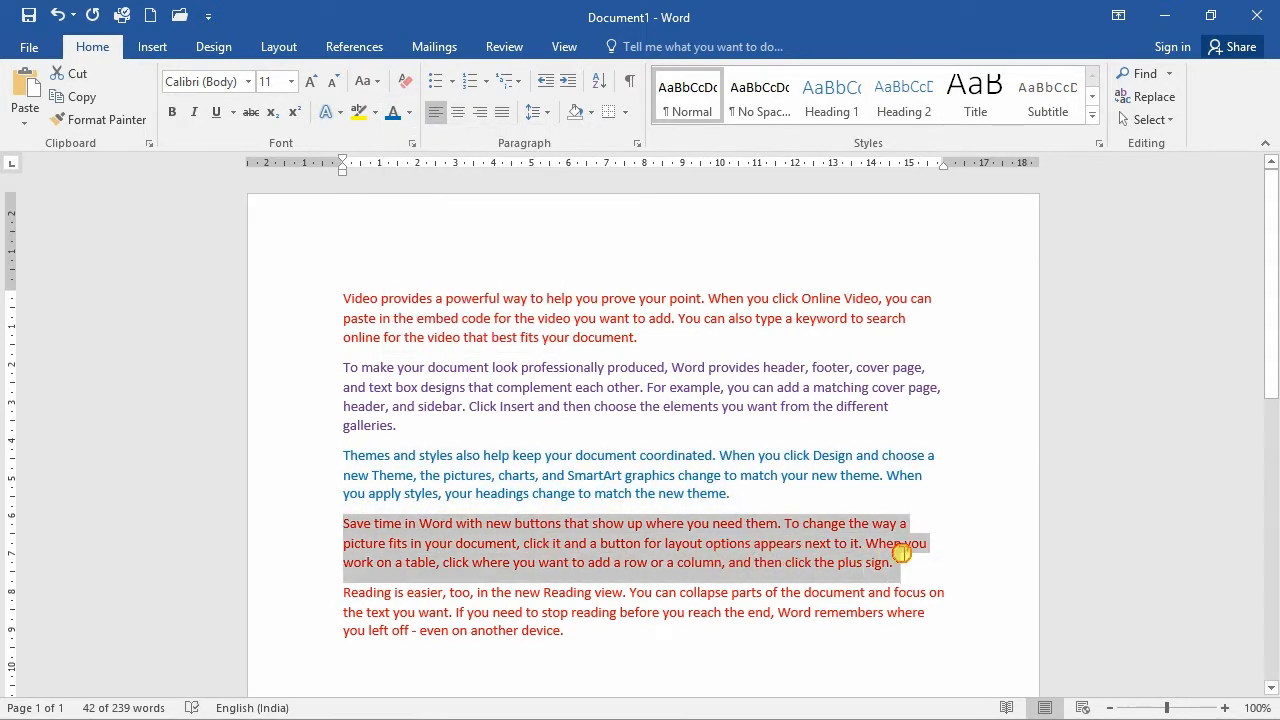
click(406, 114)
click(410, 181)
click(426, 604)
Step: Set the font colour of the last paragraph, starting "Reading is easier", to a darker shade of the green theme colour
scroll(357, 557, down, 1)
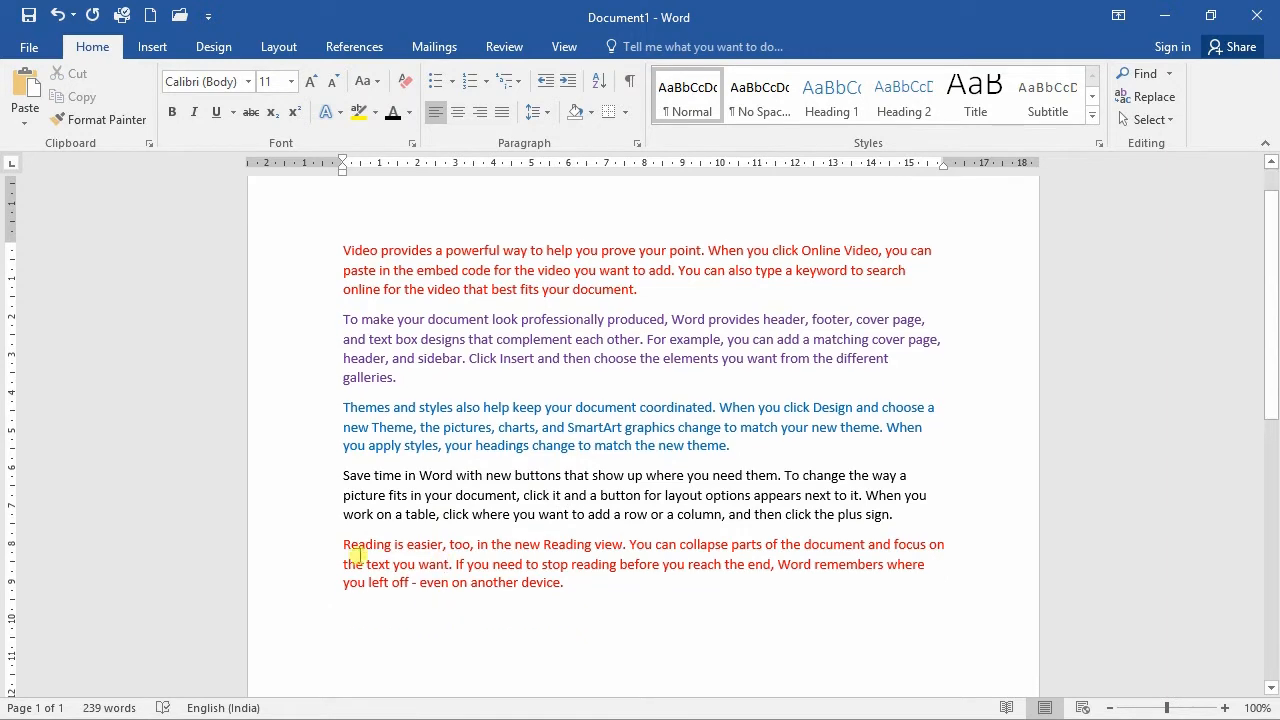
drag(342, 544, 602, 590)
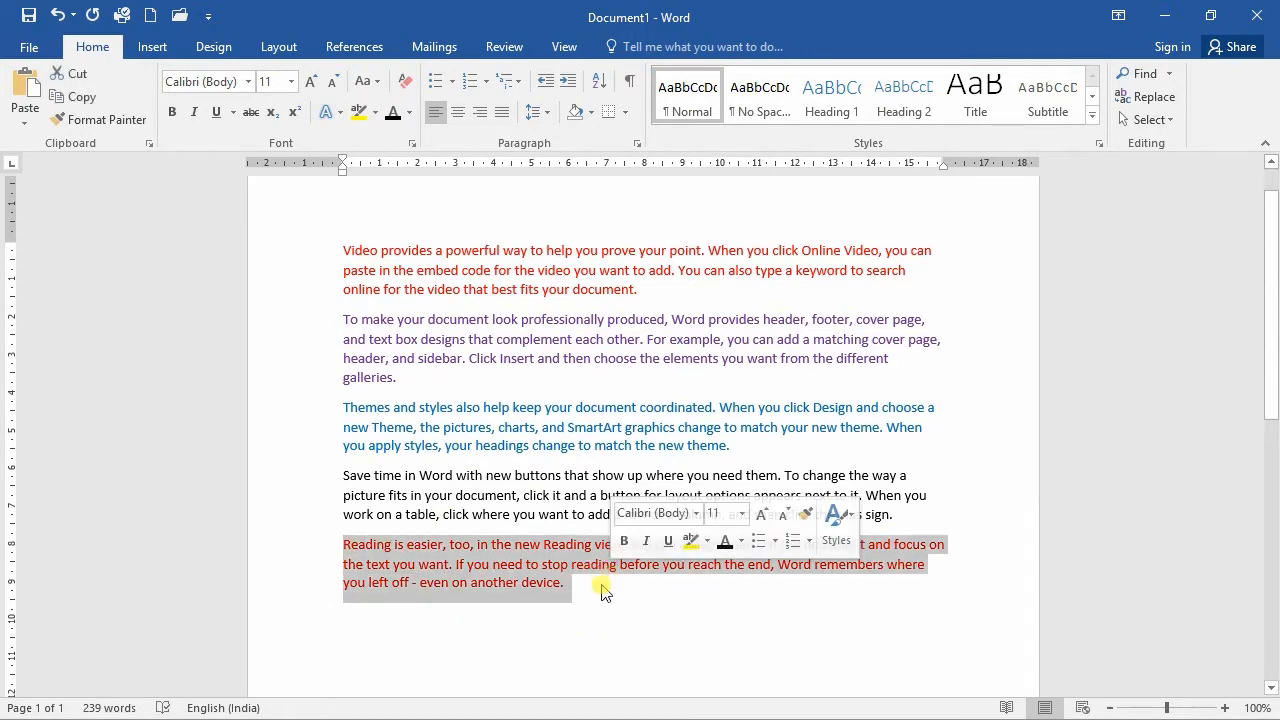
click(408, 113)
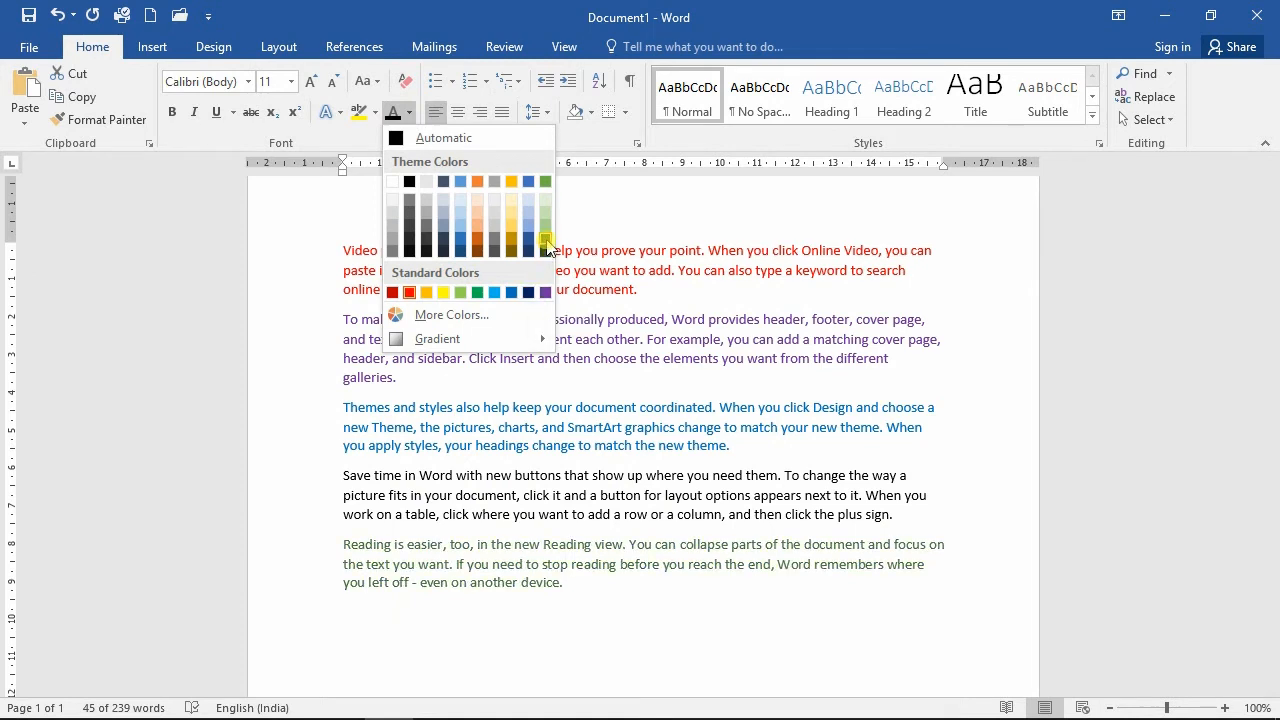
click(546, 243)
click(597, 341)
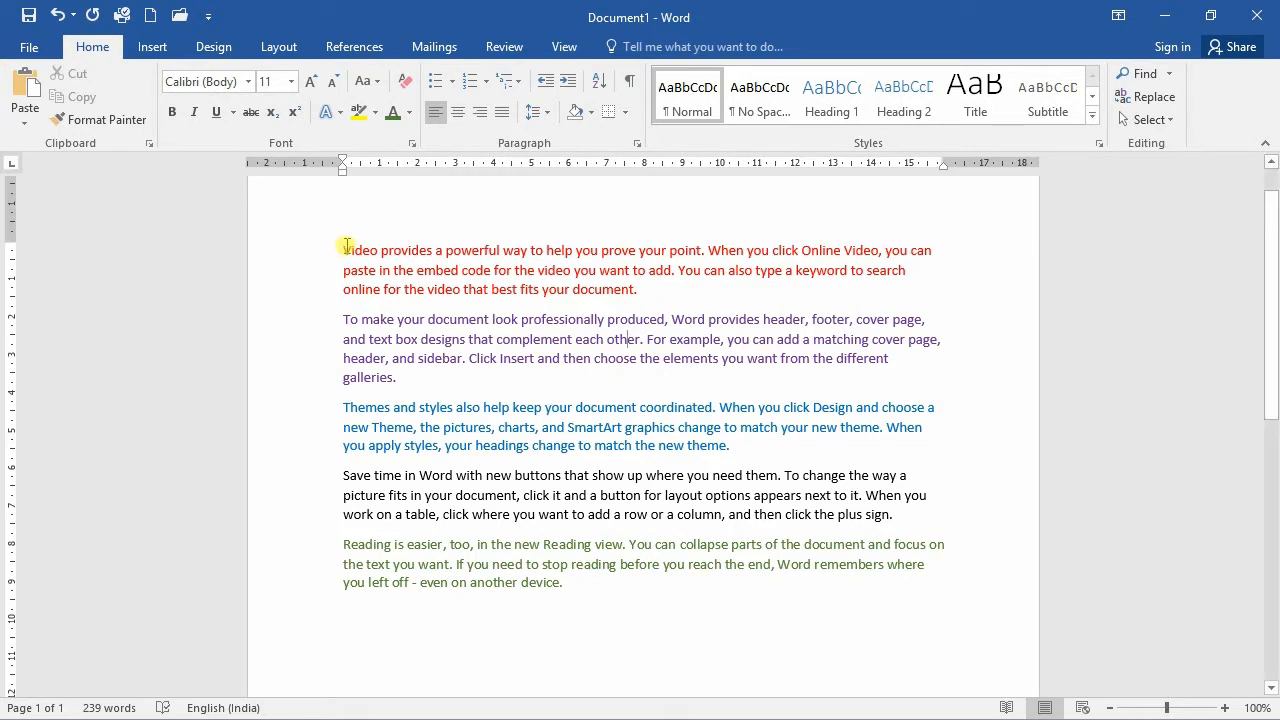
Step: Cut the red first paragraph and paste it on a new line below the blue "Themes and styles" paragraph
drag(342, 246, 652, 282)
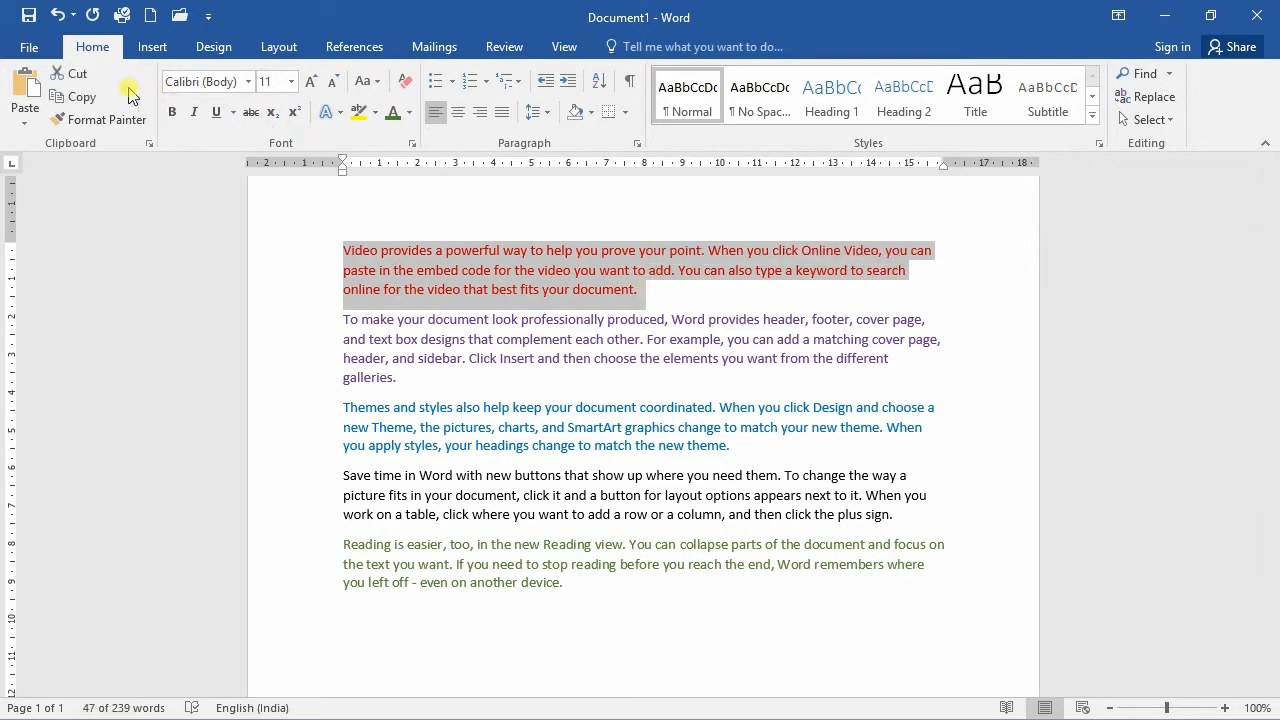
key(ctrl+x)
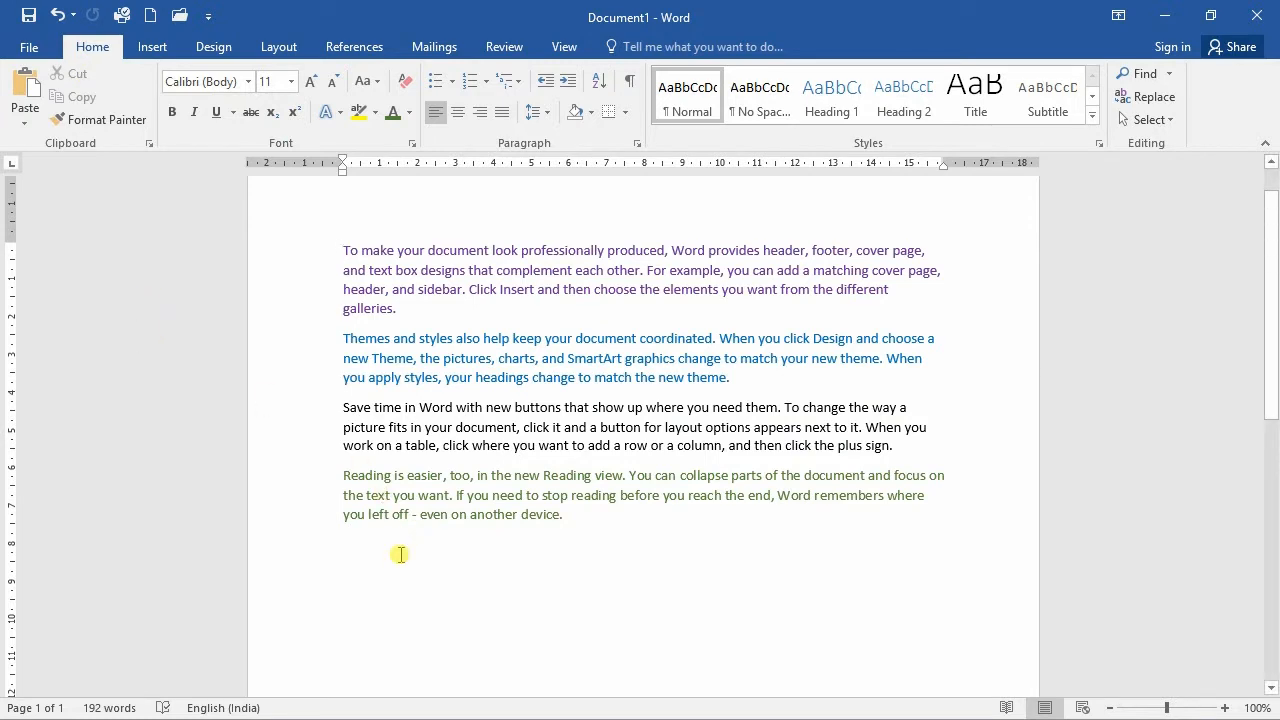
key(Return)
click(745, 379)
key(Return)
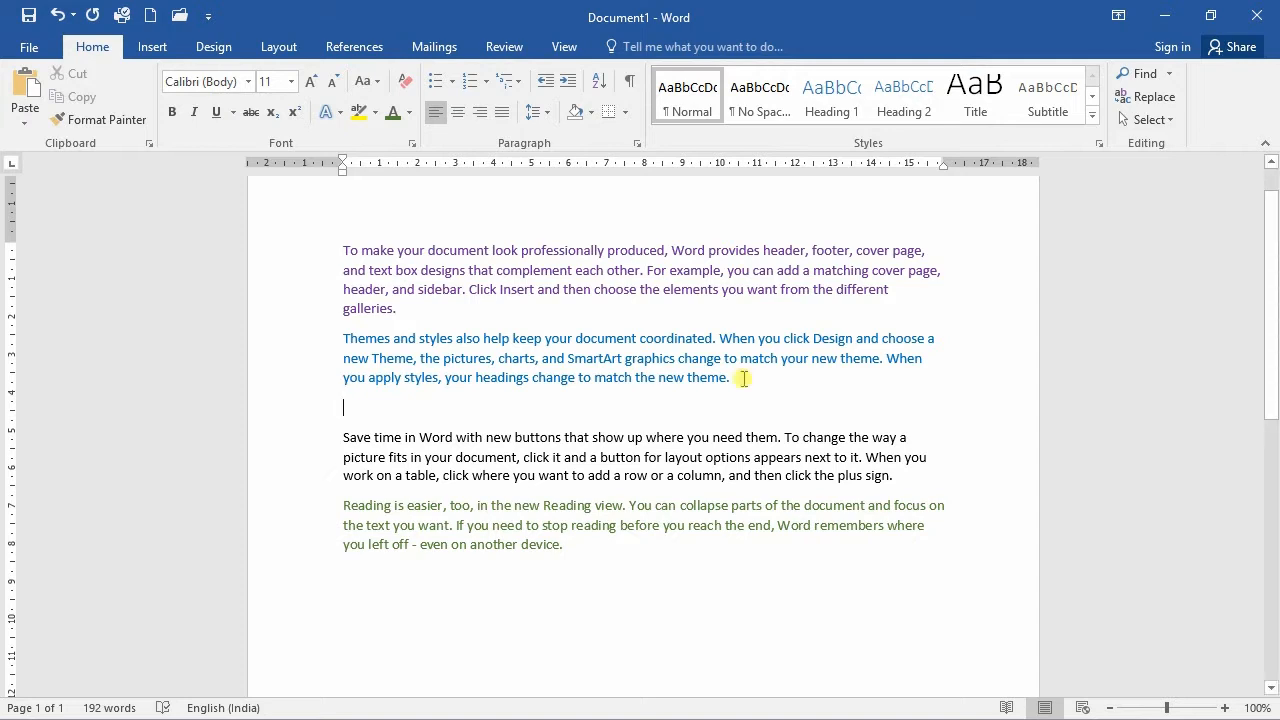
key(ctrl+v)
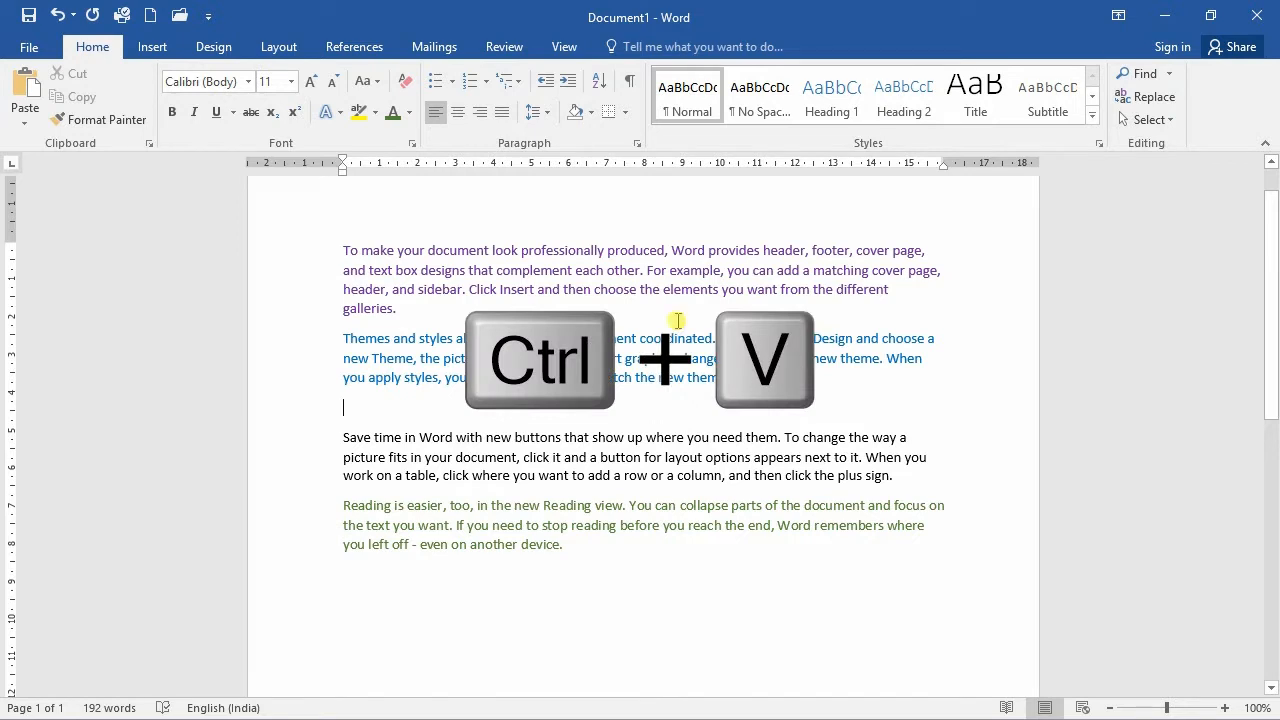
click(27, 83)
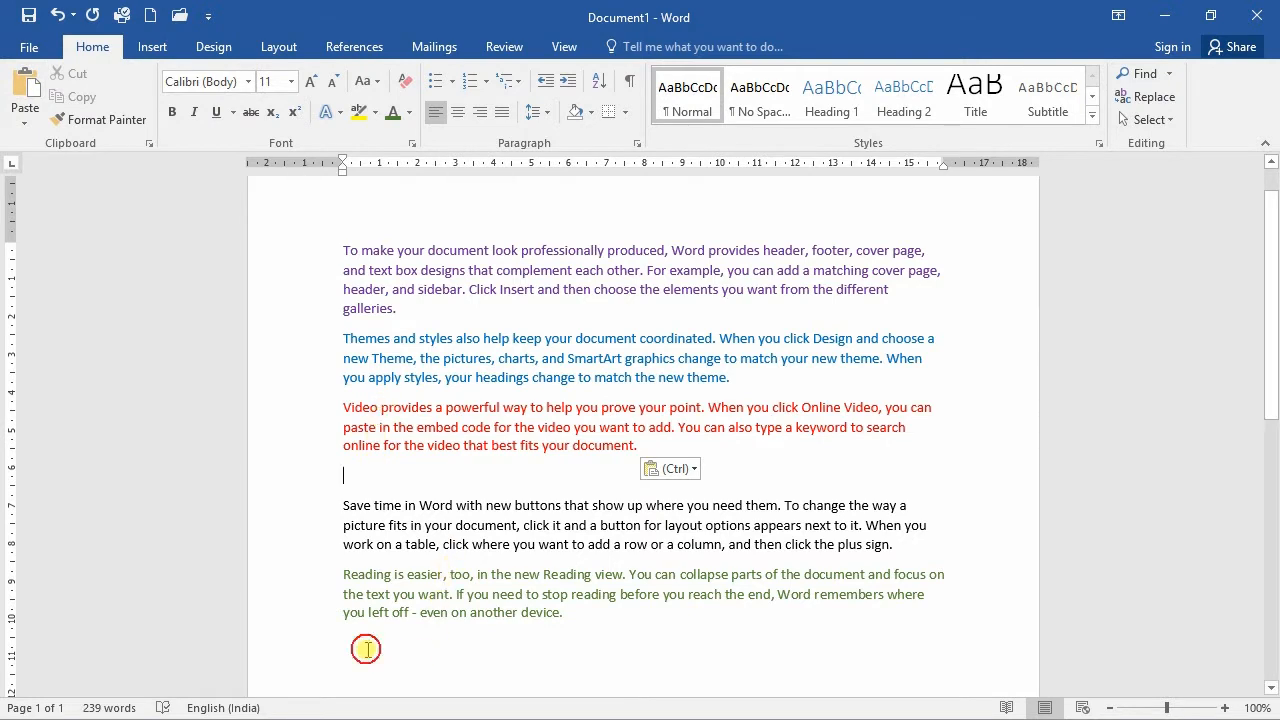
Step: Paste the red paragraph three times at the end of the document, below the green paragraph
click(29, 88)
click(29, 88)
click(29, 88)
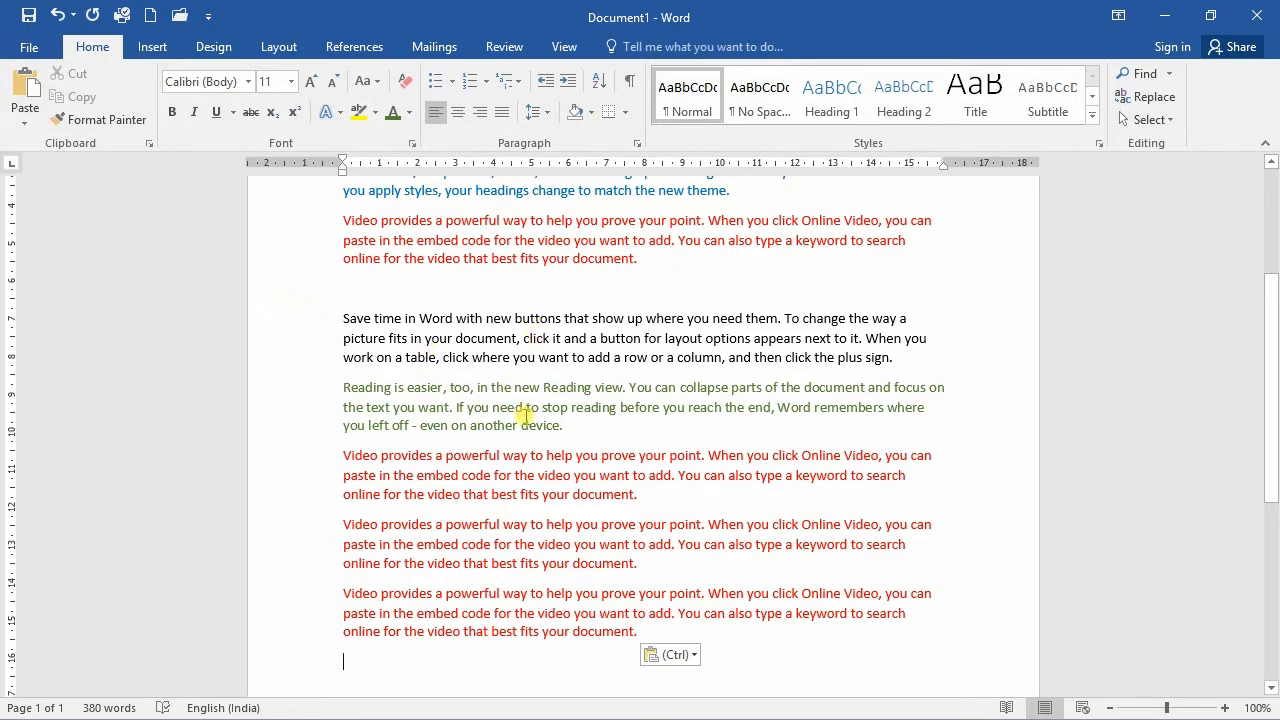
Step: Undo the three pastes of the red paragraph at the end of the document
scroll(526, 414, up, 3)
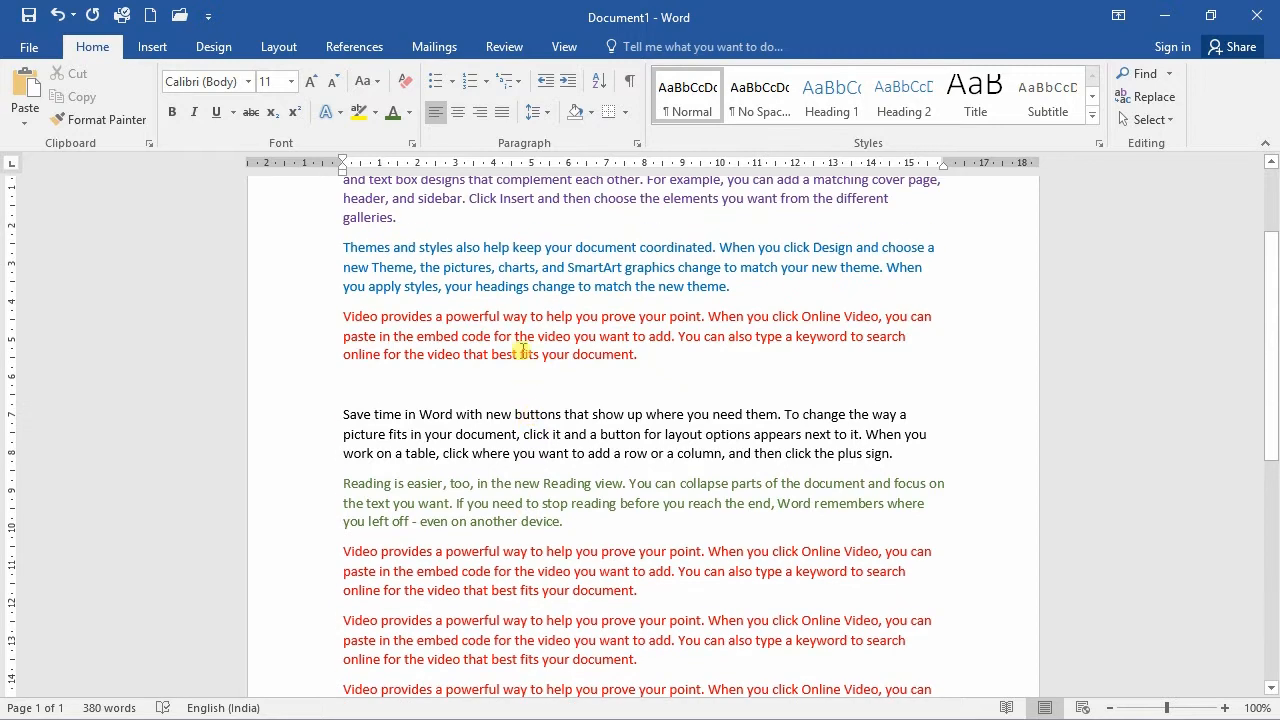
click(58, 17)
click(58, 17)
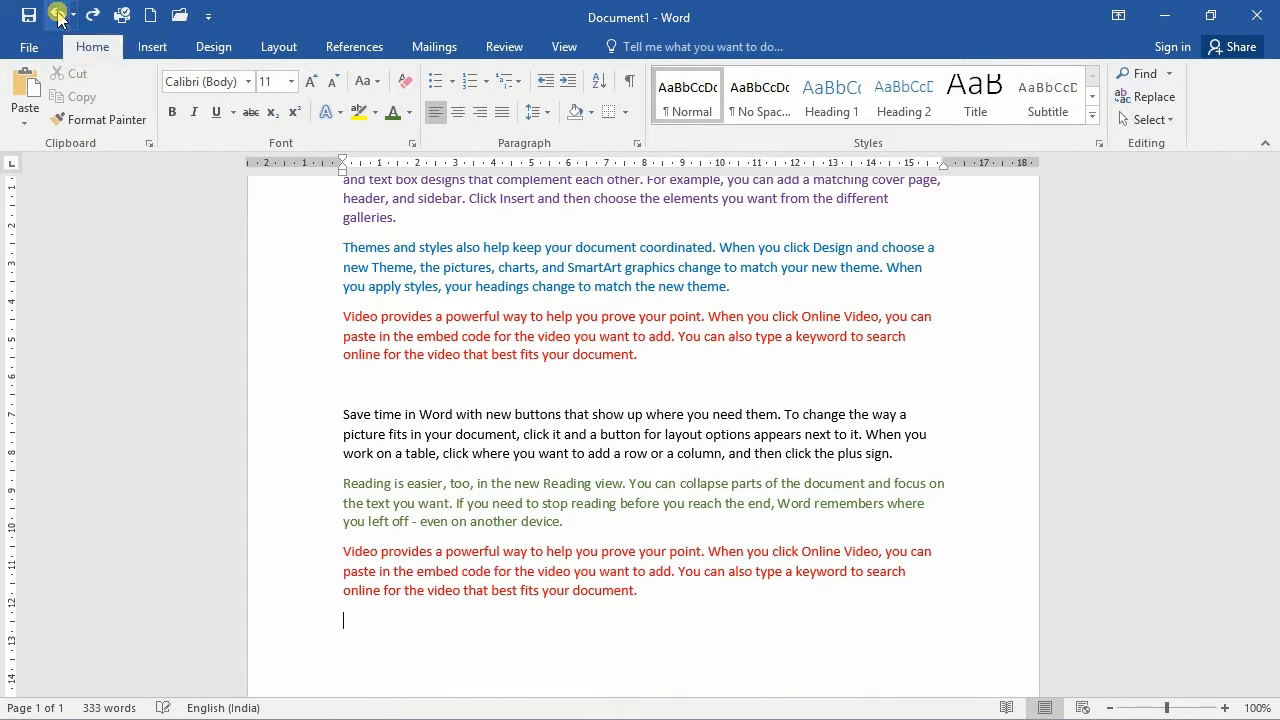
click(58, 17)
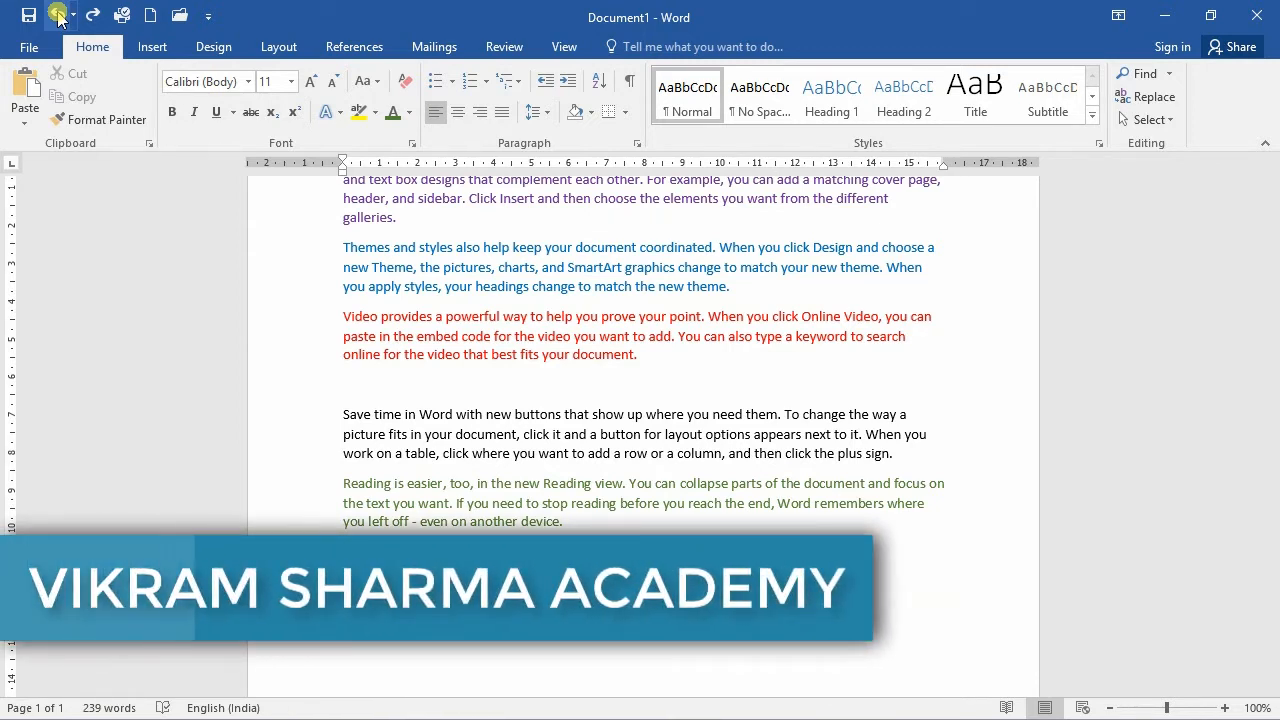
Step: Copy the purple and blue paragraphs at the start of the document and paste them below the green paragraph
scroll(273, 300, up, 2)
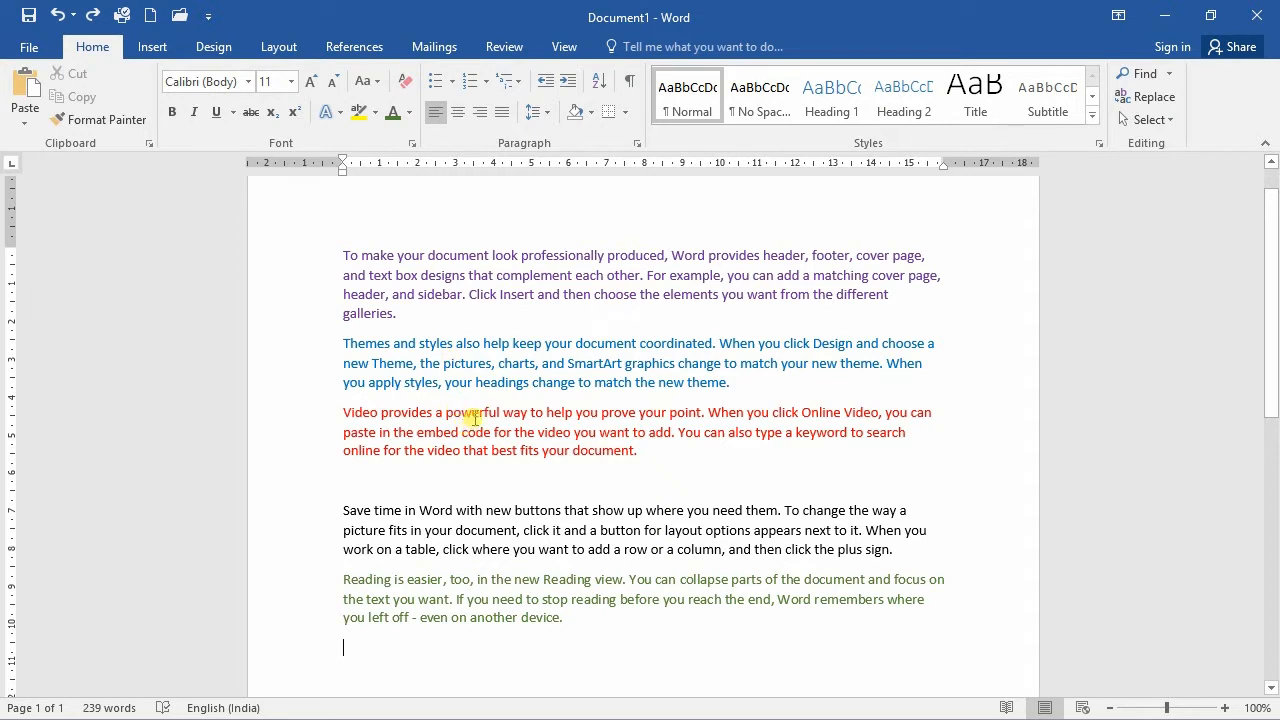
drag(338, 253, 748, 374)
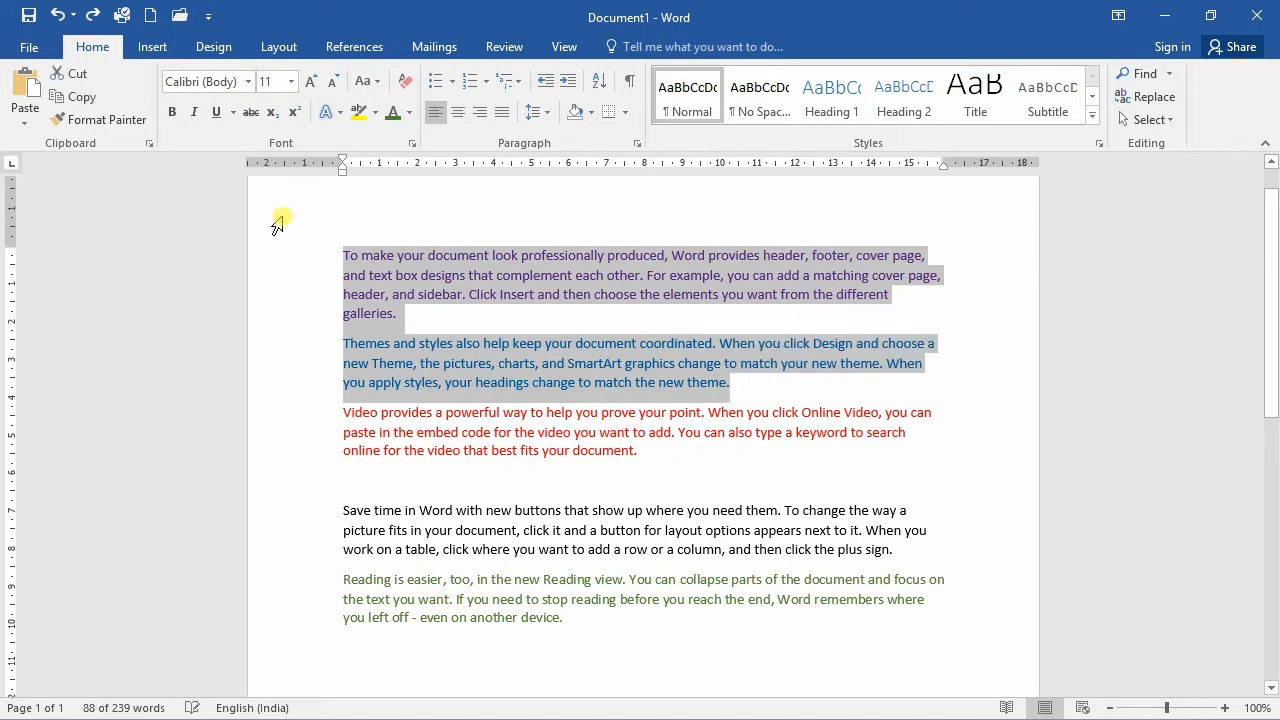
key(ctrl+c)
click(84, 101)
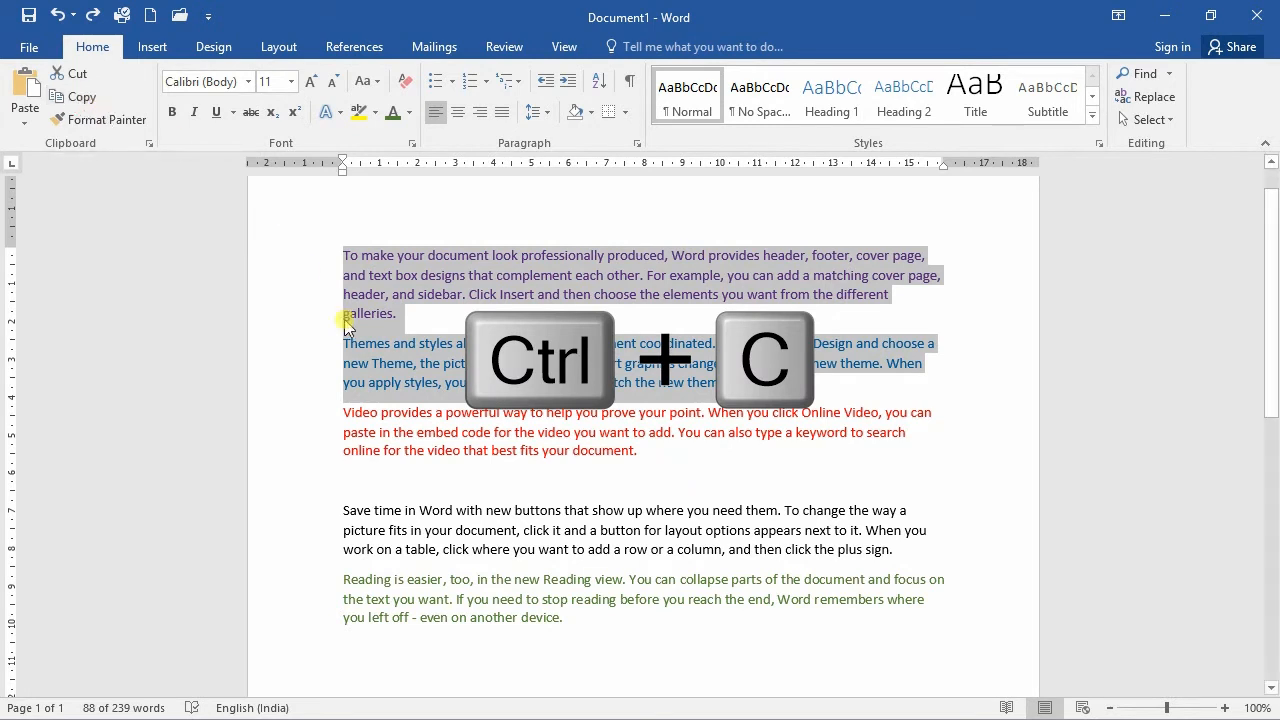
scroll(460, 441, down, 1)
scroll(460, 441, down, 1)
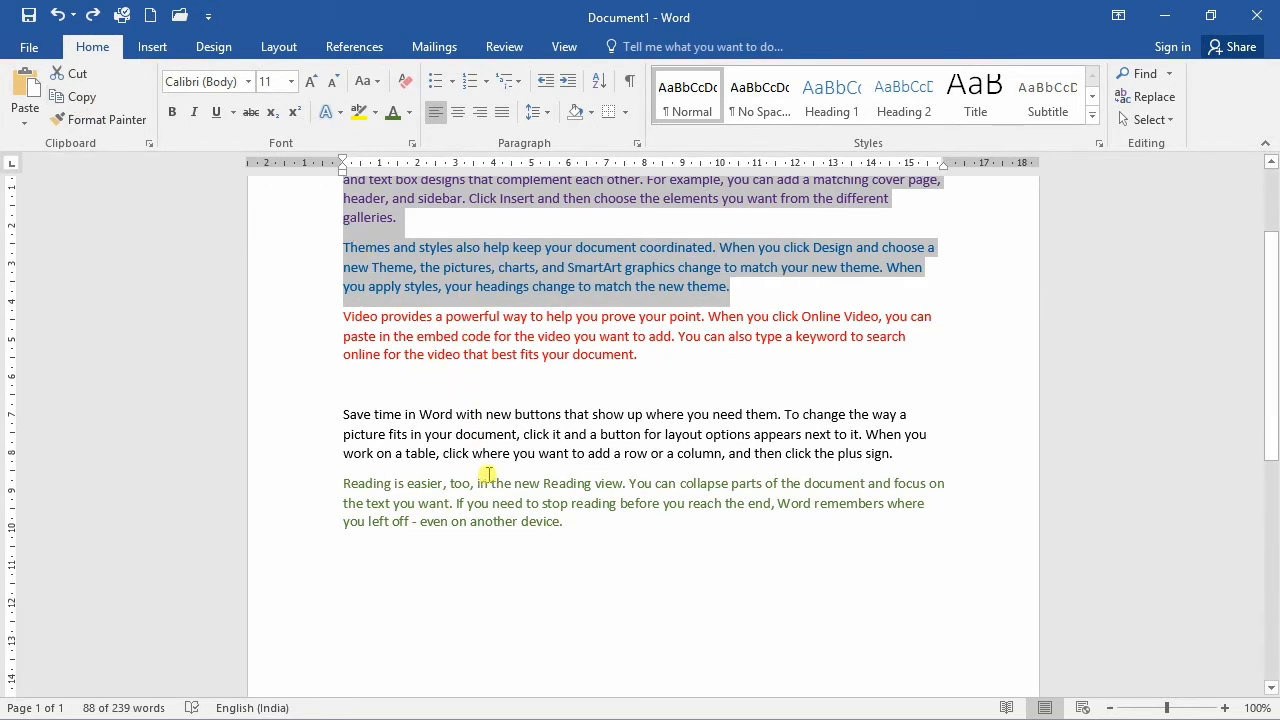
click(389, 569)
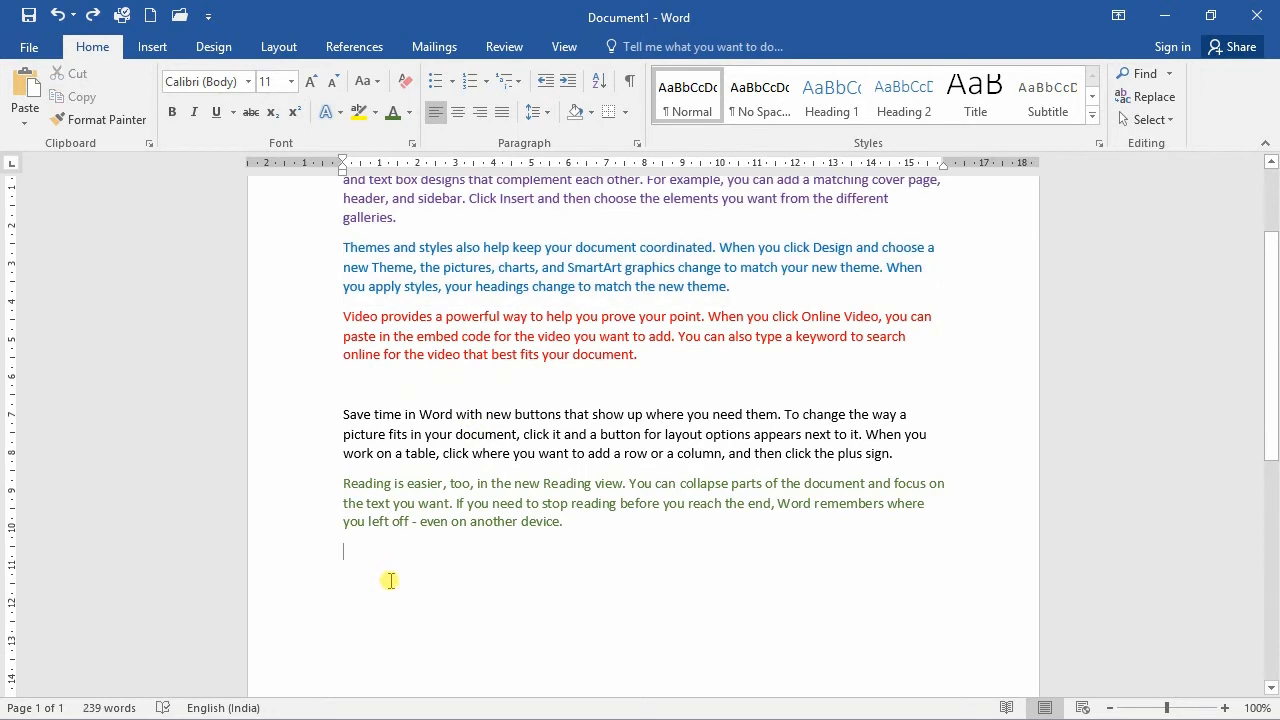
click(25, 88)
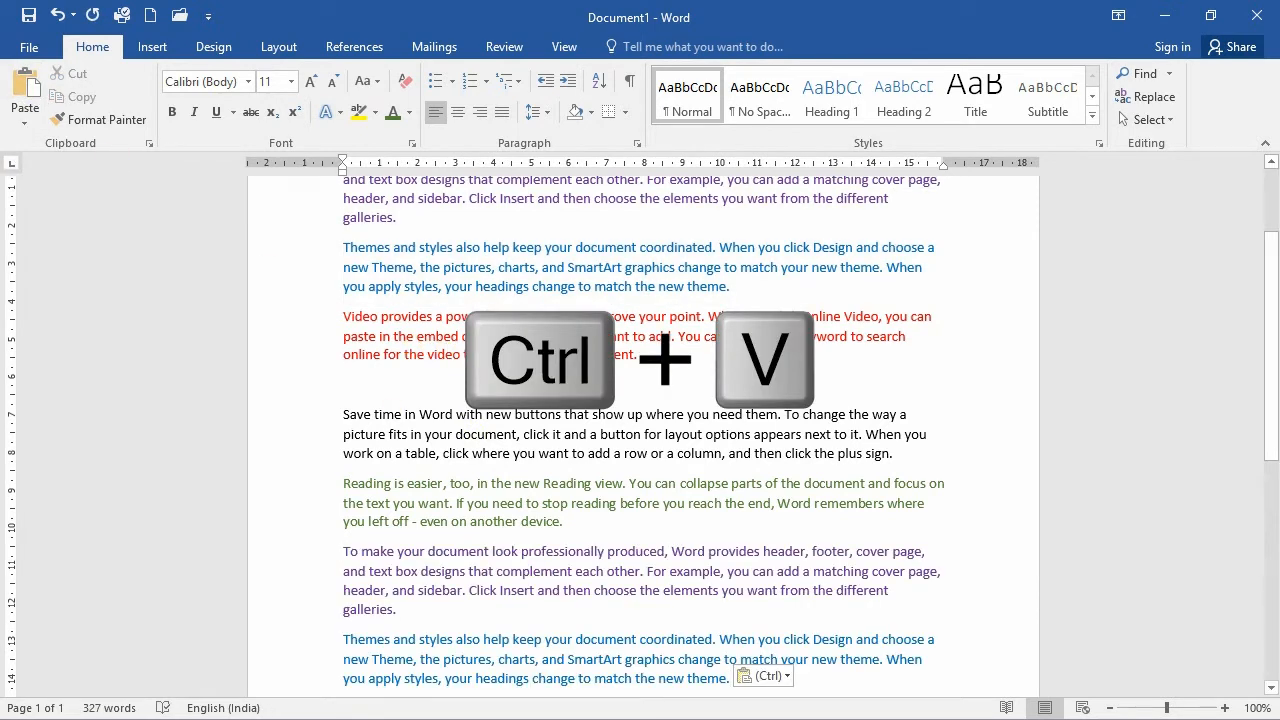
Step: Paste the copied purple and blue paragraphs twice more directly after the last blue paragraph, and undo both pastes
scroll(445, 350, up, 1)
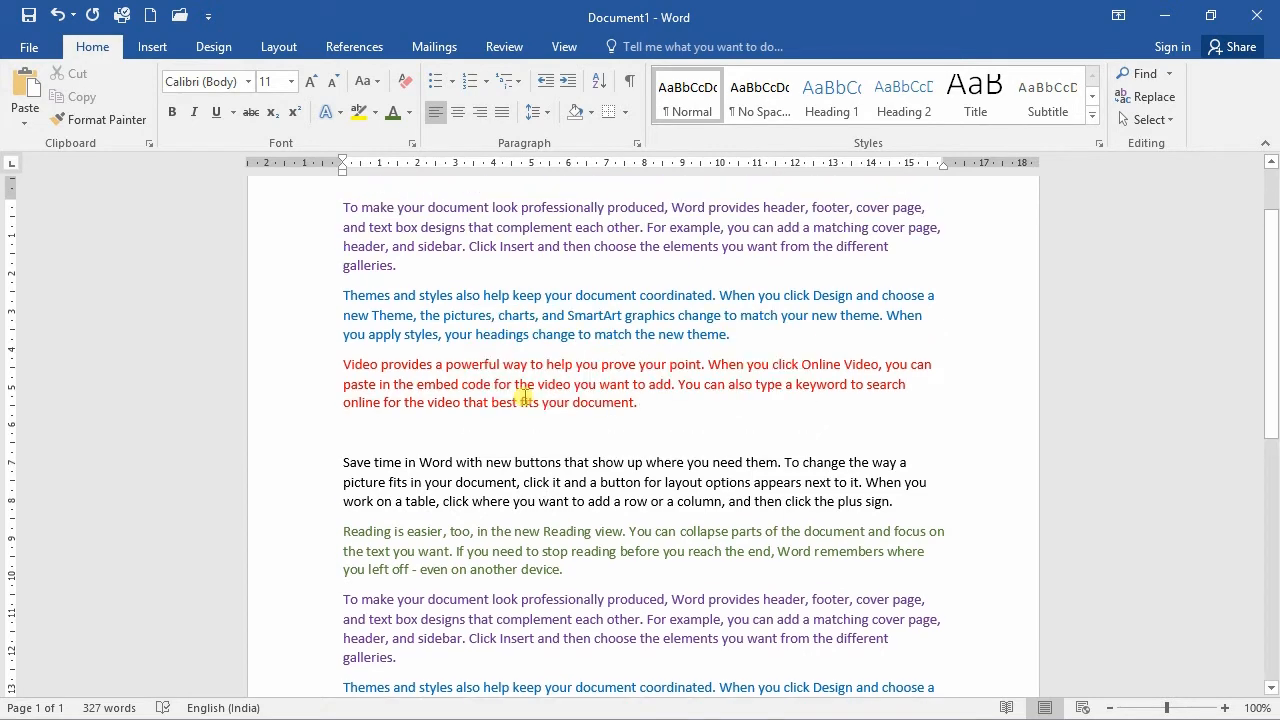
scroll(523, 397, down, 4)
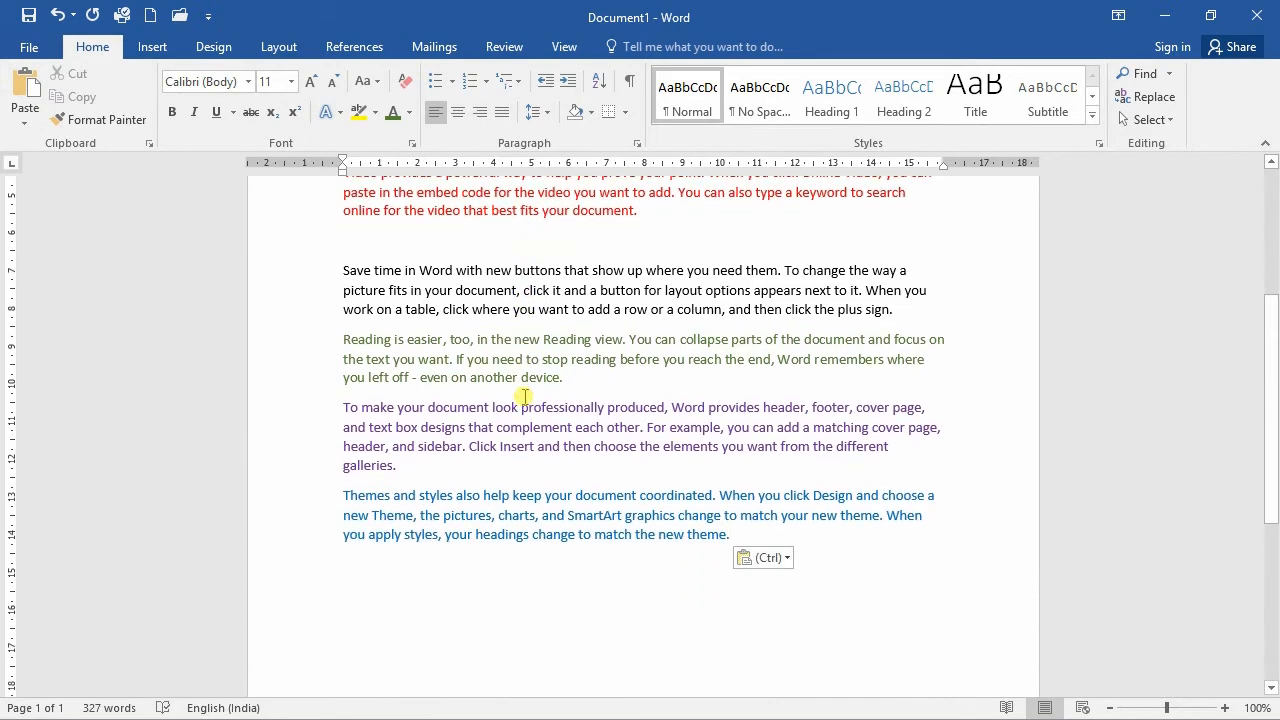
click(30, 86)
click(30, 86)
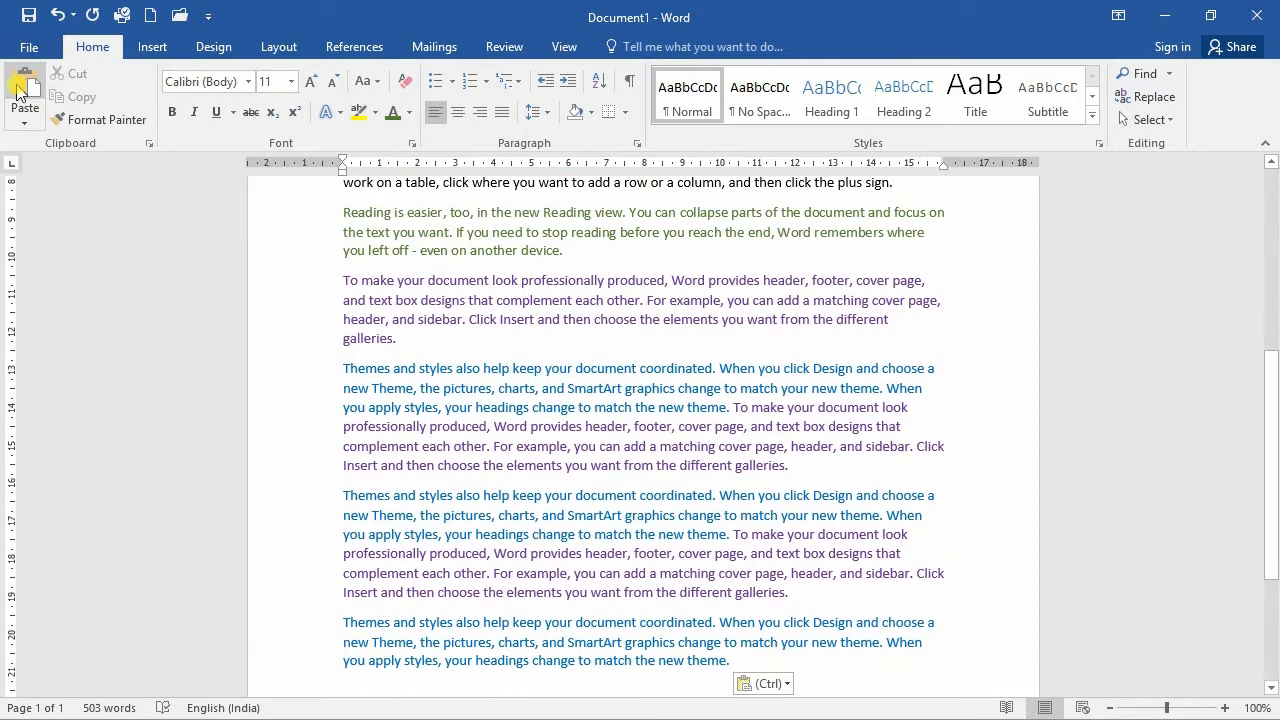
click(62, 18)
click(62, 18)
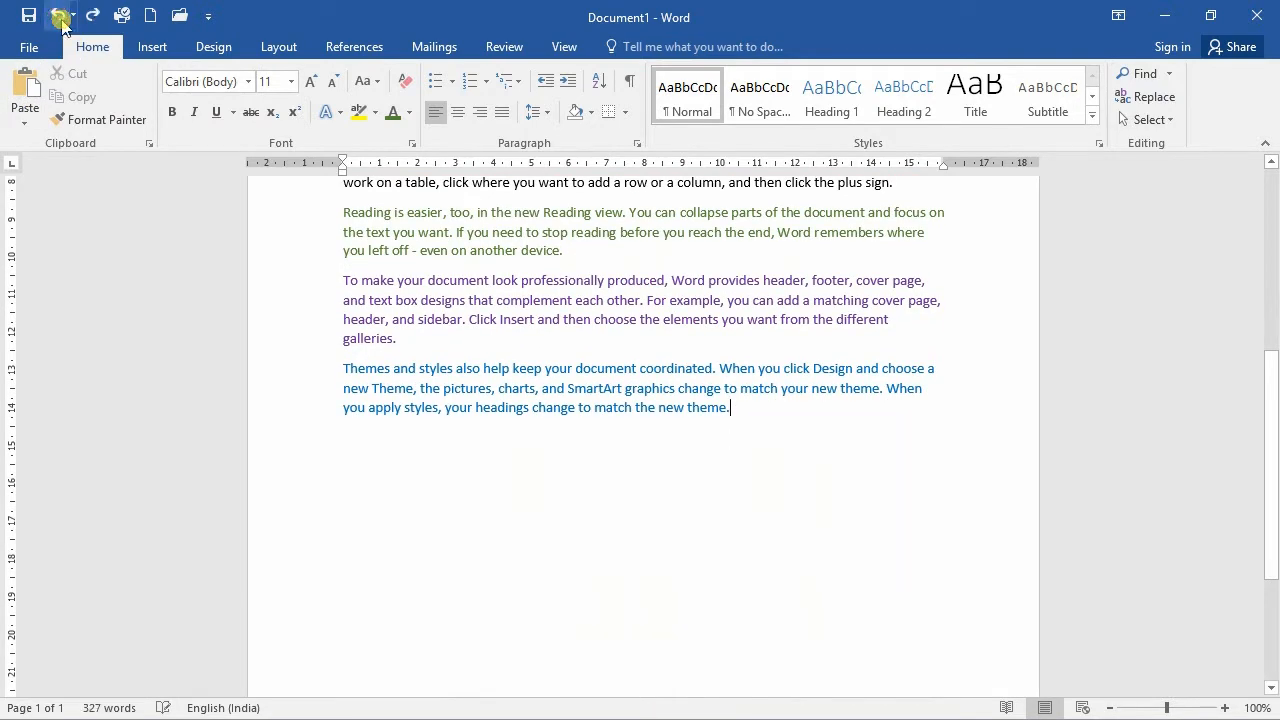
Step: Paste the copied purple and blue paragraphs twice, starting on a new line at the end of the document
scroll(245, 205, up, 3)
scroll(245, 205, up, 1)
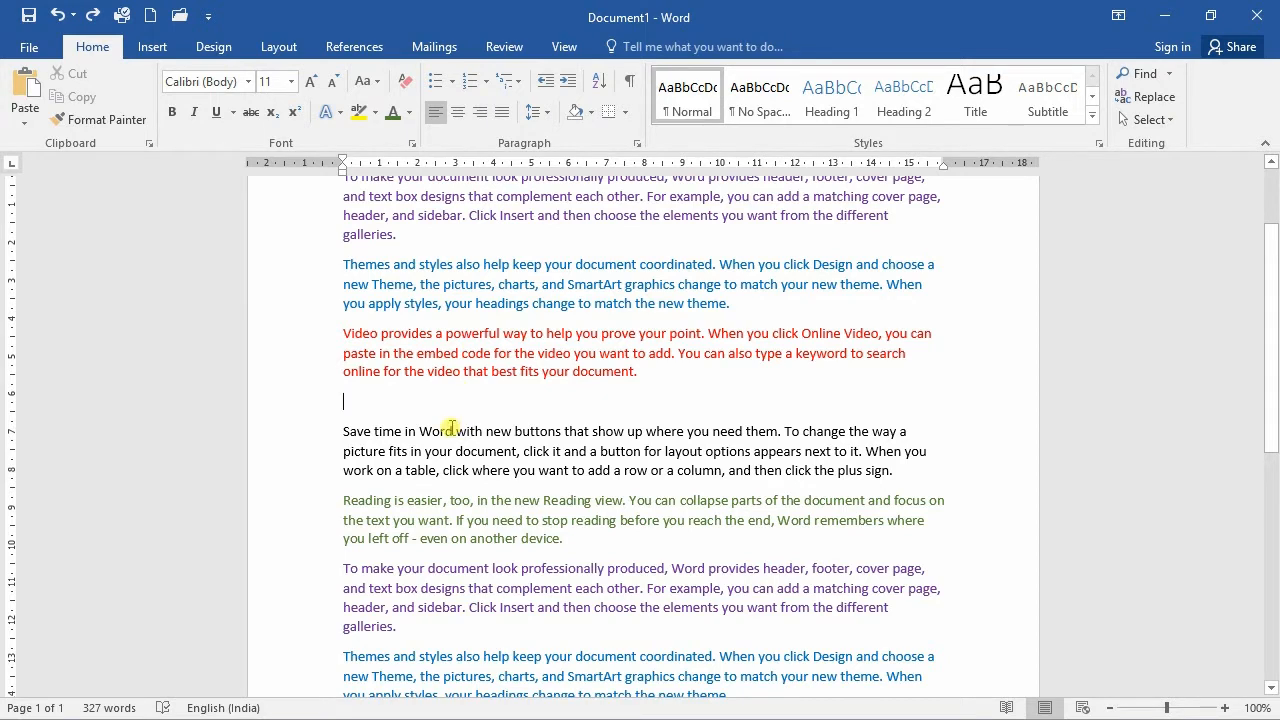
scroll(428, 428, up, 3)
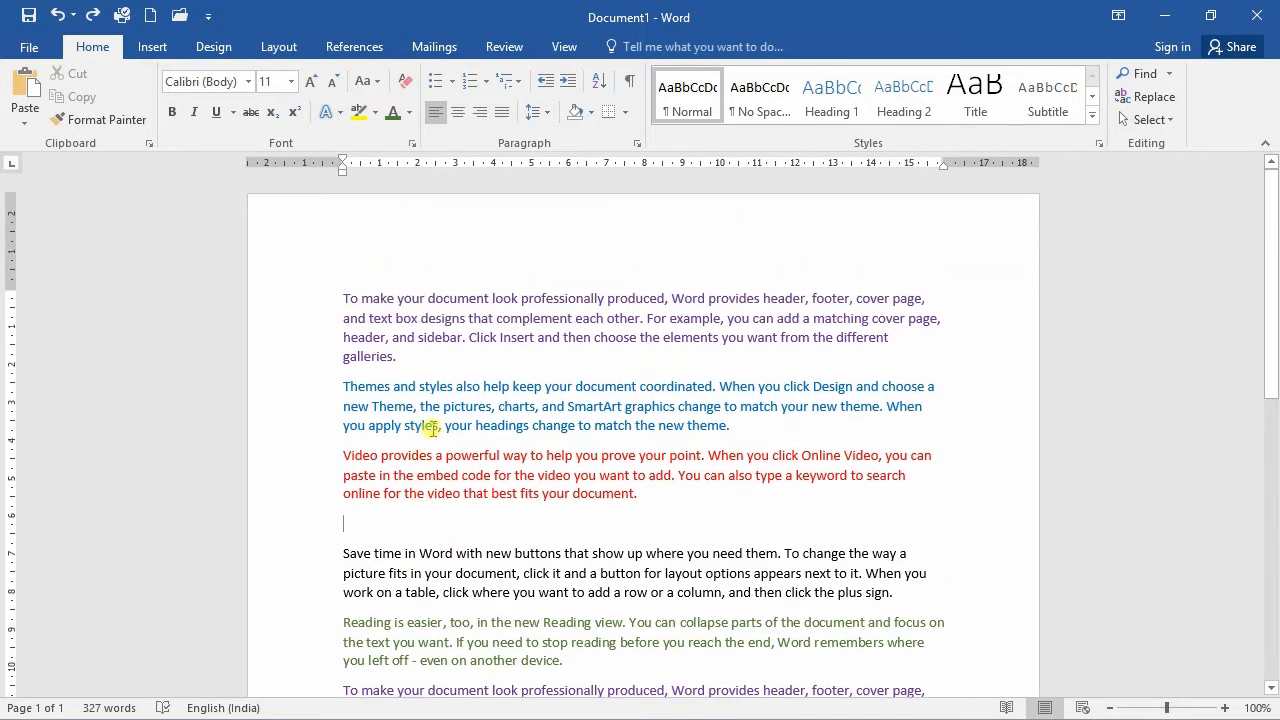
scroll(432, 428, down, 10)
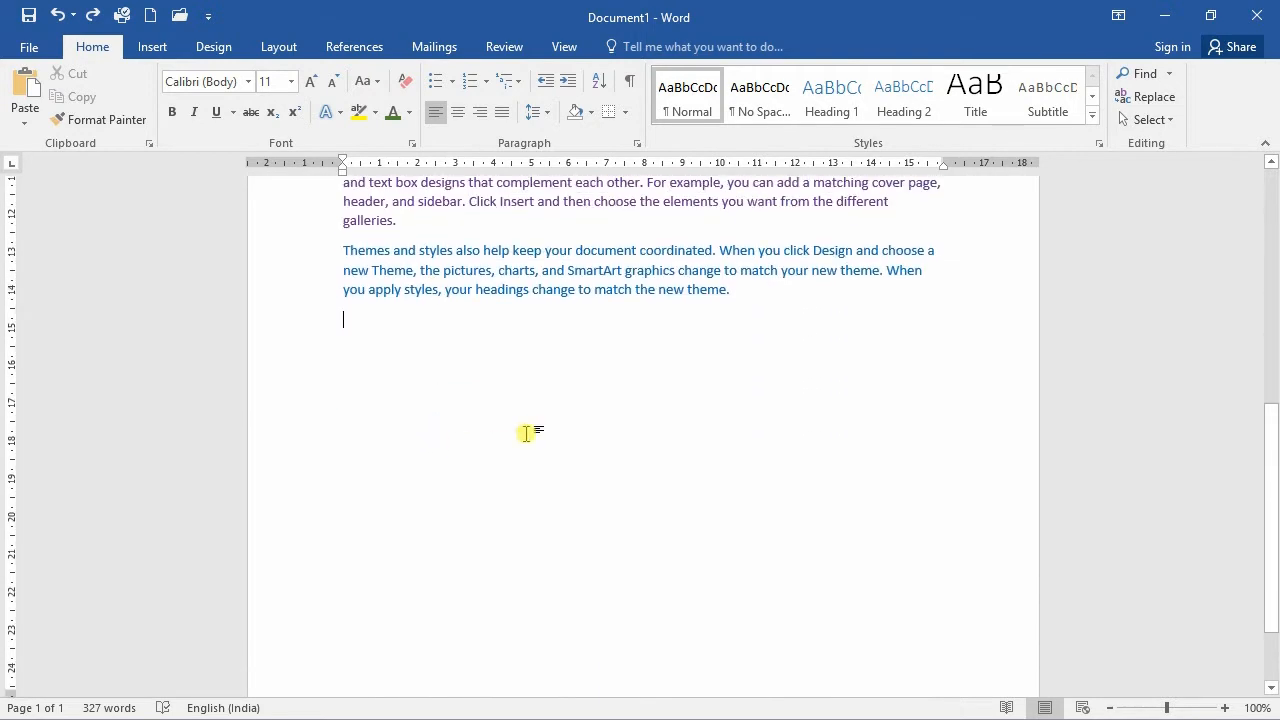
click(29, 83)
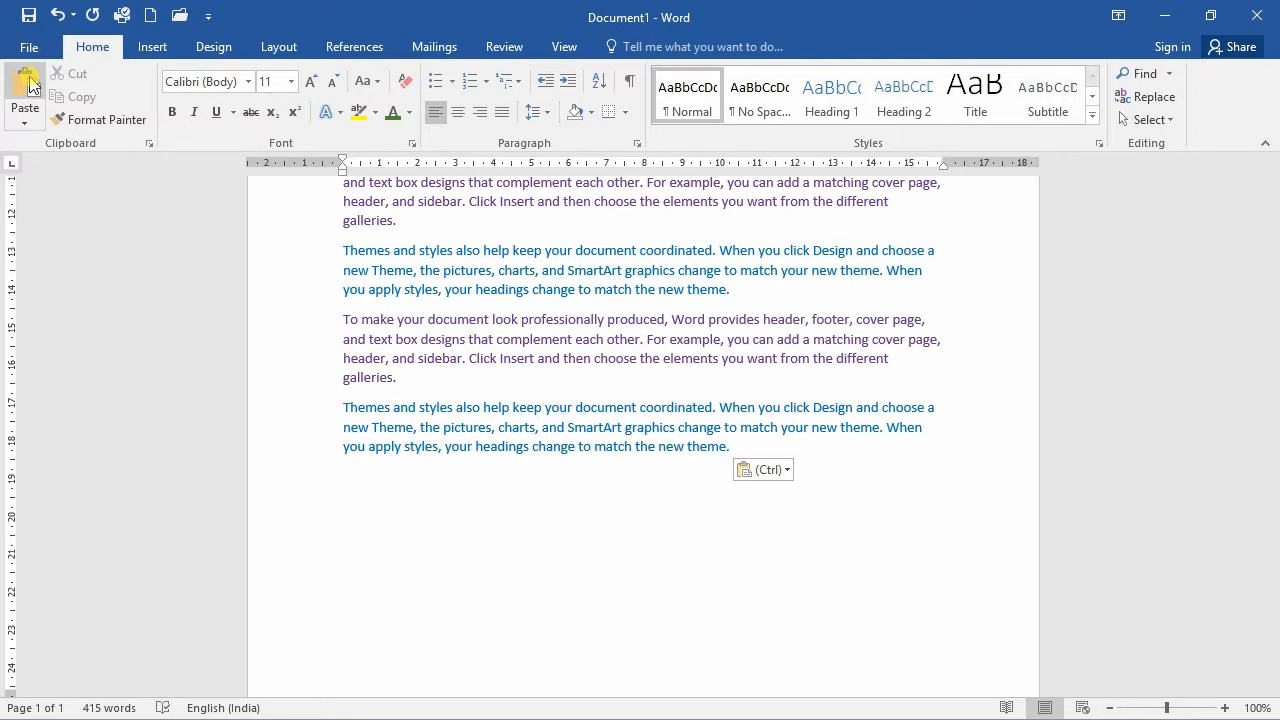
click(29, 83)
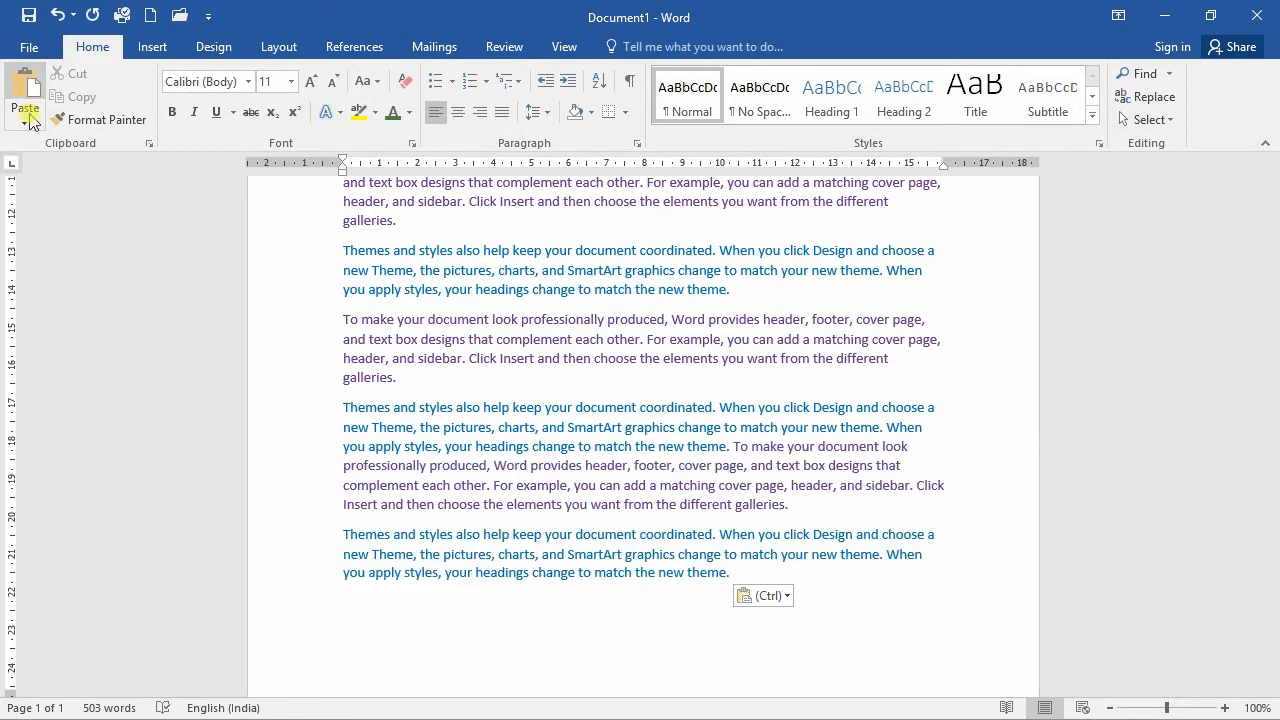
Step: Copy the green paragraph below the black one and paste it on a new line at the end of the document
scroll(345, 490, up, 4)
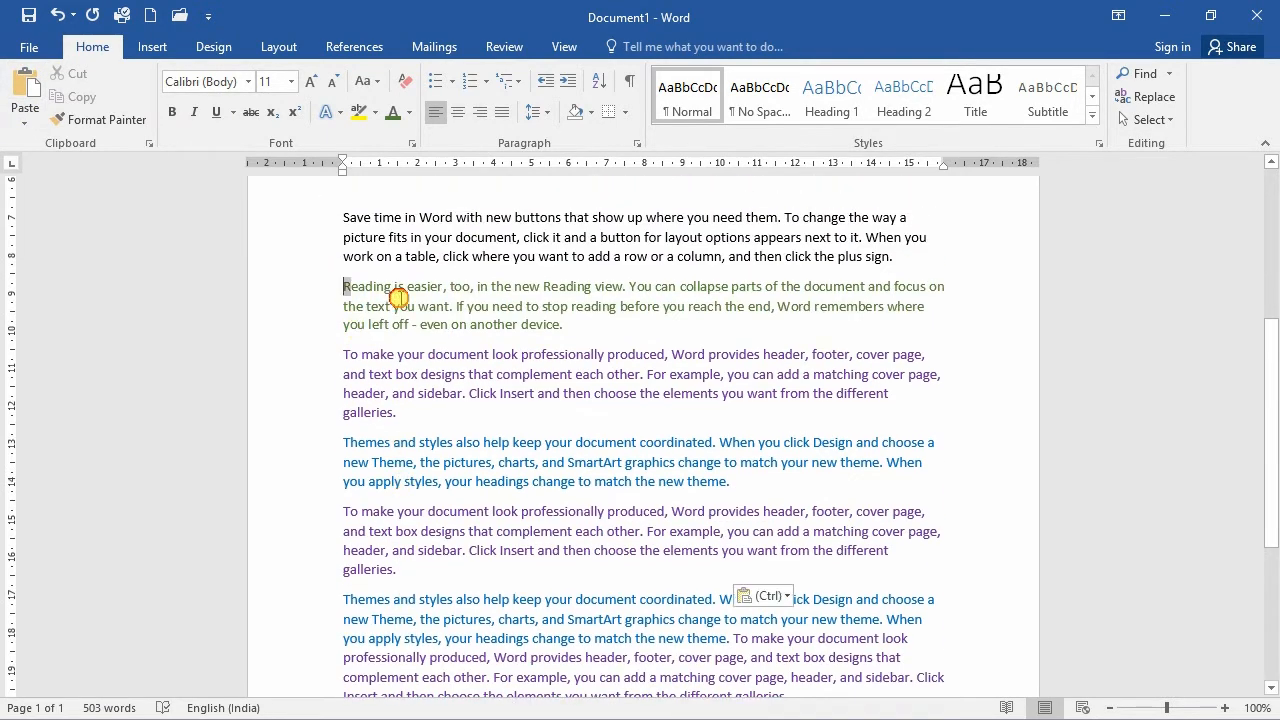
drag(344, 287, 563, 324)
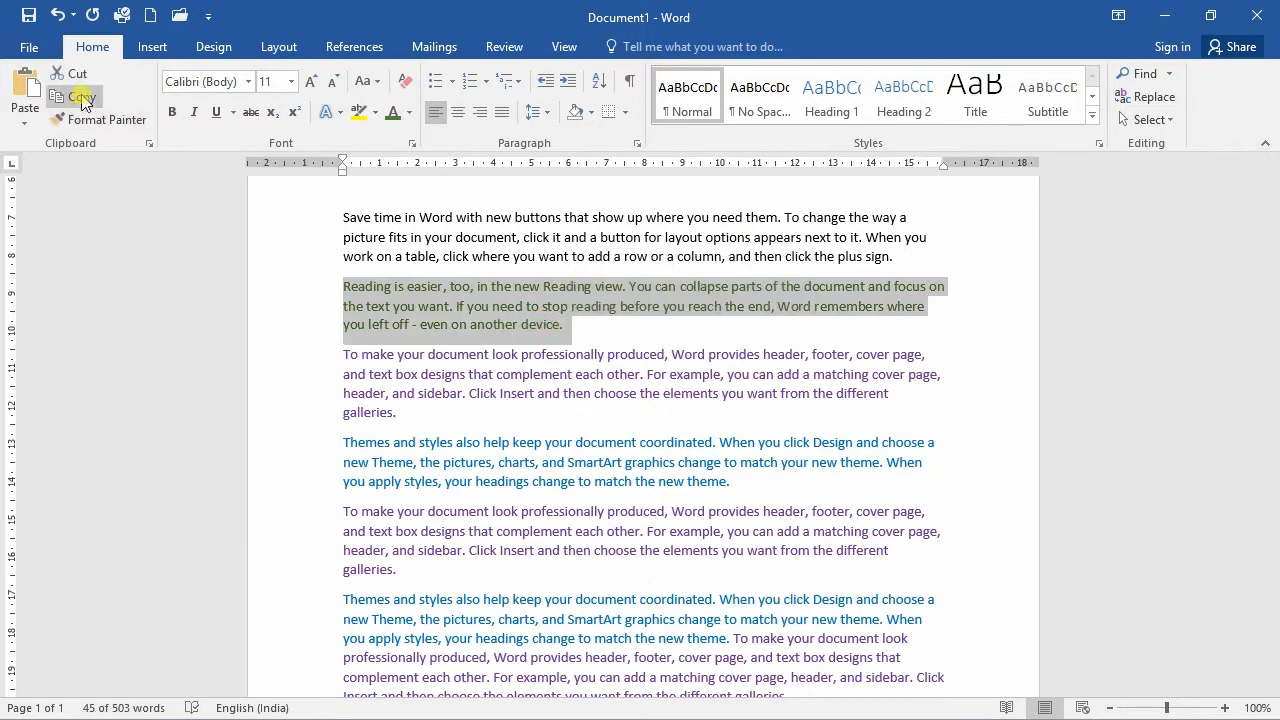
click(83, 101)
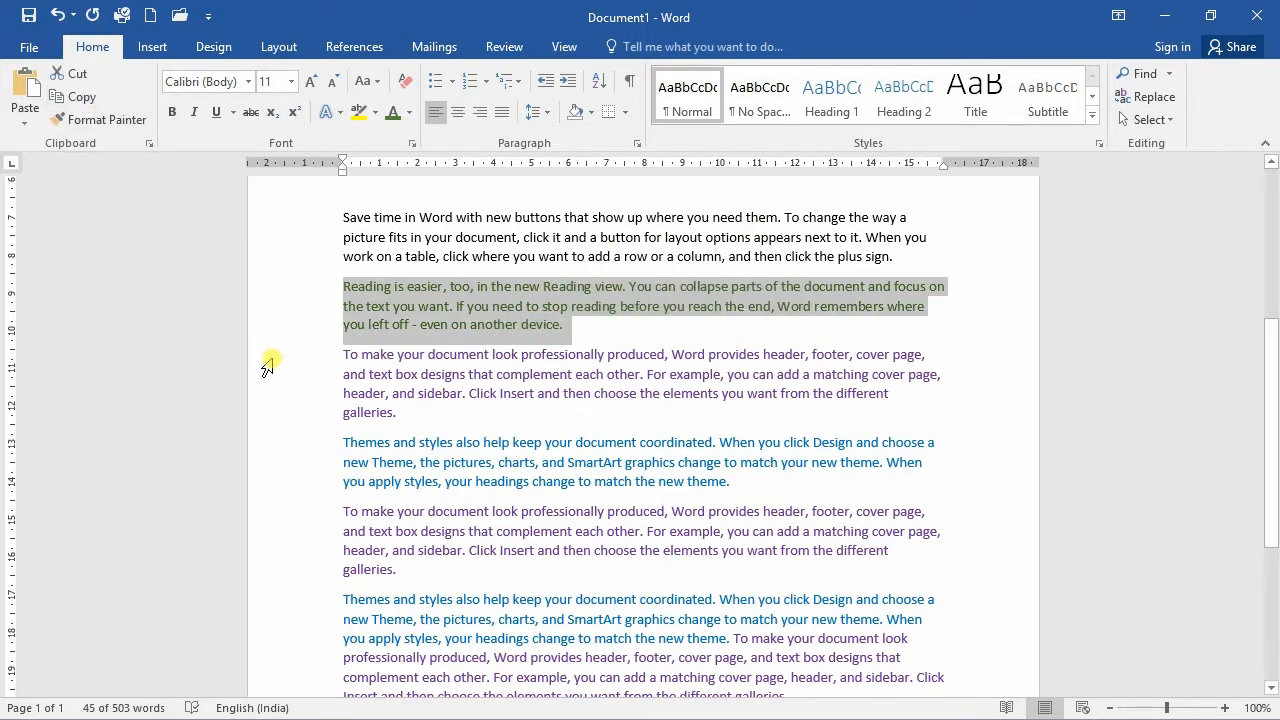
scroll(300, 400, down, 5)
click(407, 522)
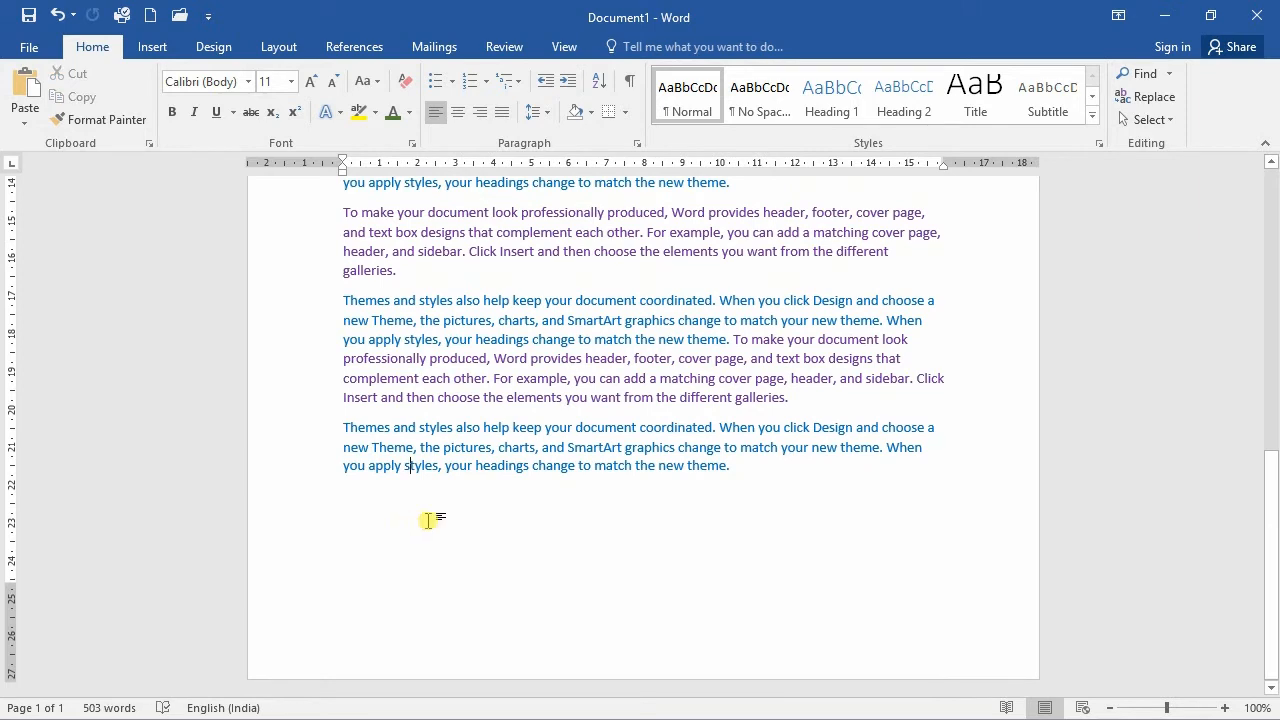
key(Return)
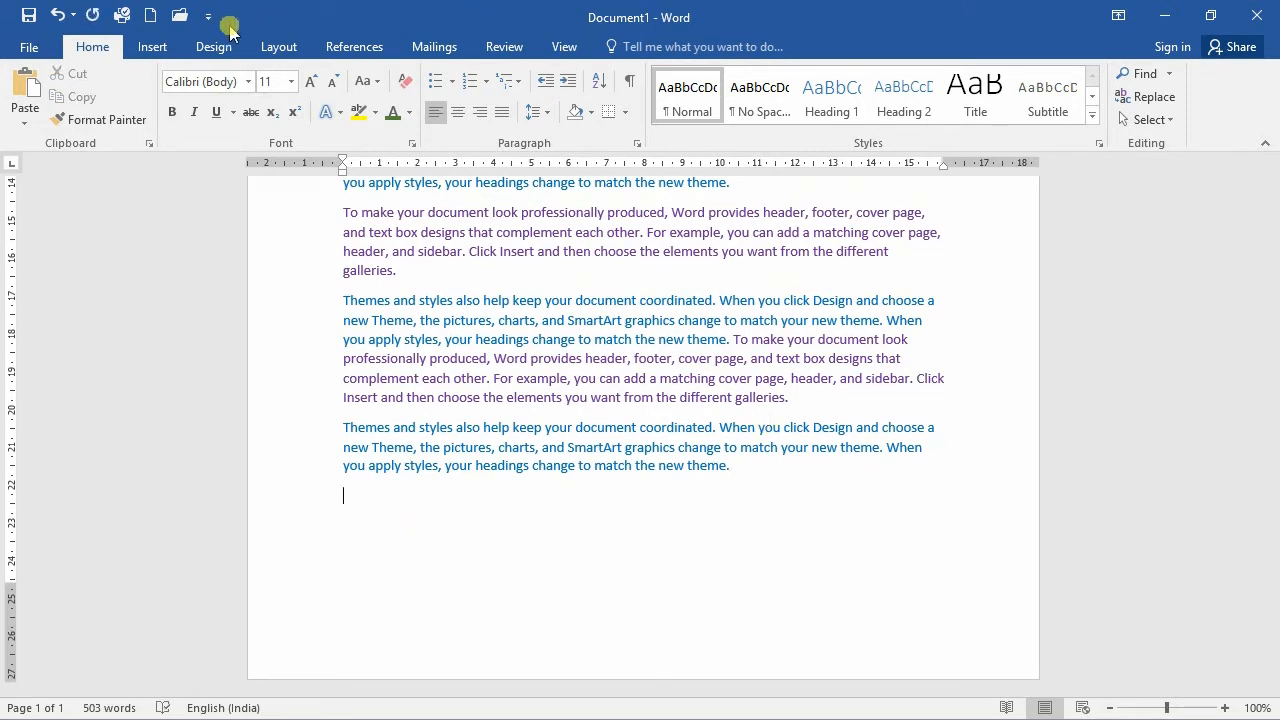
click(25, 88)
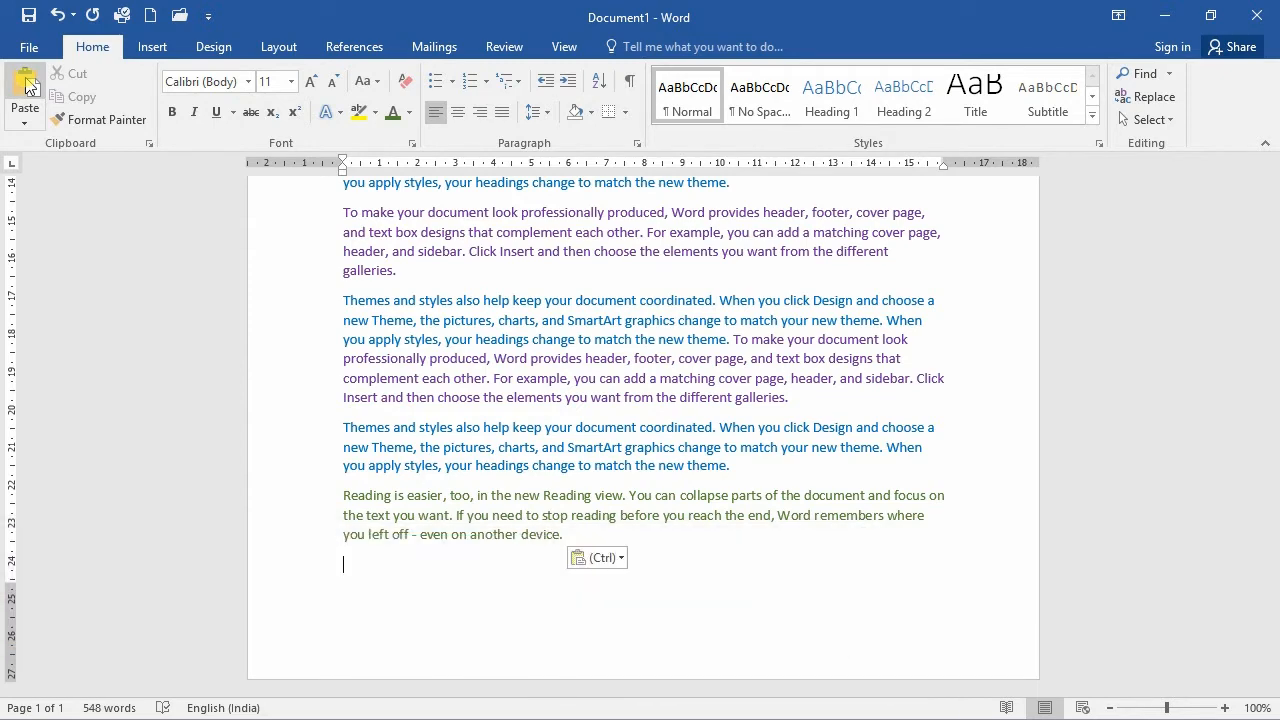
scroll(322, 275, up, 3)
scroll(322, 275, up, 10)
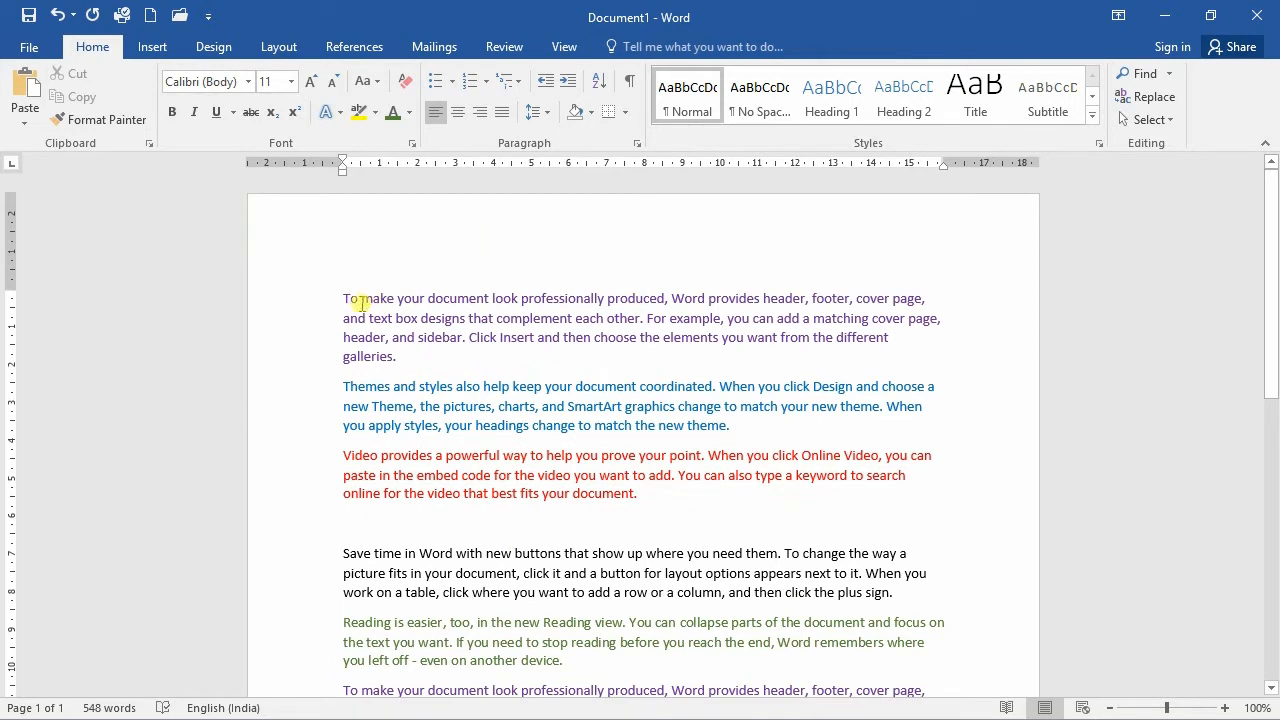
drag(344, 298, 424, 356)
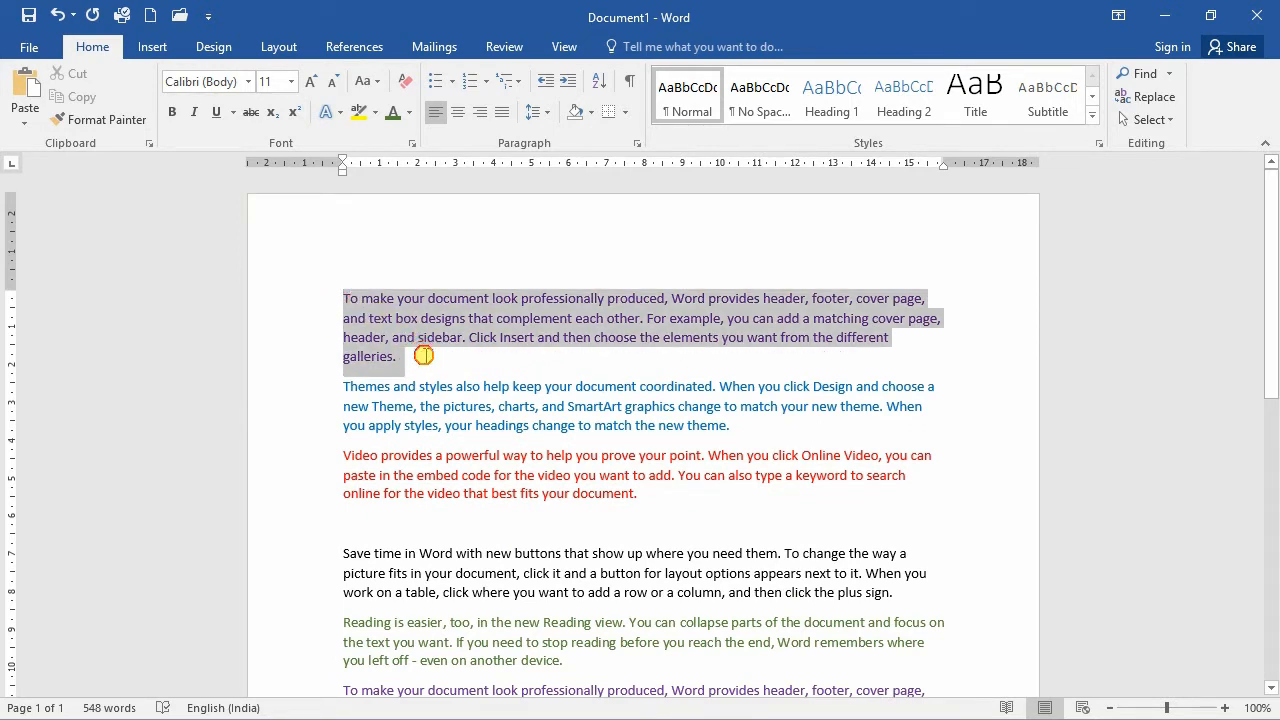
drag(424, 356, 424, 356)
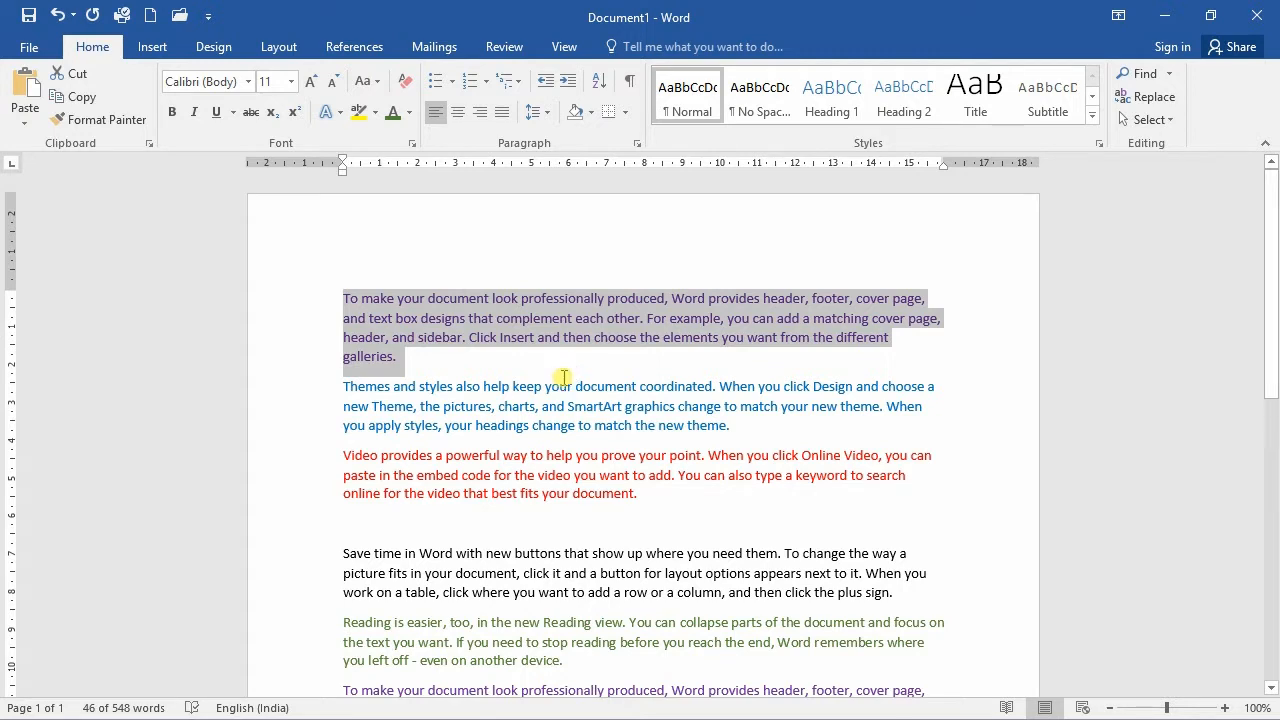
click(533, 381)
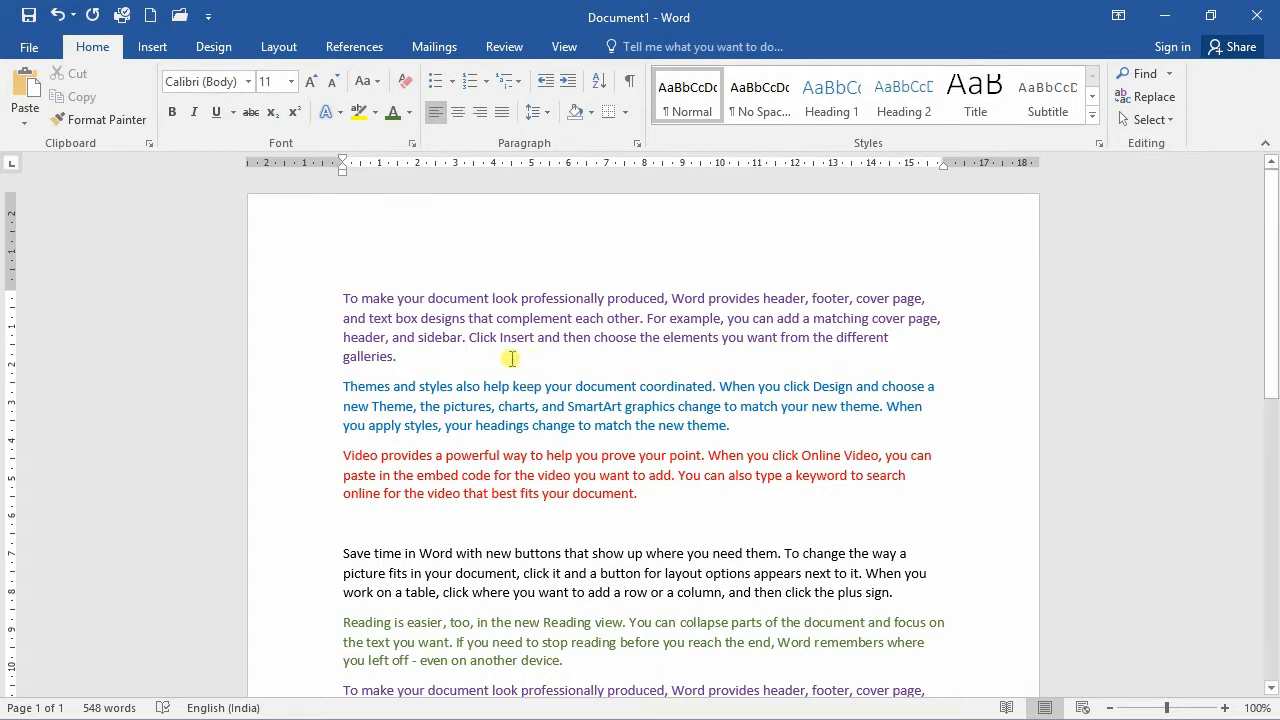
click(431, 356)
Step: Copy the first purple paragraph's last sentence, "Click Insert and then choose…", and paste it three times on the empty line below the red paragraph
drag(470, 340, 466, 360)
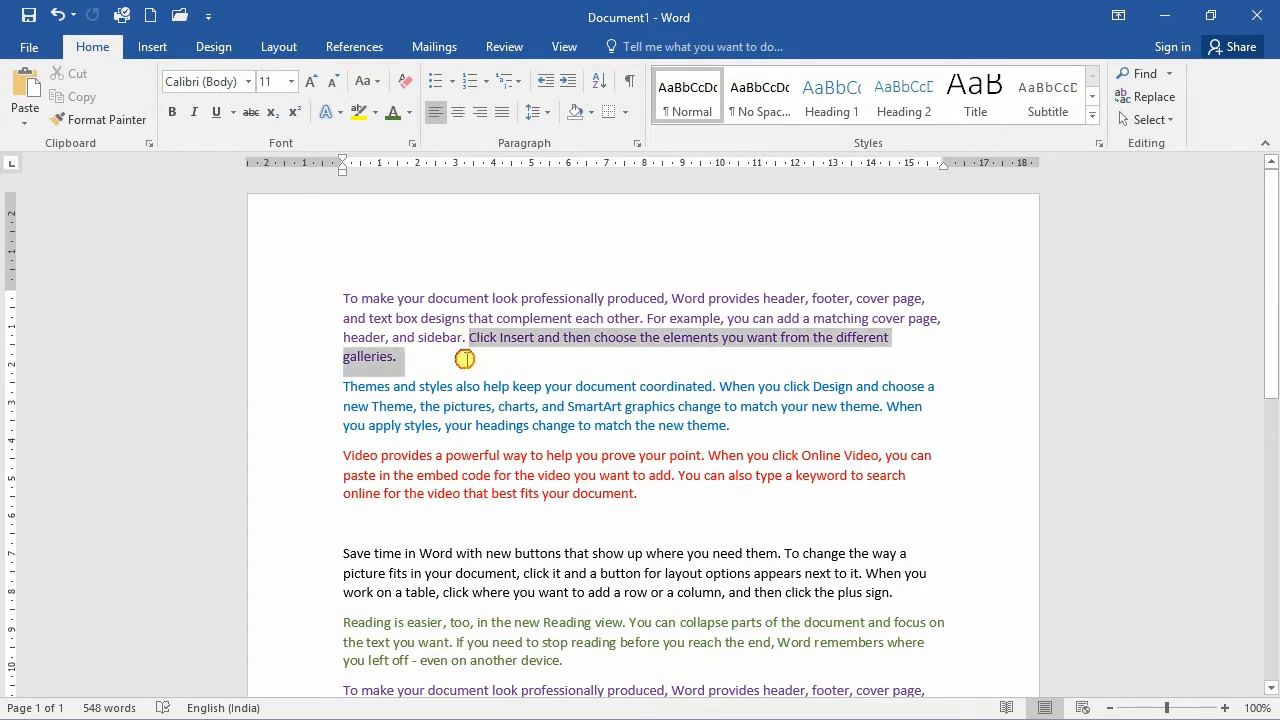
key(ctrl+c)
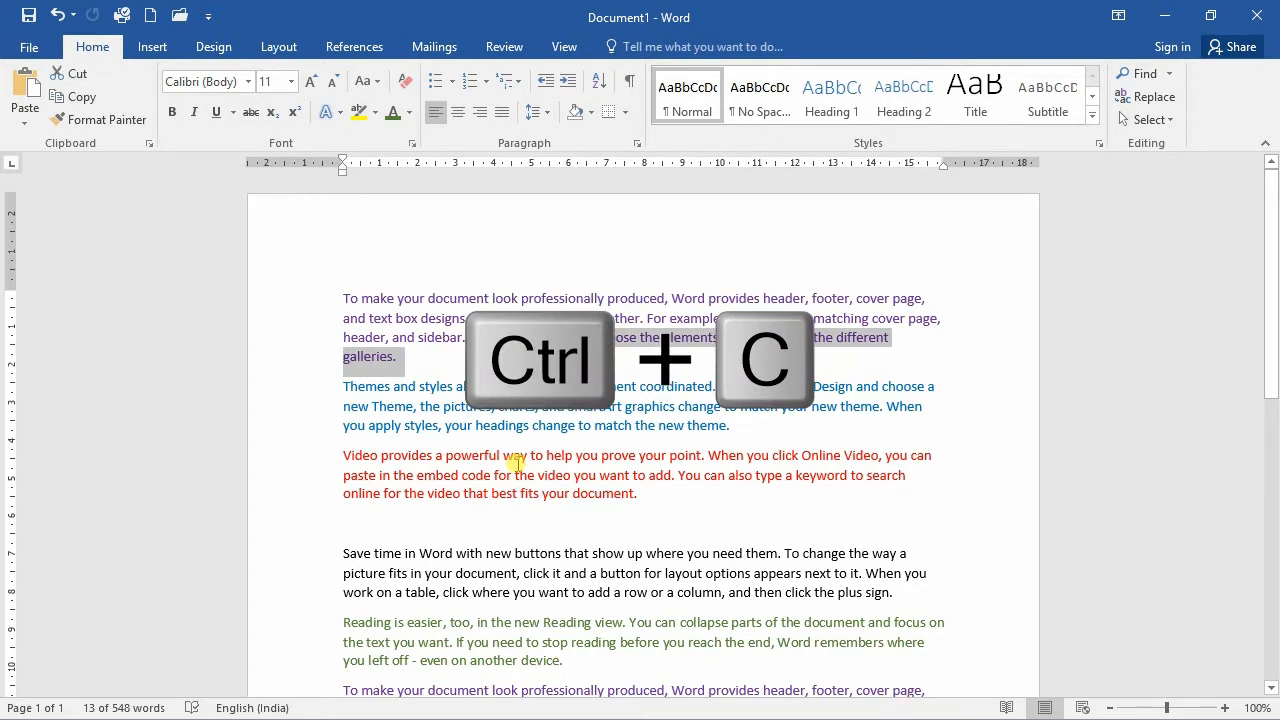
click(367, 515)
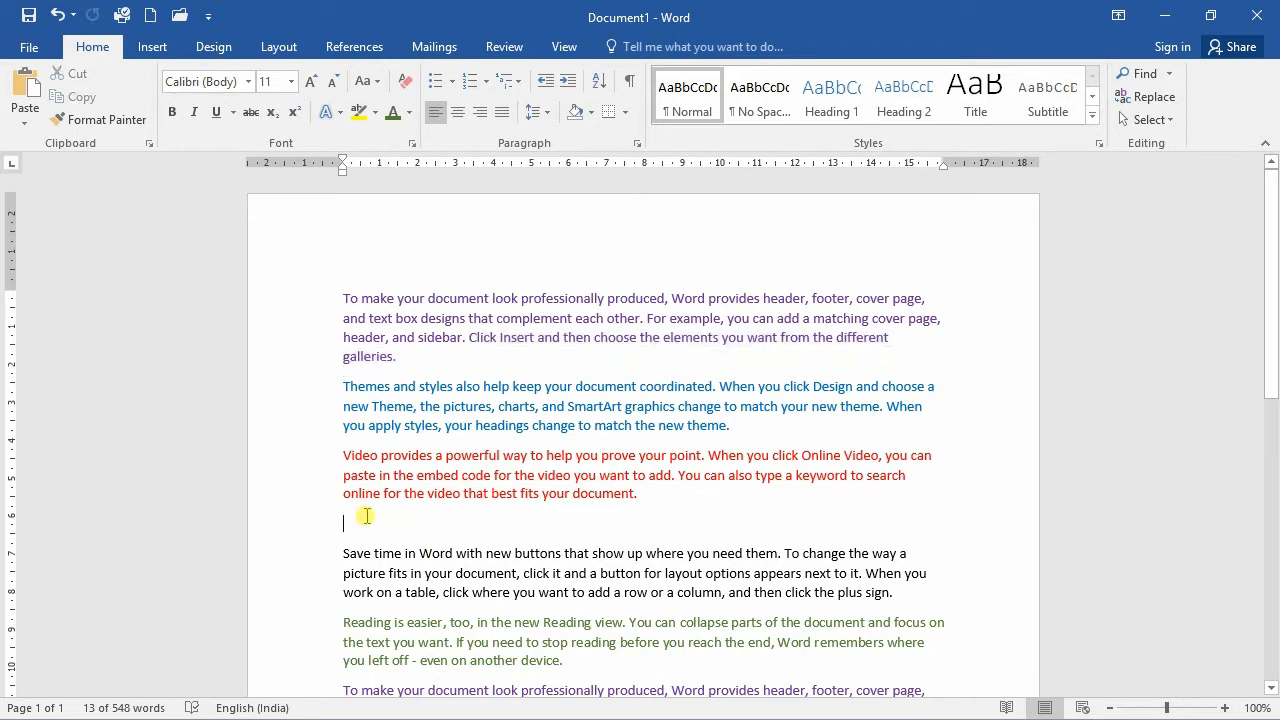
key(ctrl+v)
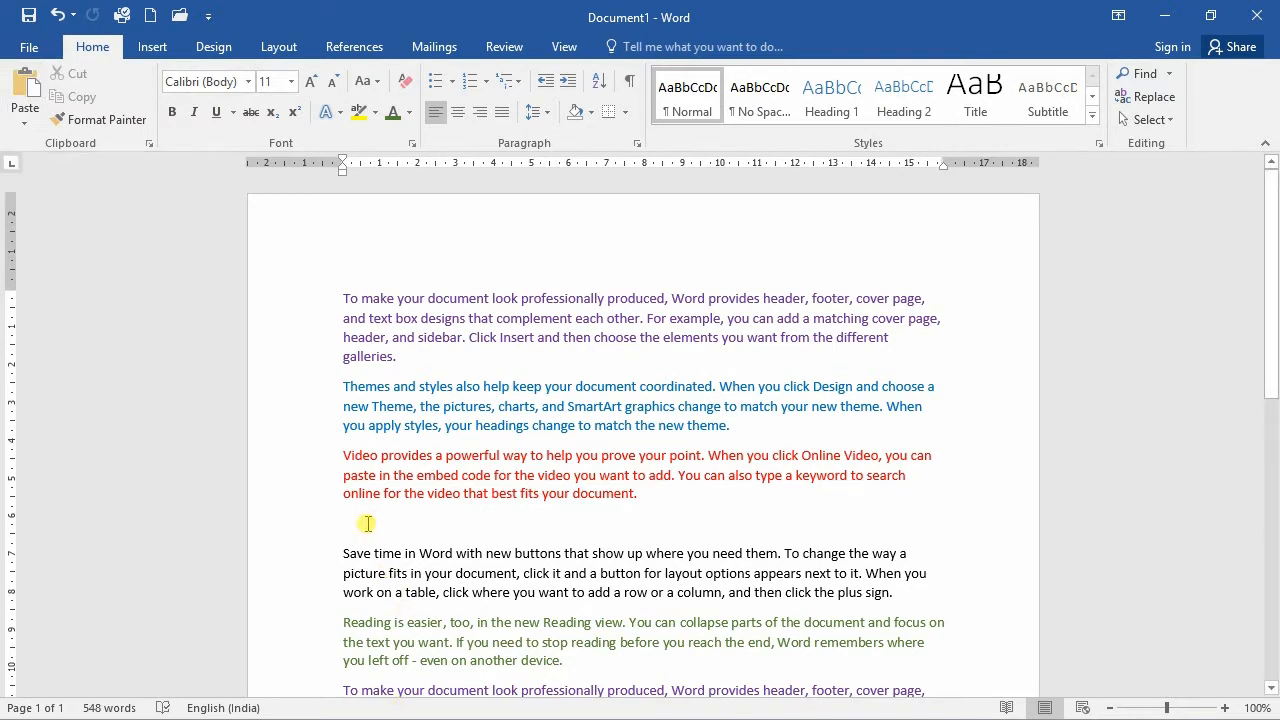
key(ctrl+v)
key(ctrl+v)
key(ctrl+v)
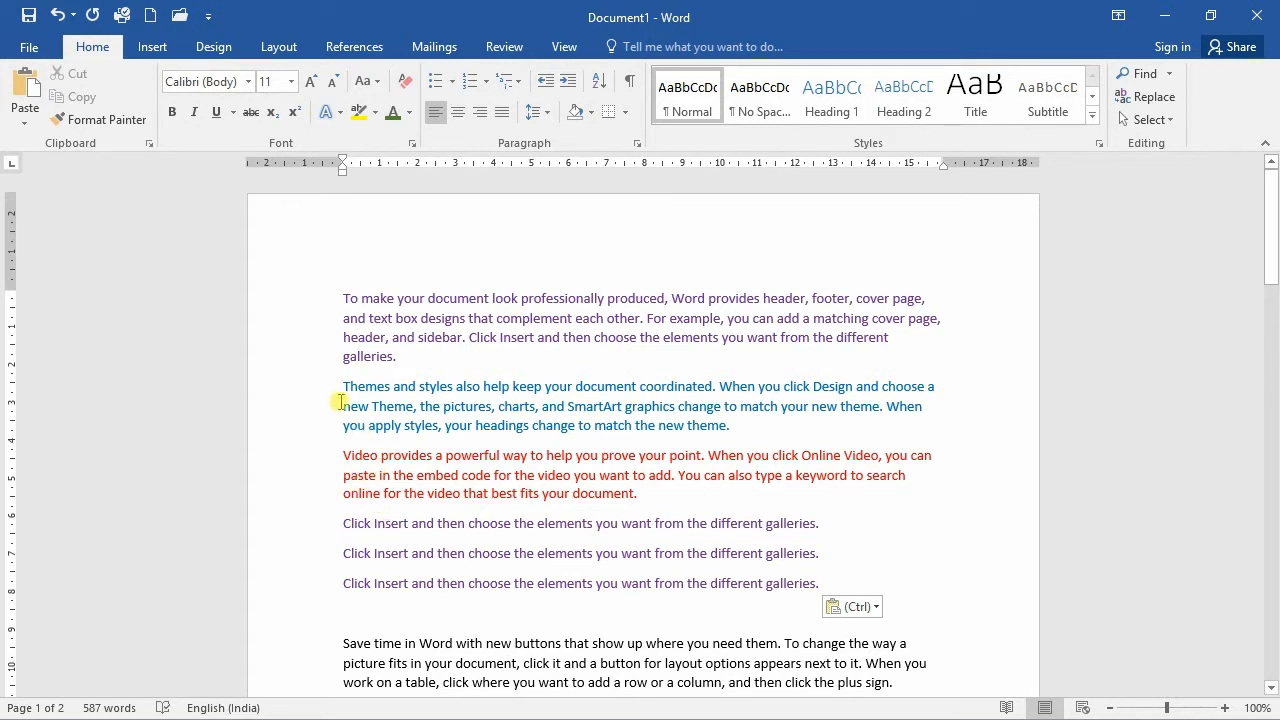
Step: Cut the blue paragraph above the red one and paste it twice on the empty line below the three purple sentences
drag(345, 388, 788, 432)
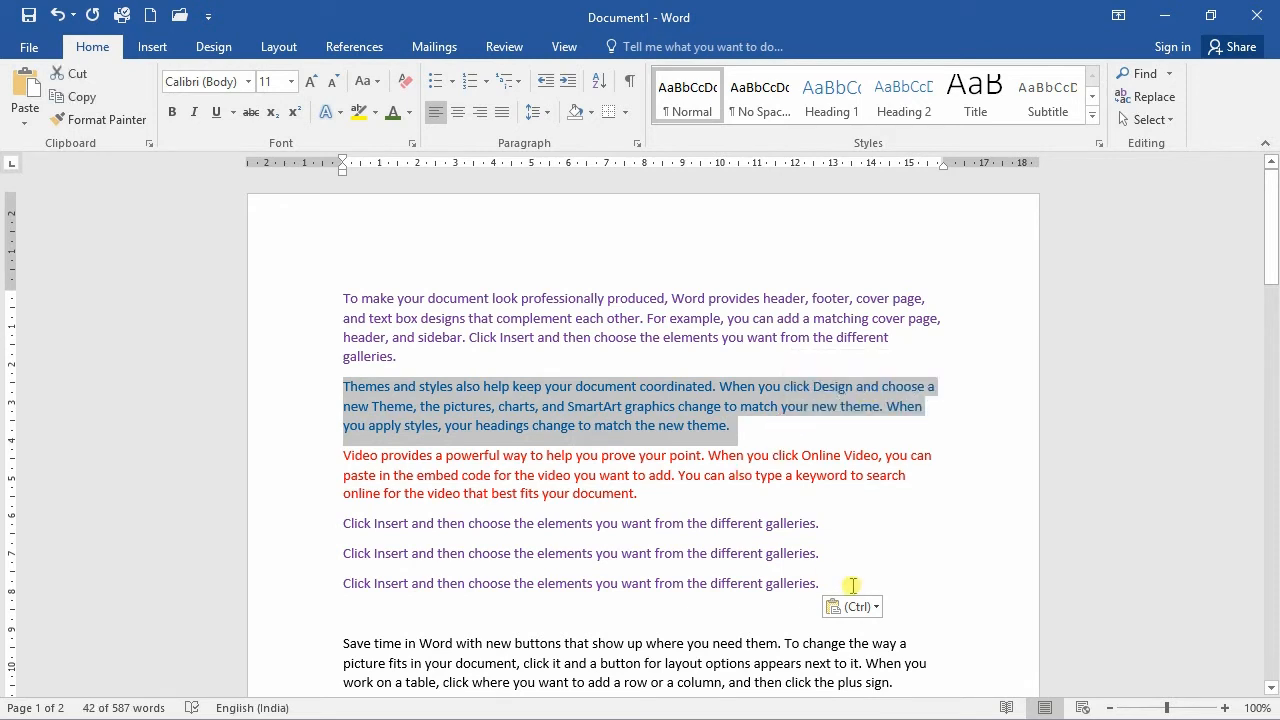
key(ctrl+x)
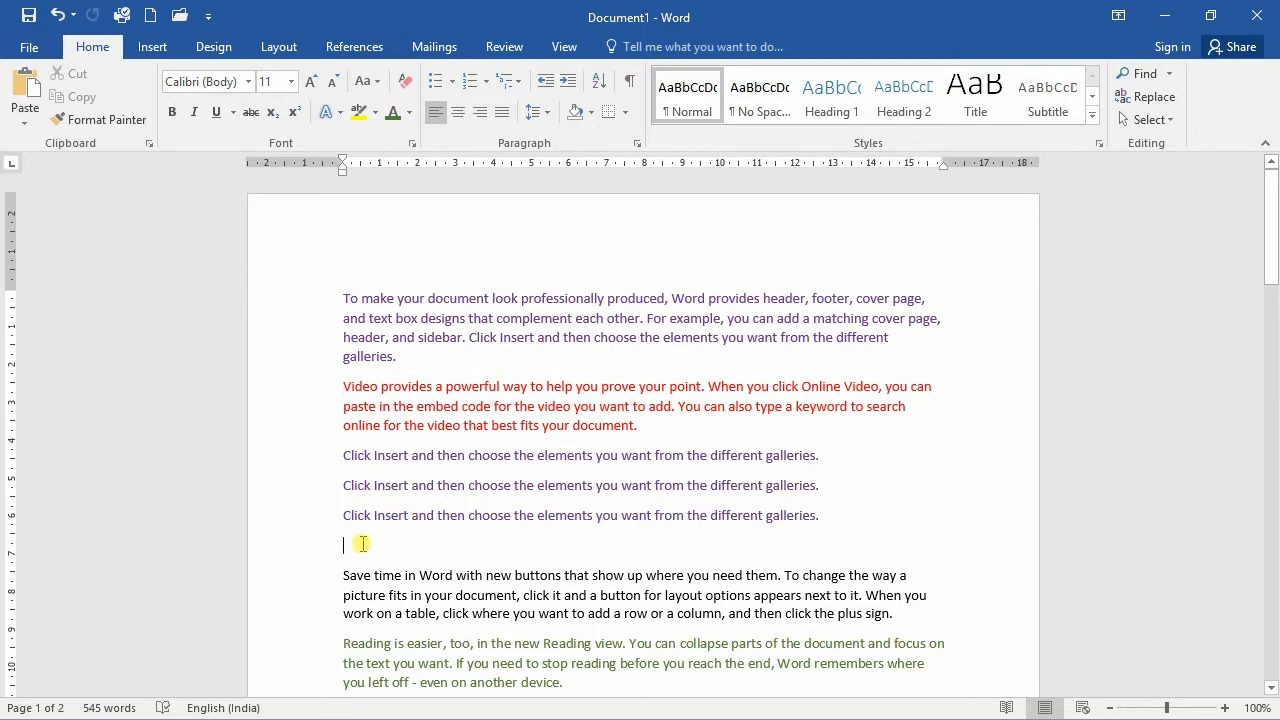
key(ctrl+v)
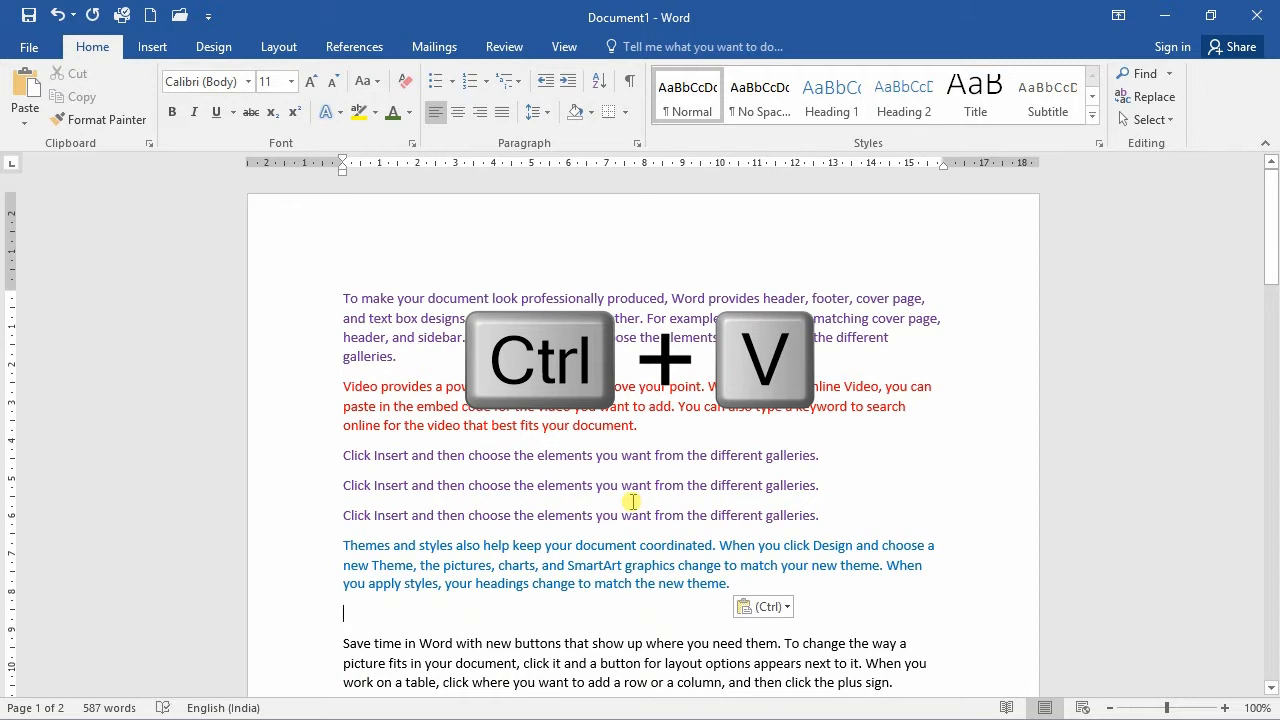
key(ctrl+v)
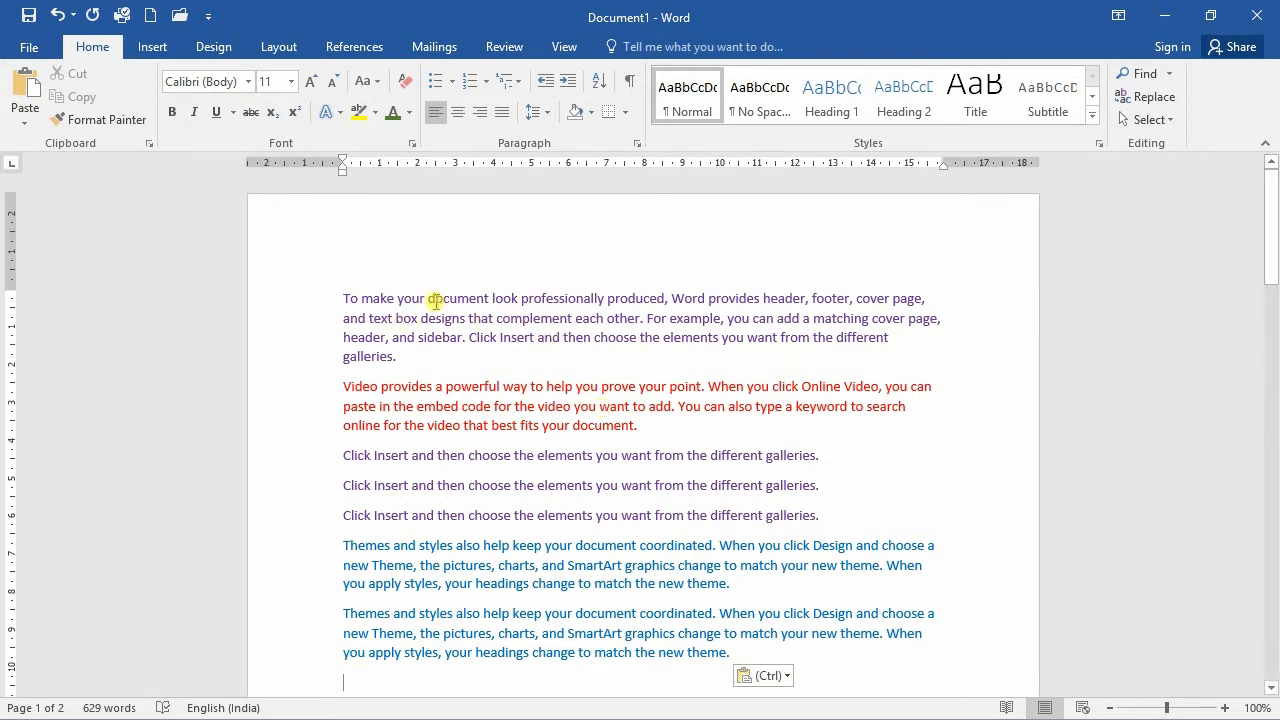
Step: Cut the purple paragraph at the start of the document and paste it twice above the black paragraph, keeping source formatting
click(340, 298)
drag(358, 302, 413, 354)
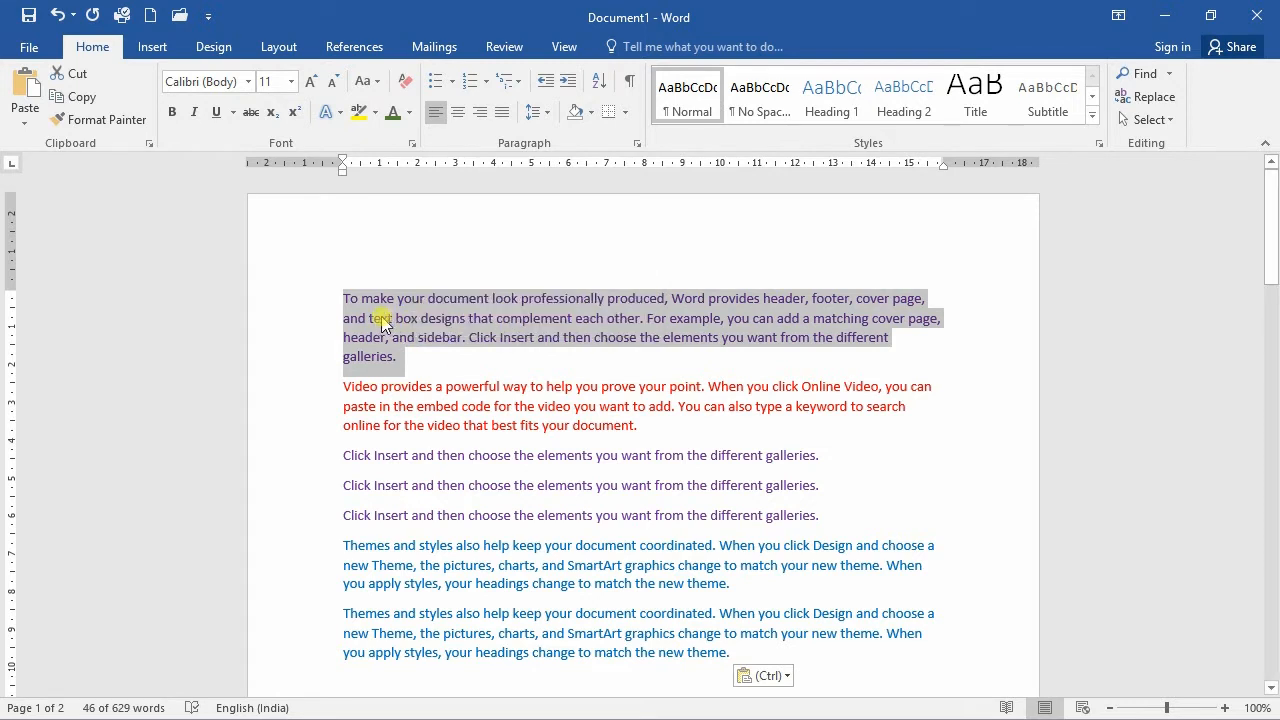
right_click(381, 322)
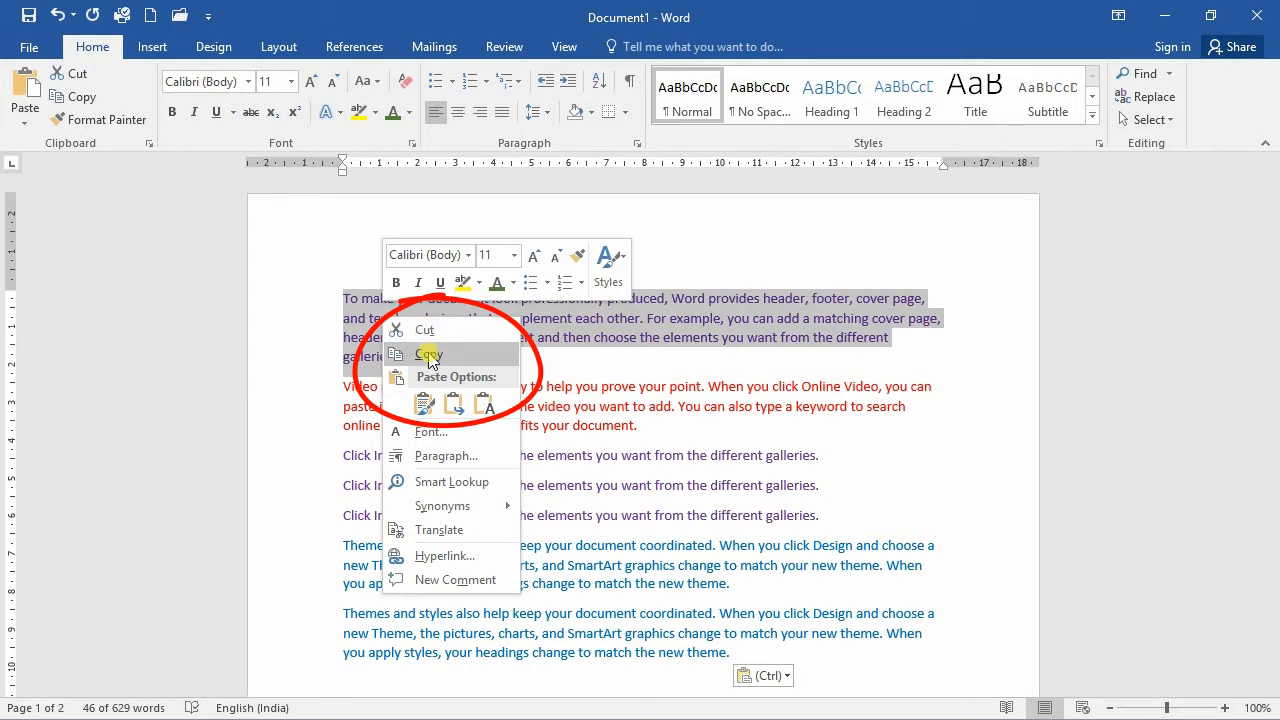
click(425, 330)
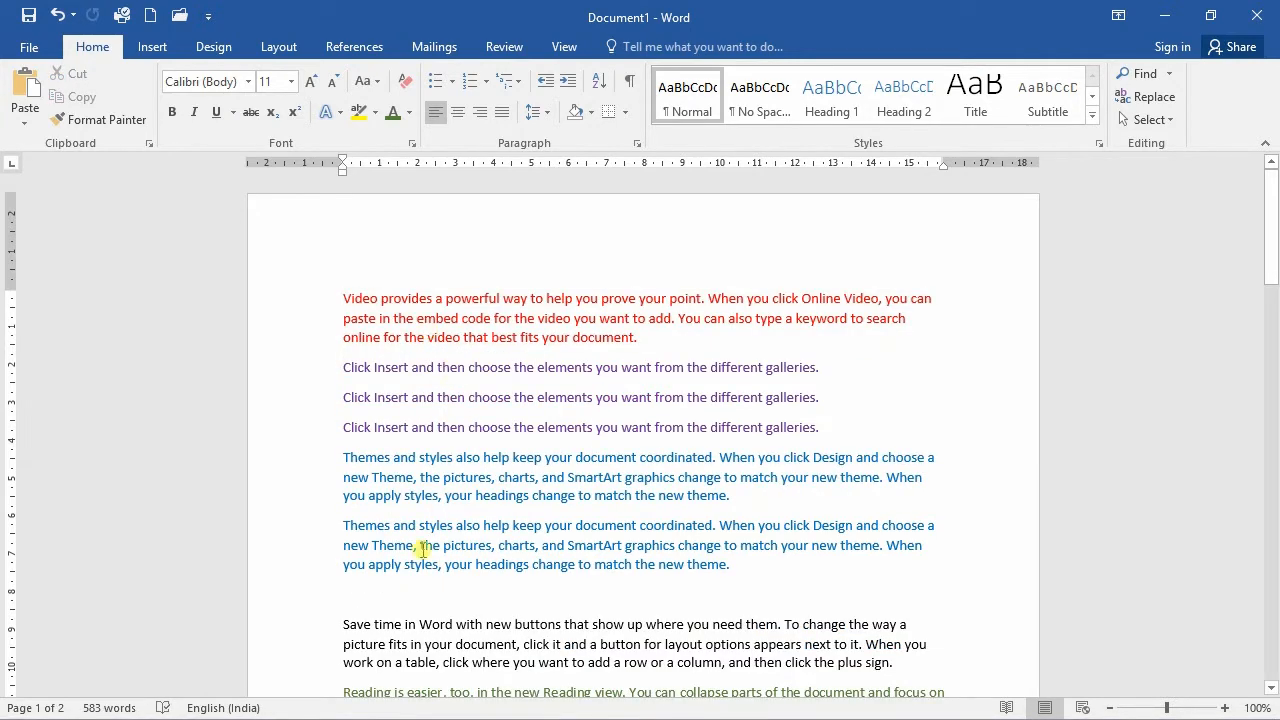
click(357, 590)
right_click(357, 590)
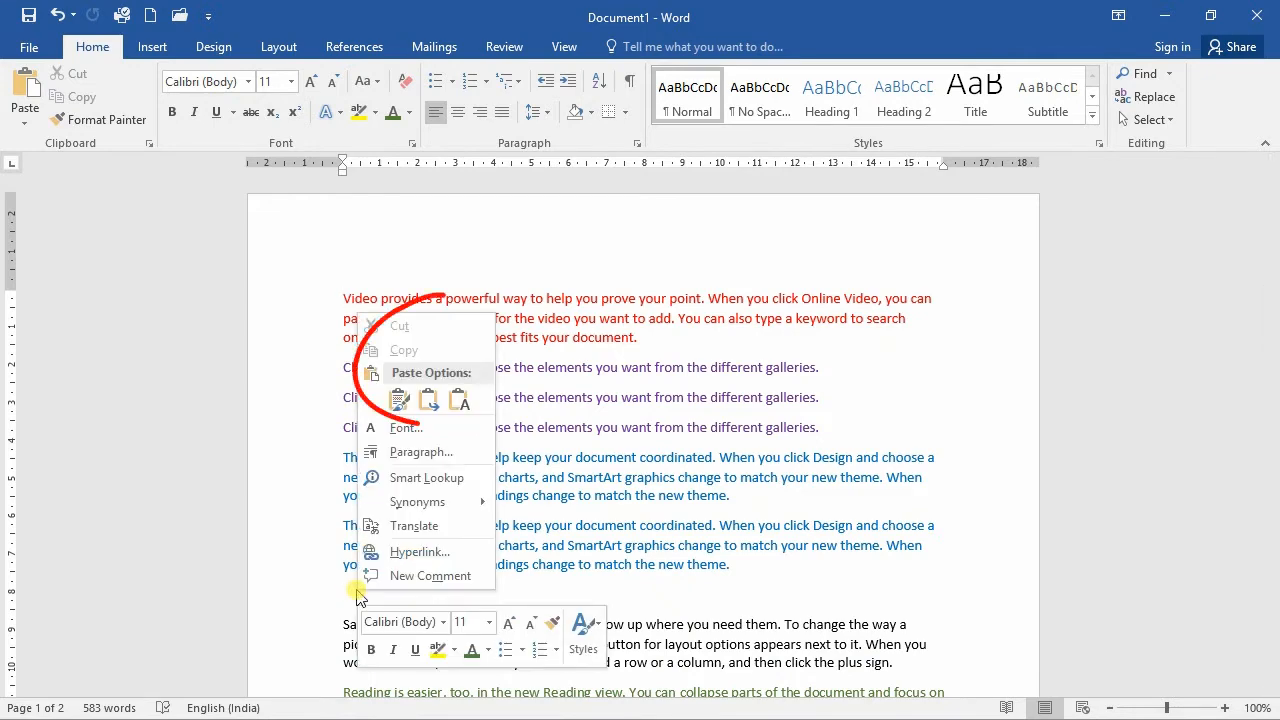
click(403, 403)
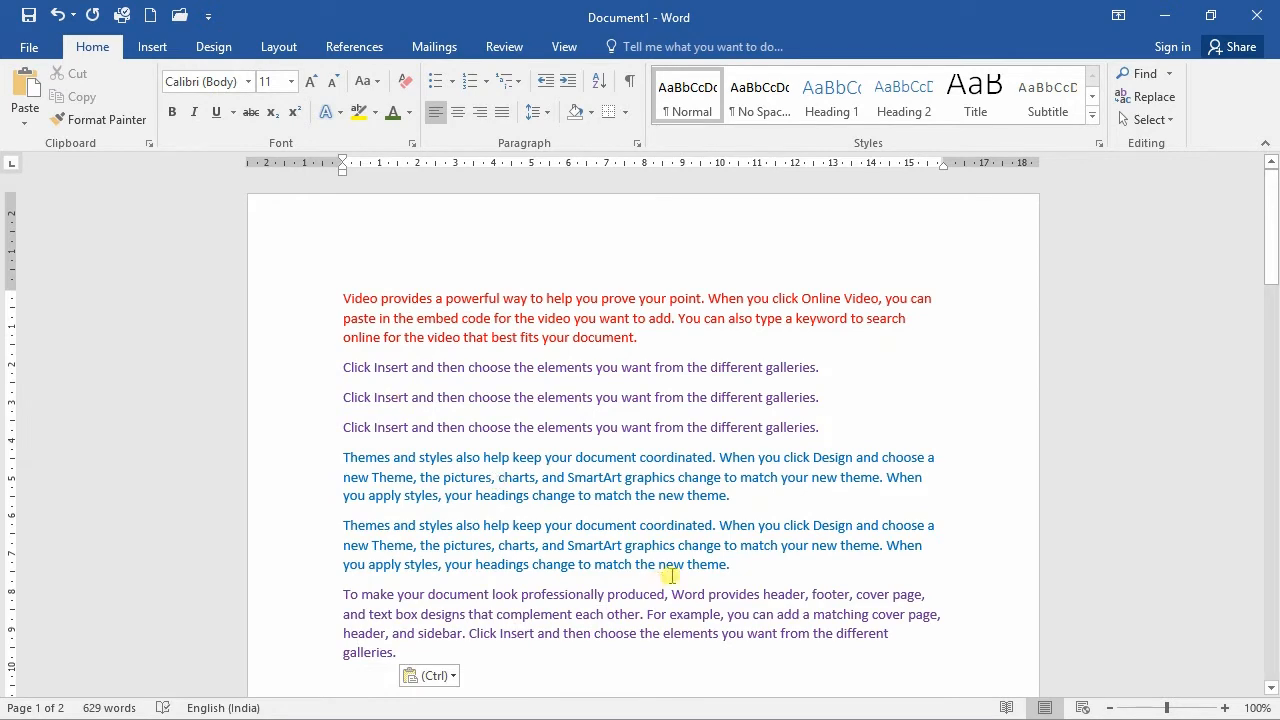
scroll(660, 580, down, 3)
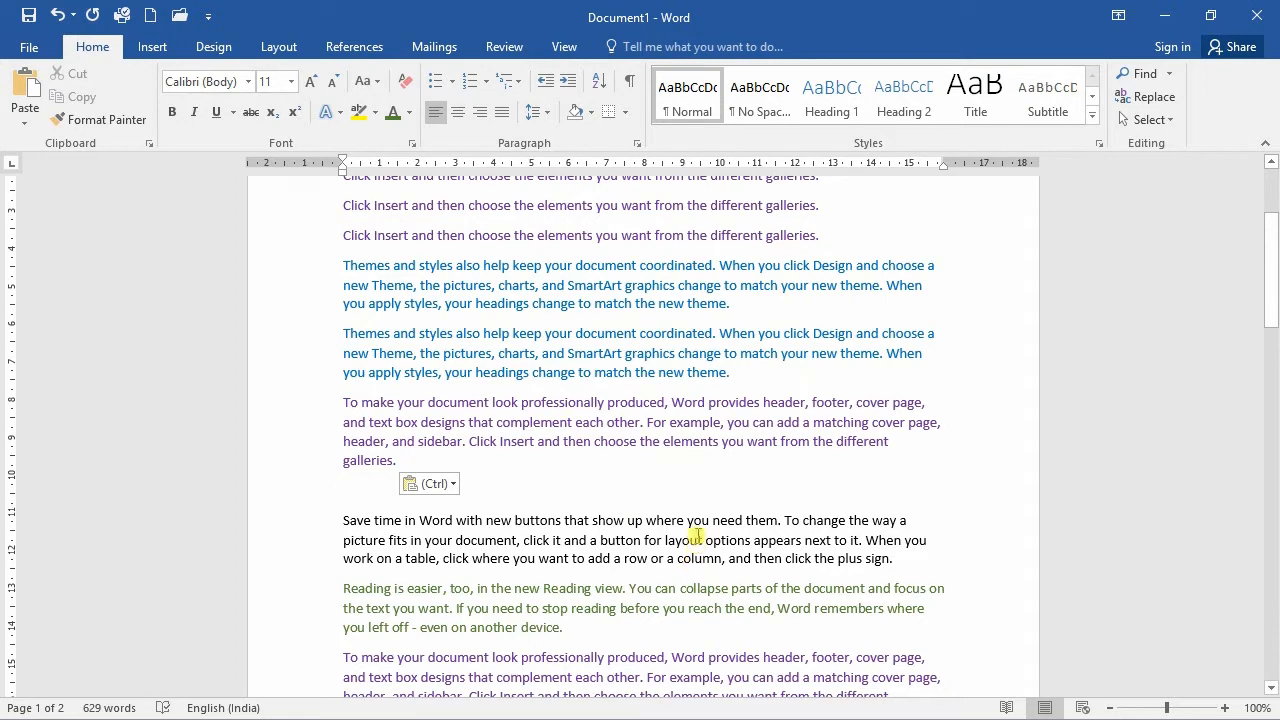
right_click(505, 484)
click(547, 293)
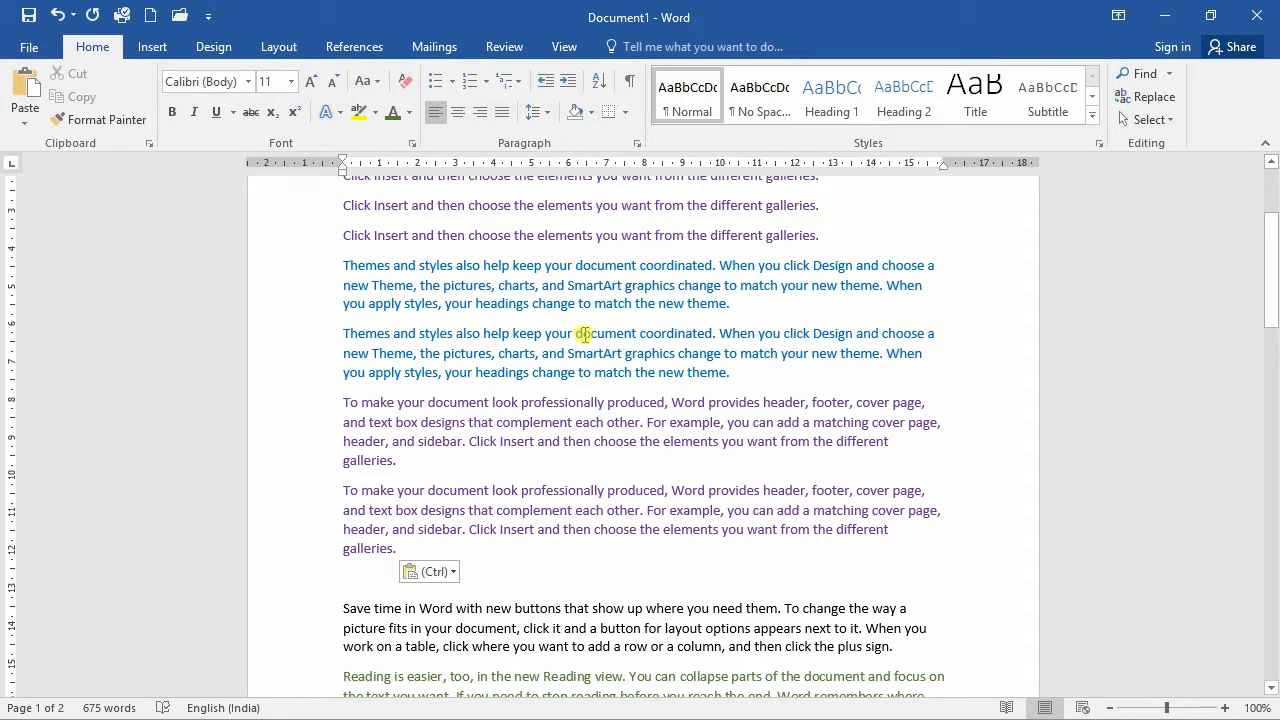
Step: Duplicate the last blue paragraph's text from "Themes and styles" through "charts," twice at the end of the final green paragraph
scroll(584, 334, down, 8)
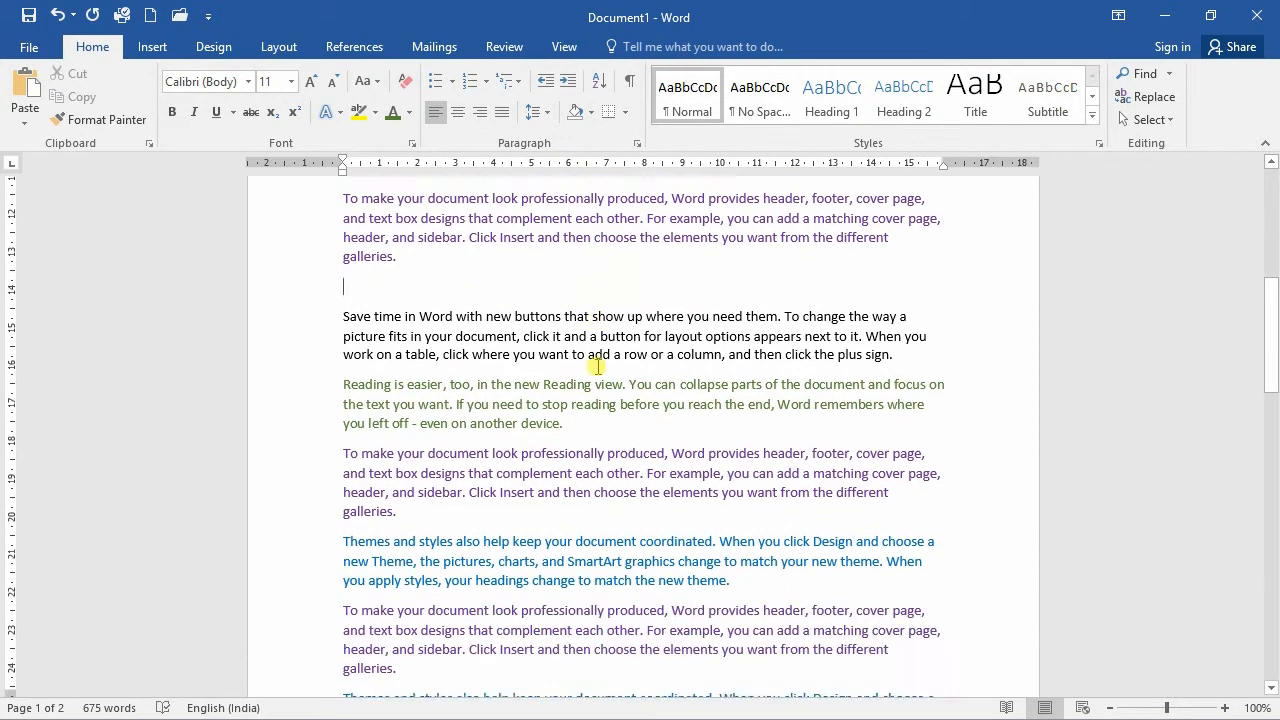
scroll(600, 367, down, 9)
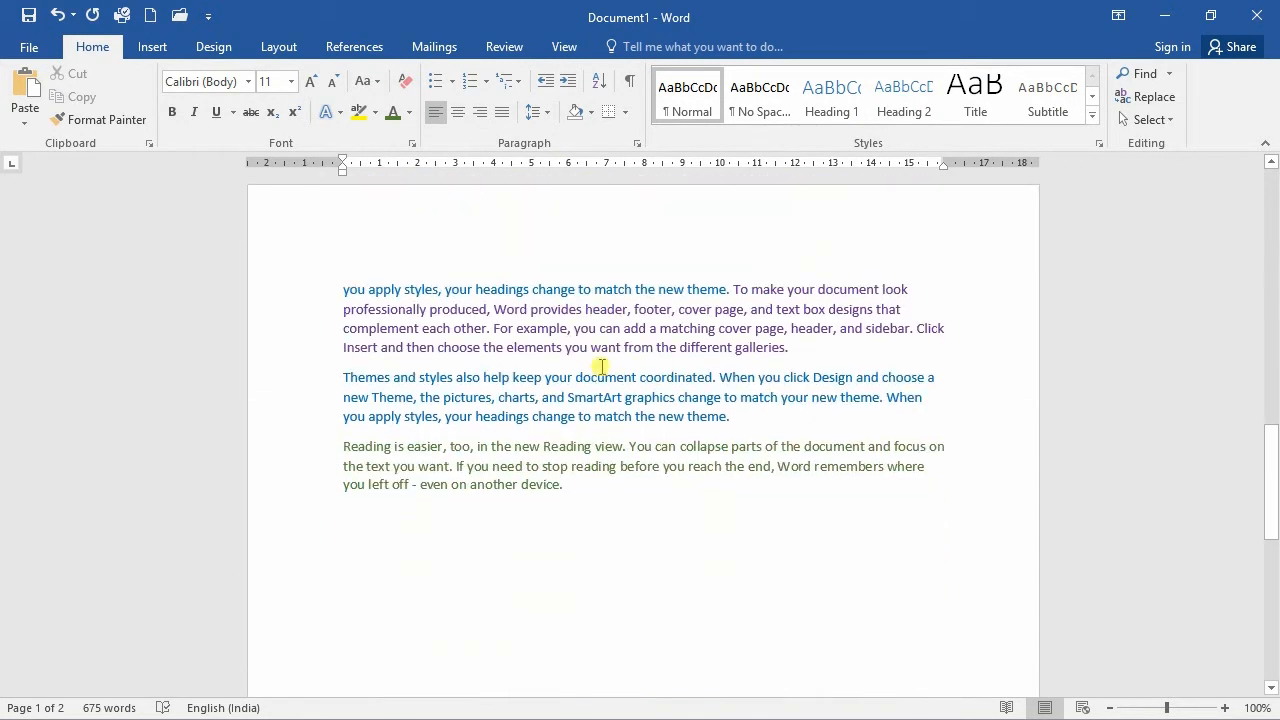
scroll(600, 367, down, 1)
mouse_move(345, 228)
mouse_down()
mouse_move(694, 277)
mouse_move(729, 266)
mouse_move(536, 240)
mouse_up()
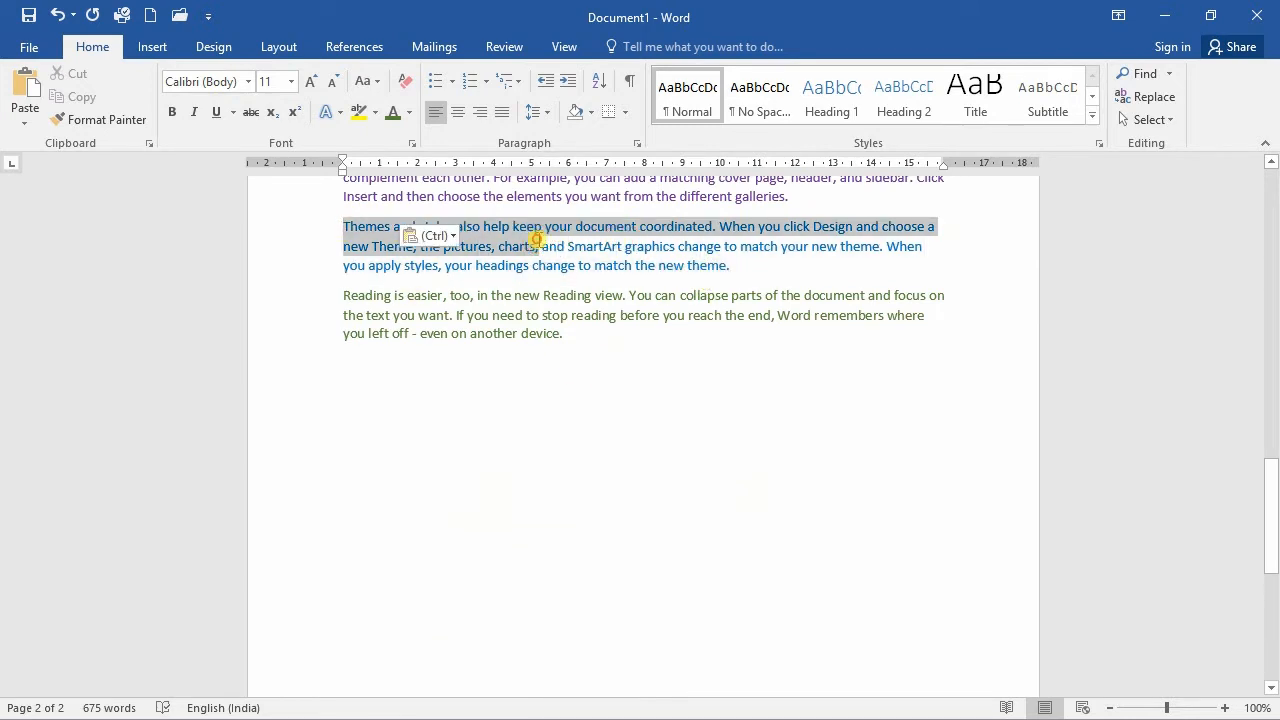
click(536, 240)
drag(537, 240, 537, 241)
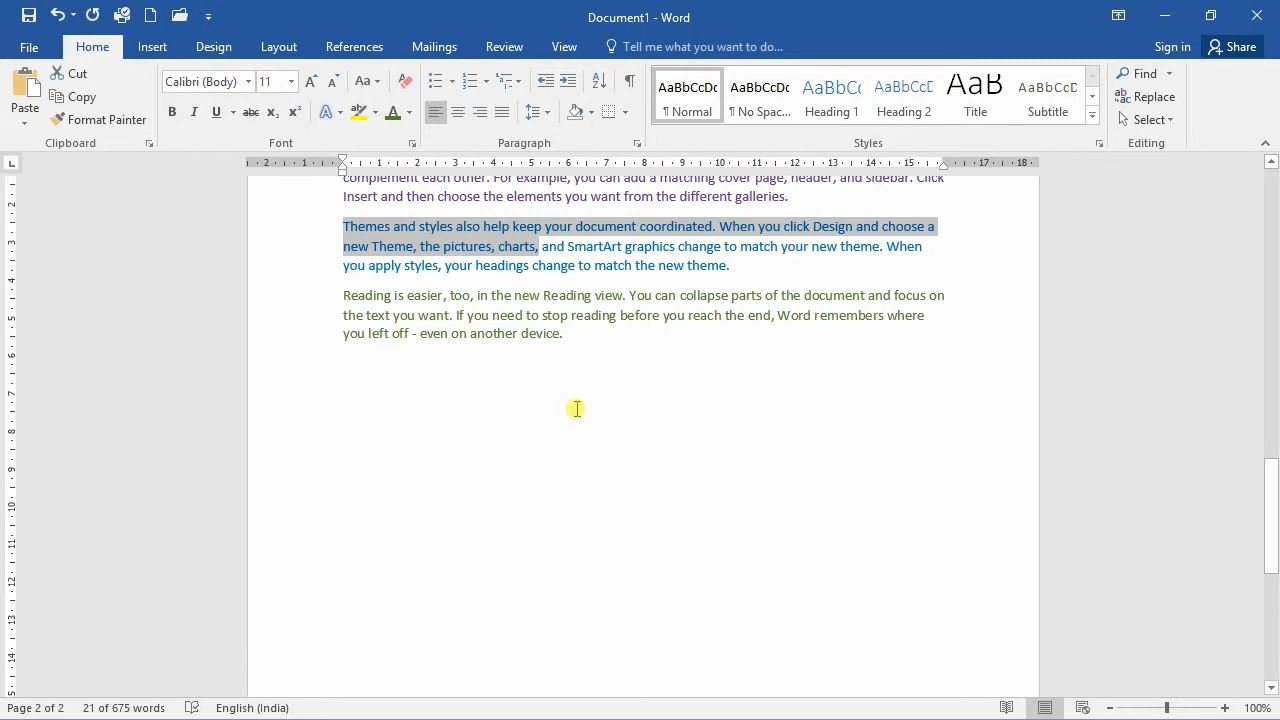
key(ctrl)
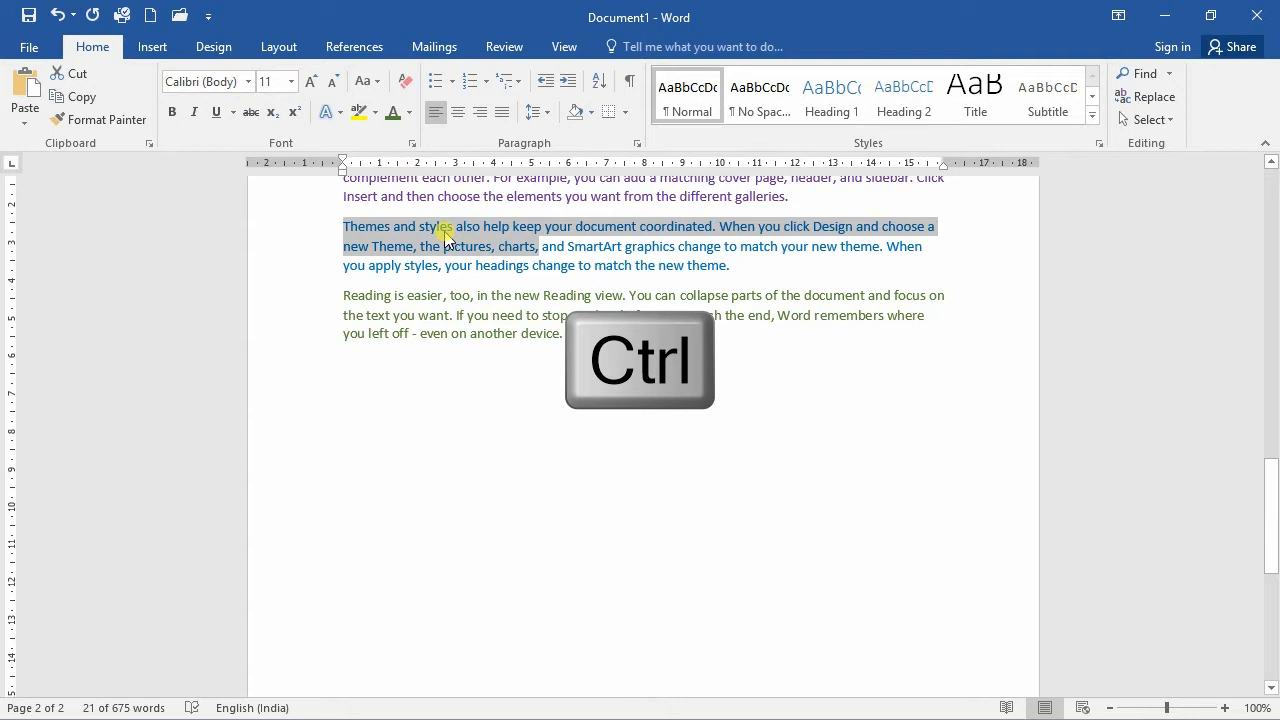
drag(445, 236, 790, 365)
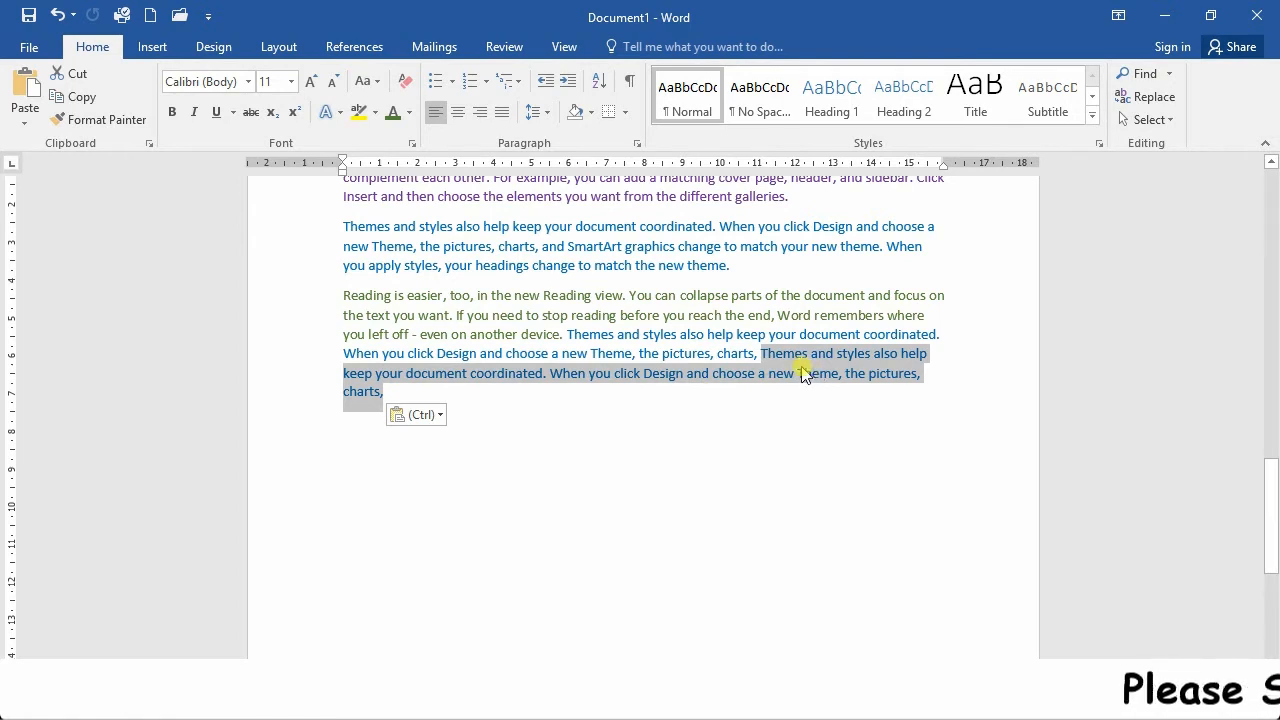
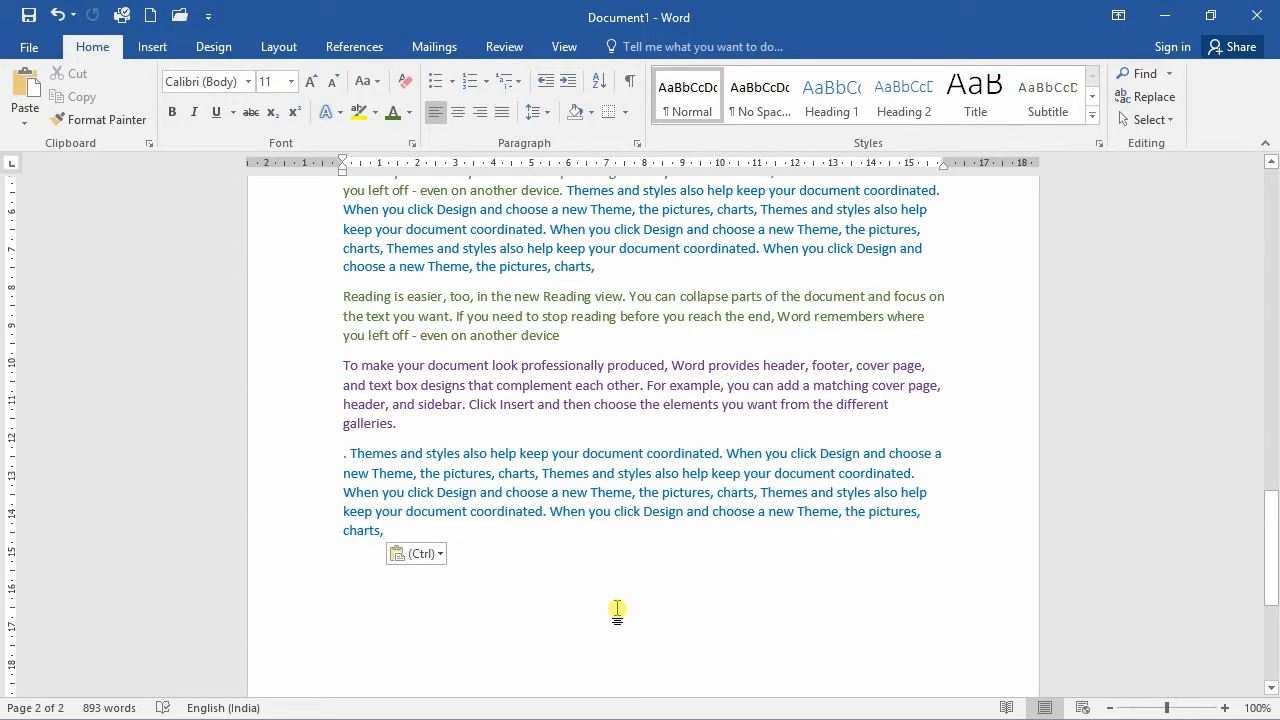
Step: Add an empty line at the document's end and move the last purple paragraph there, below the blue one, with Move Text
key(Return)
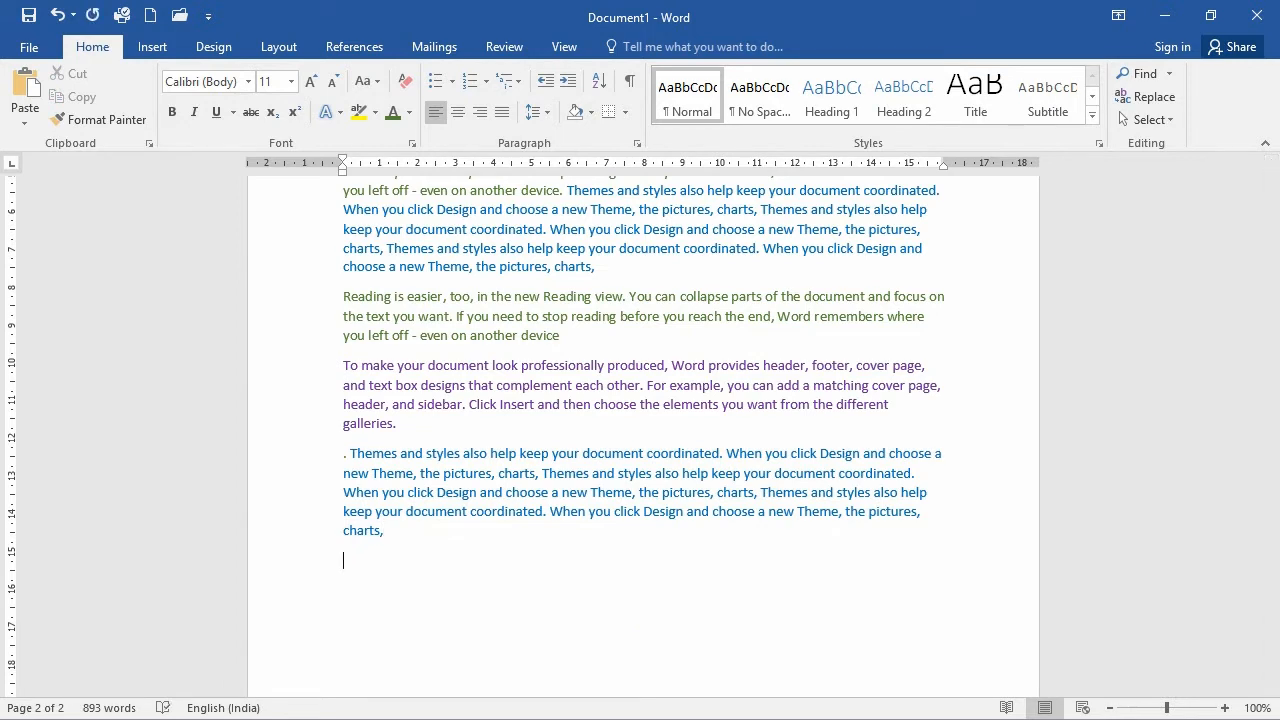
key(F2)
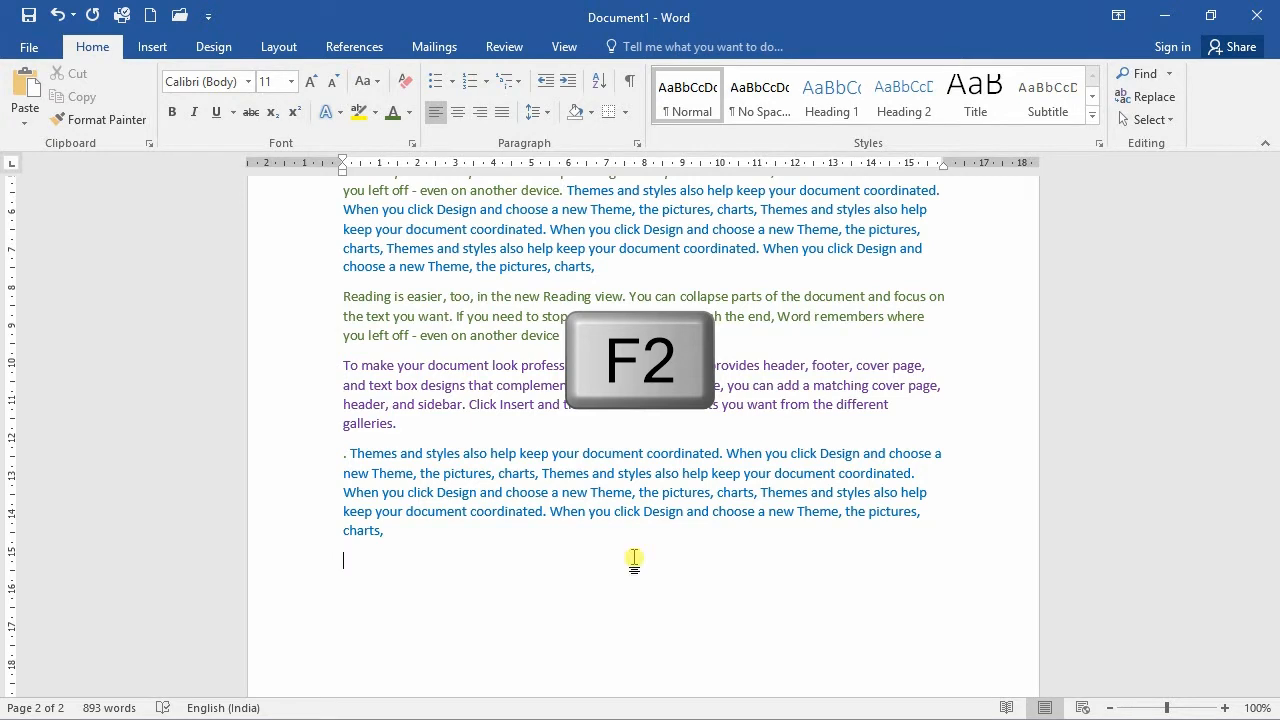
key(shift+F2)
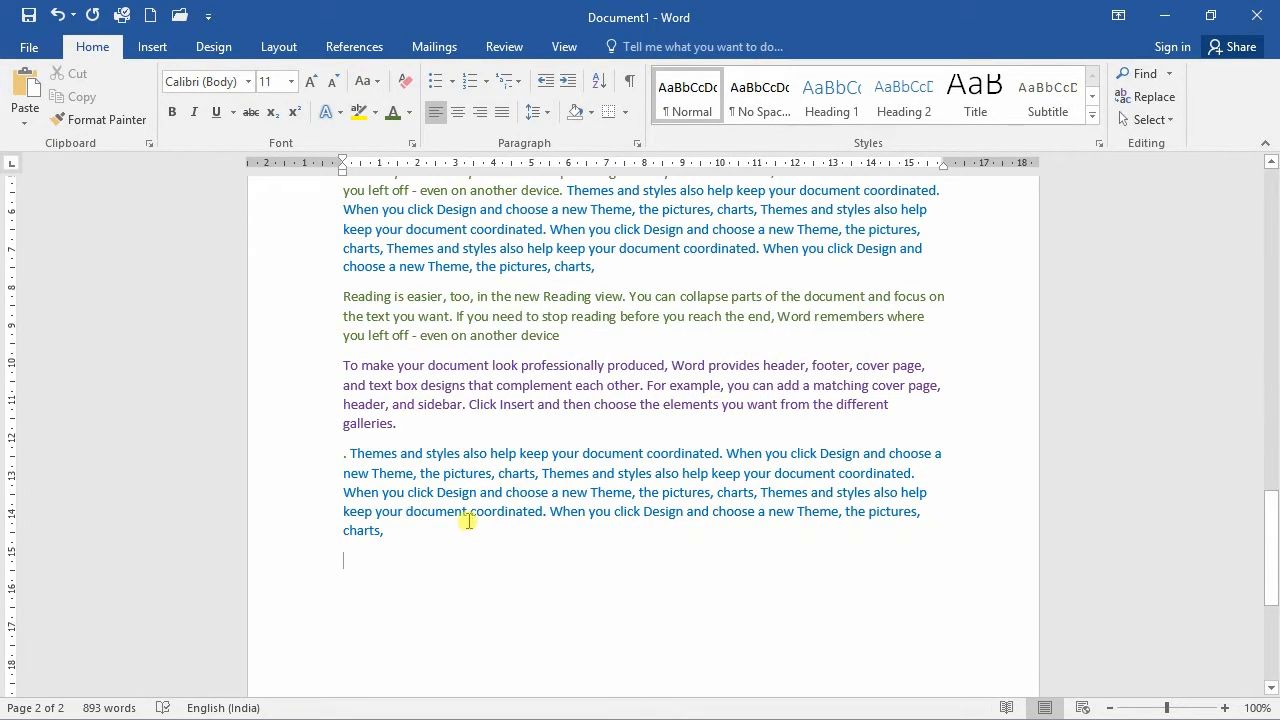
drag(343, 365, 437, 425)
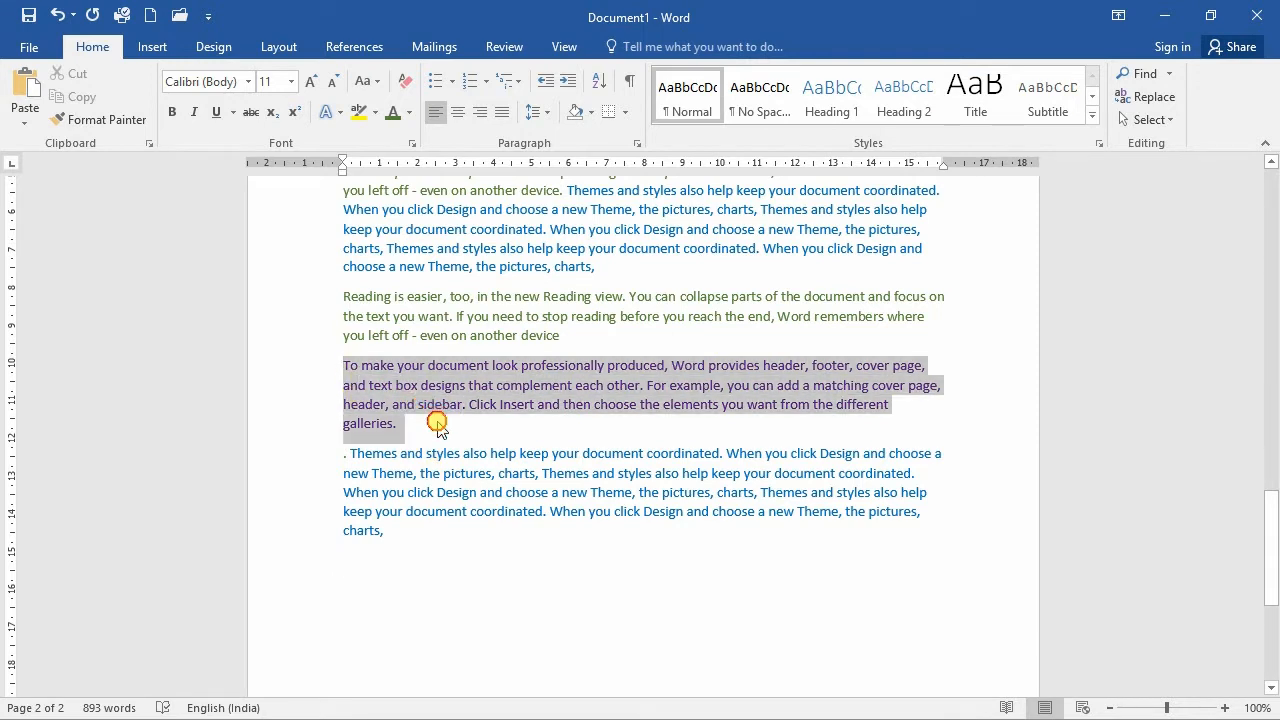
key(F2)
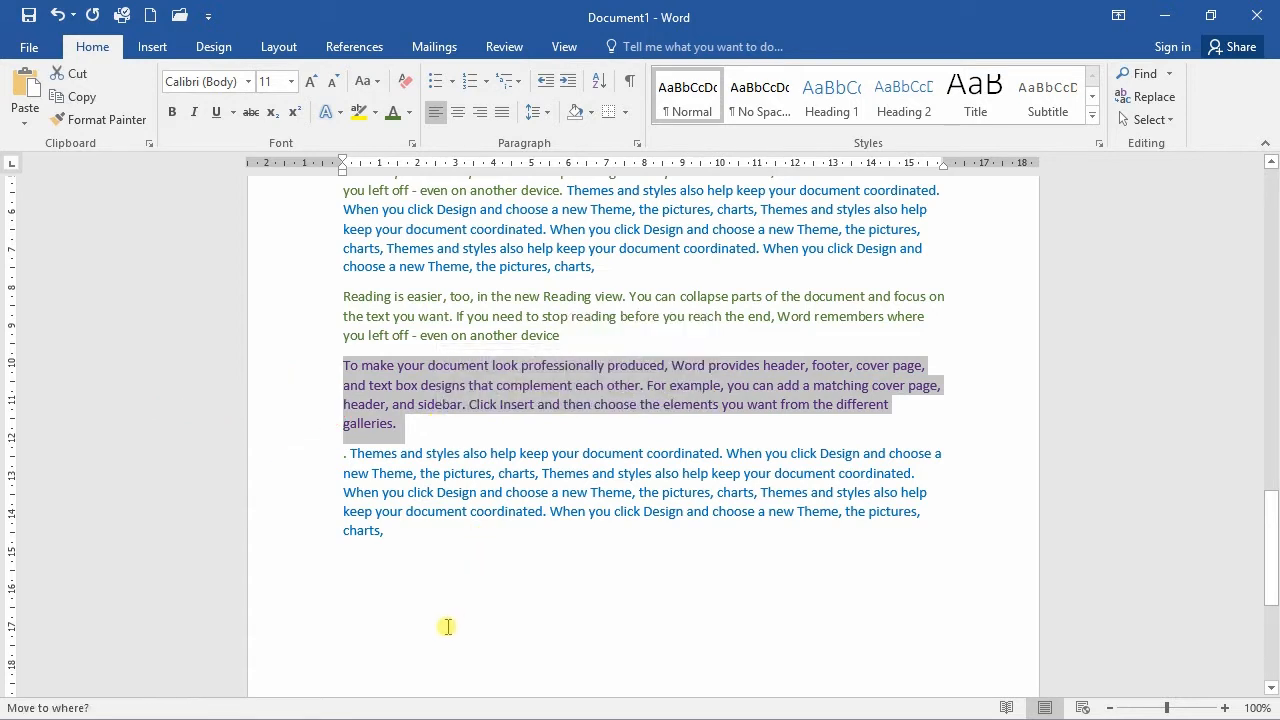
click(367, 579)
key(Return)
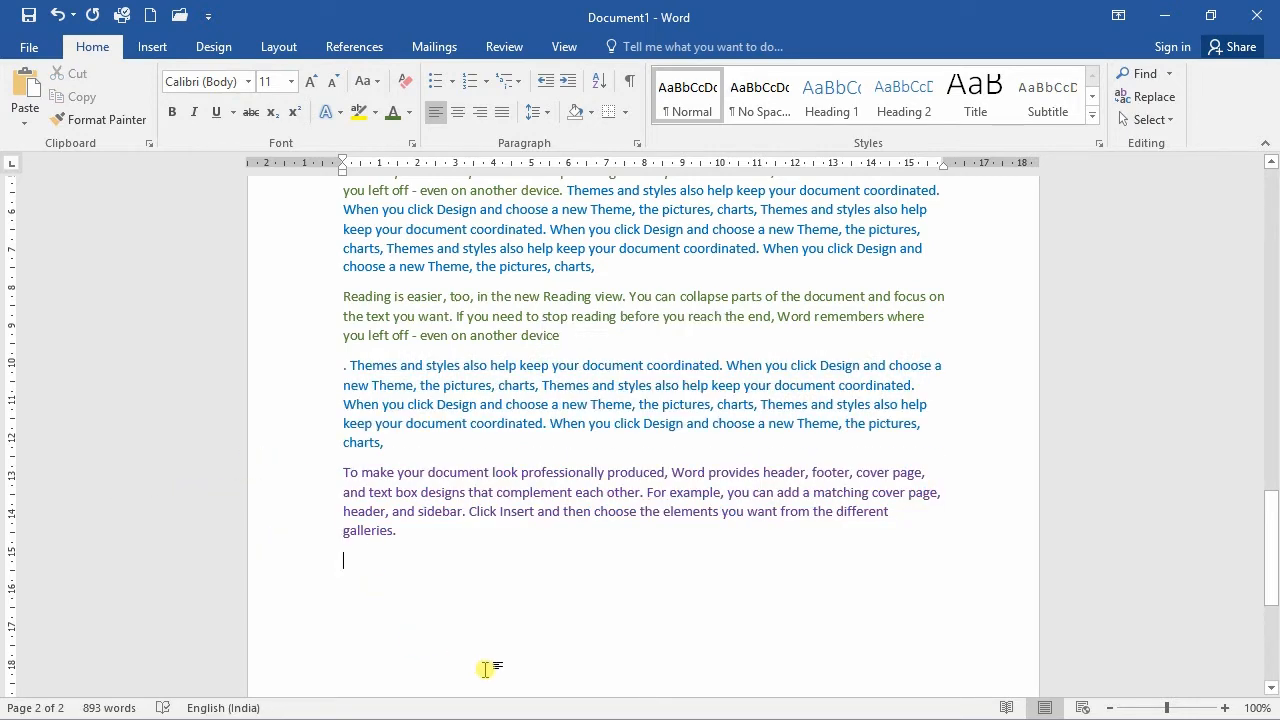
Step: Move the combined green and blue paragraph to the empty line below the last purple paragraph with Move Text
scroll(484, 669, up, 1)
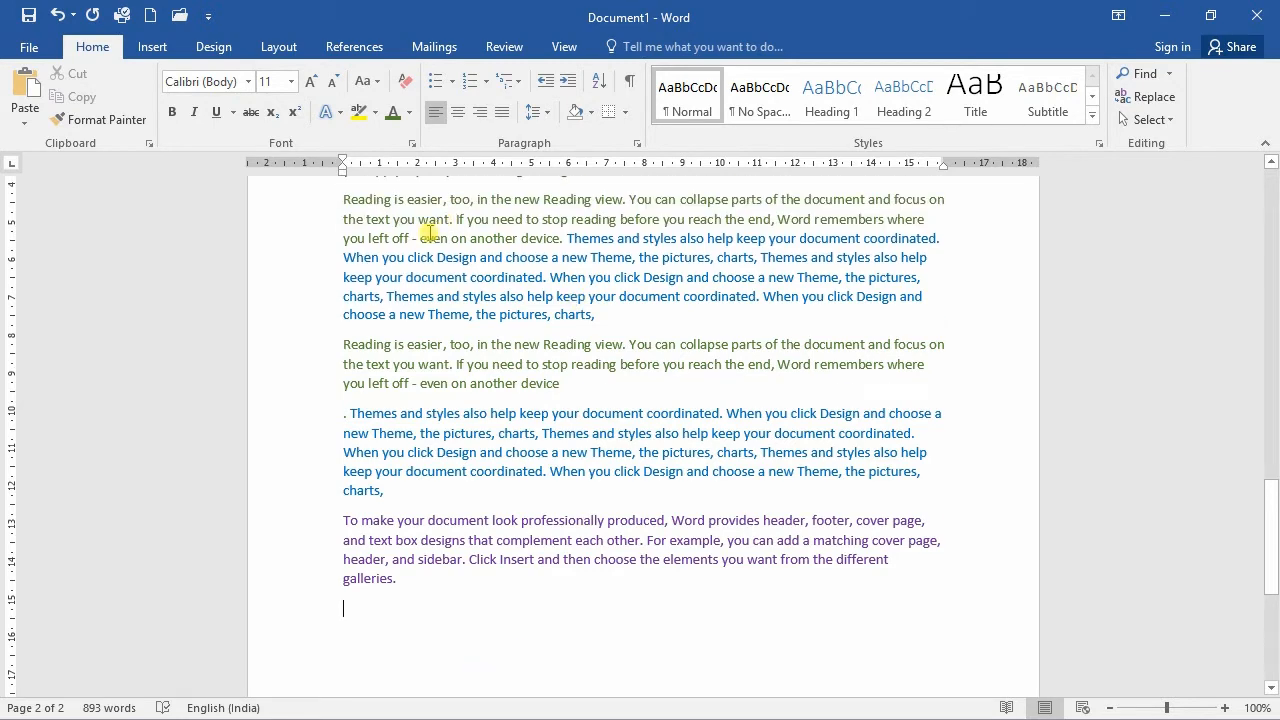
drag(343, 199, 623, 309)
key(F2)
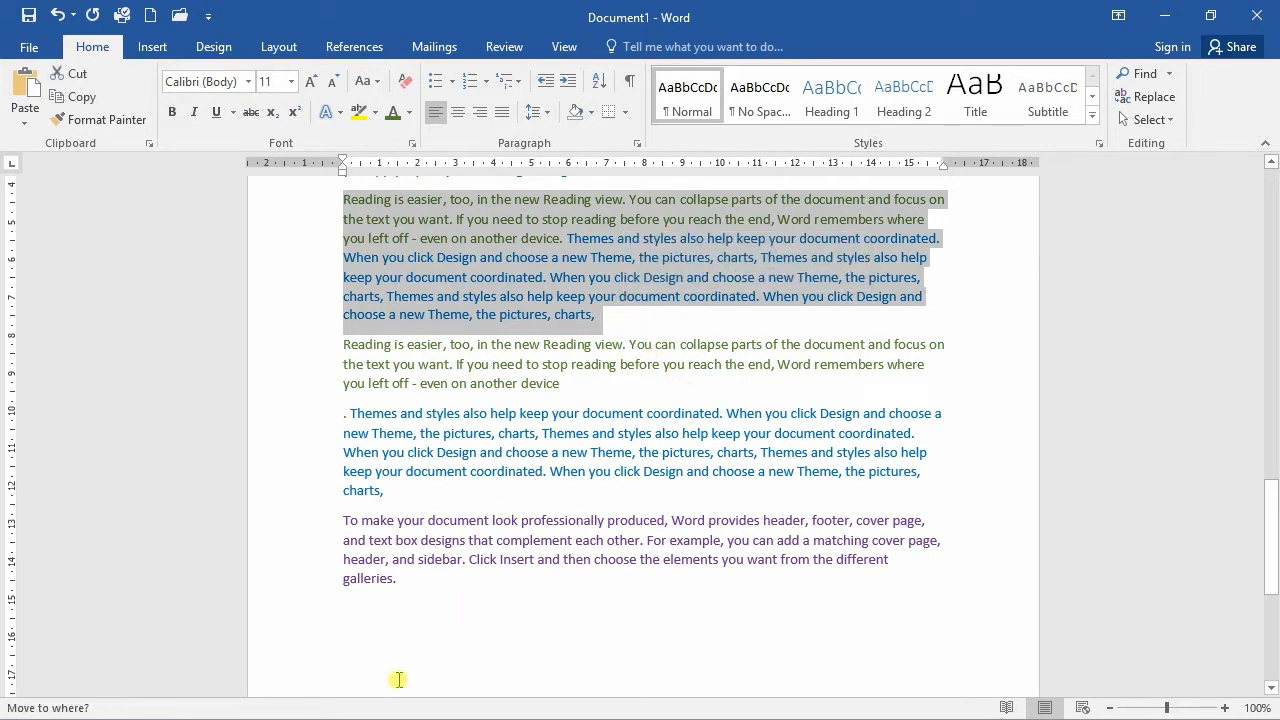
click(376, 613)
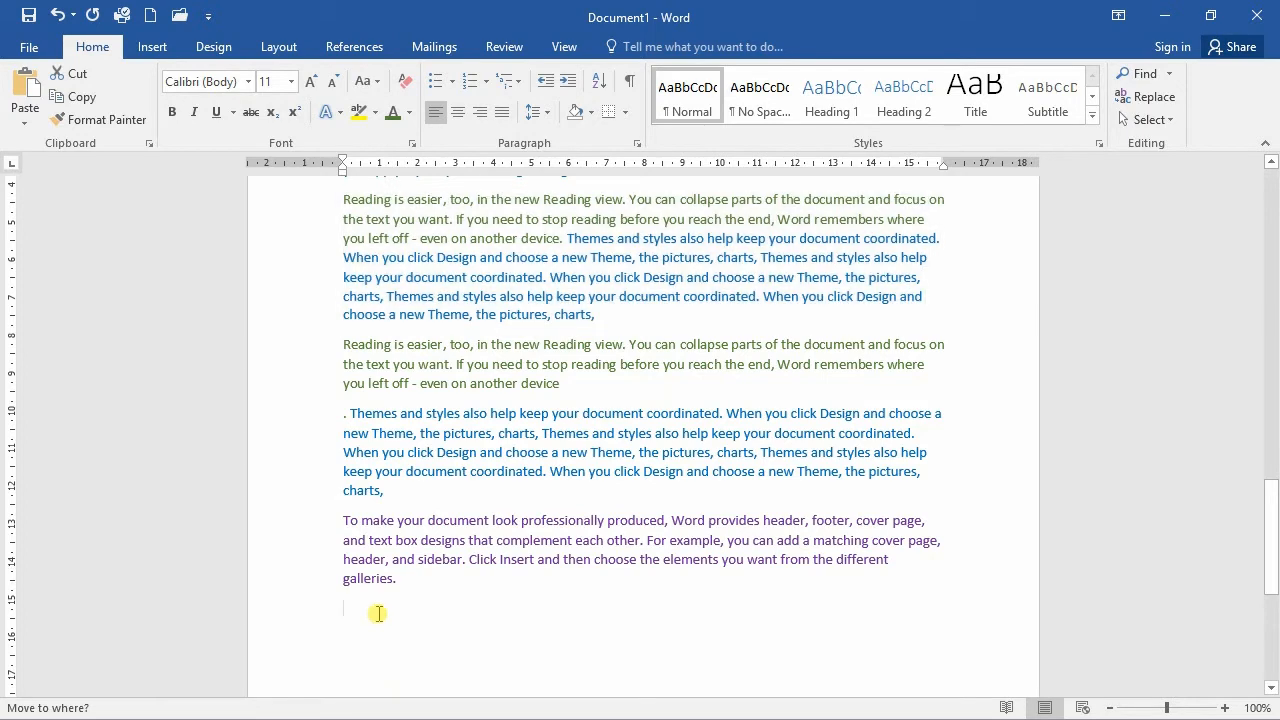
key(Return)
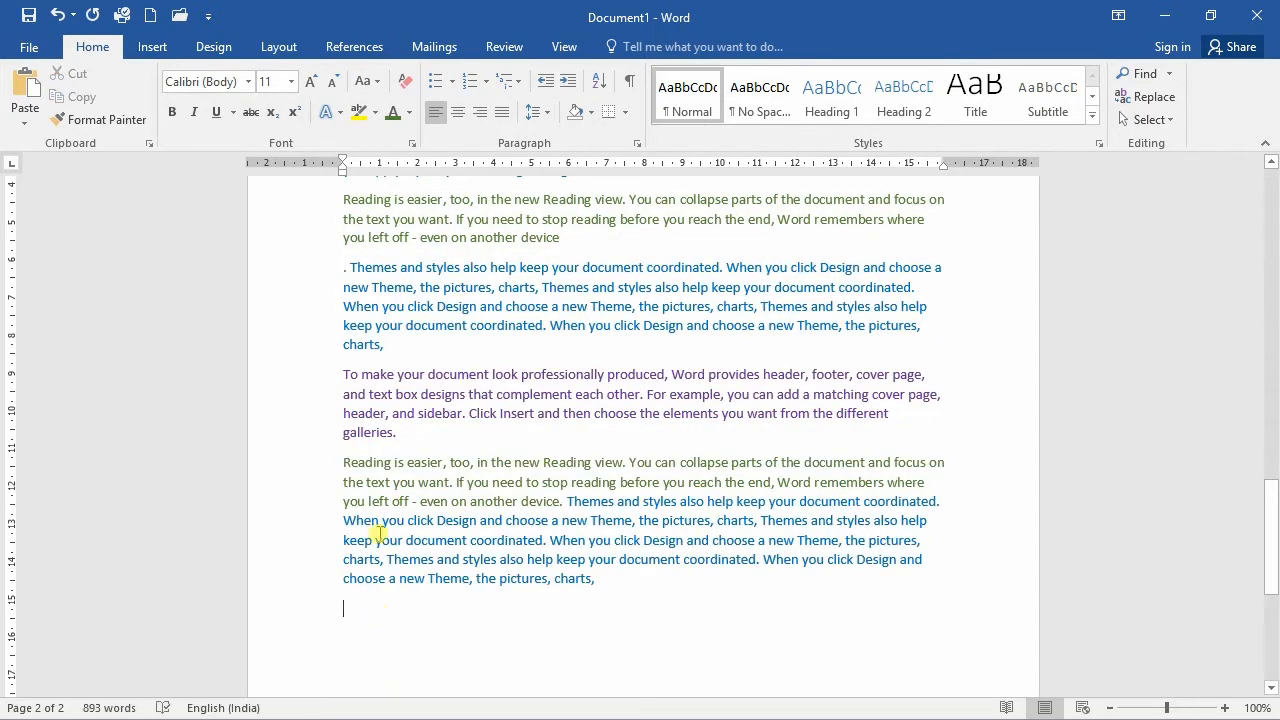
Step: Move the last purple paragraph's sentence "Click Insert and then choose…" to just before the blue "Themes and styles" text in the final paragraph
scroll(376, 508, up, 2)
scroll(376, 510, down, 2)
scroll(388, 528, down, 1)
scroll(392, 530, down, 1)
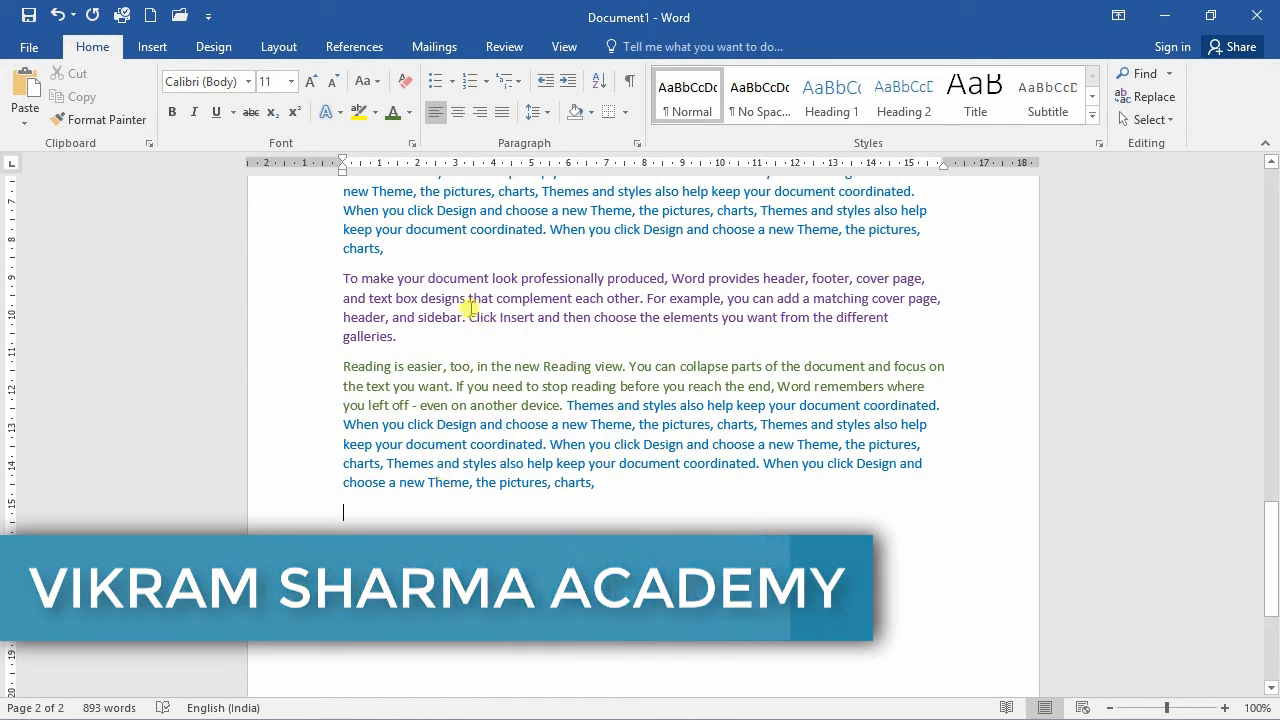
drag(469, 318, 605, 466)
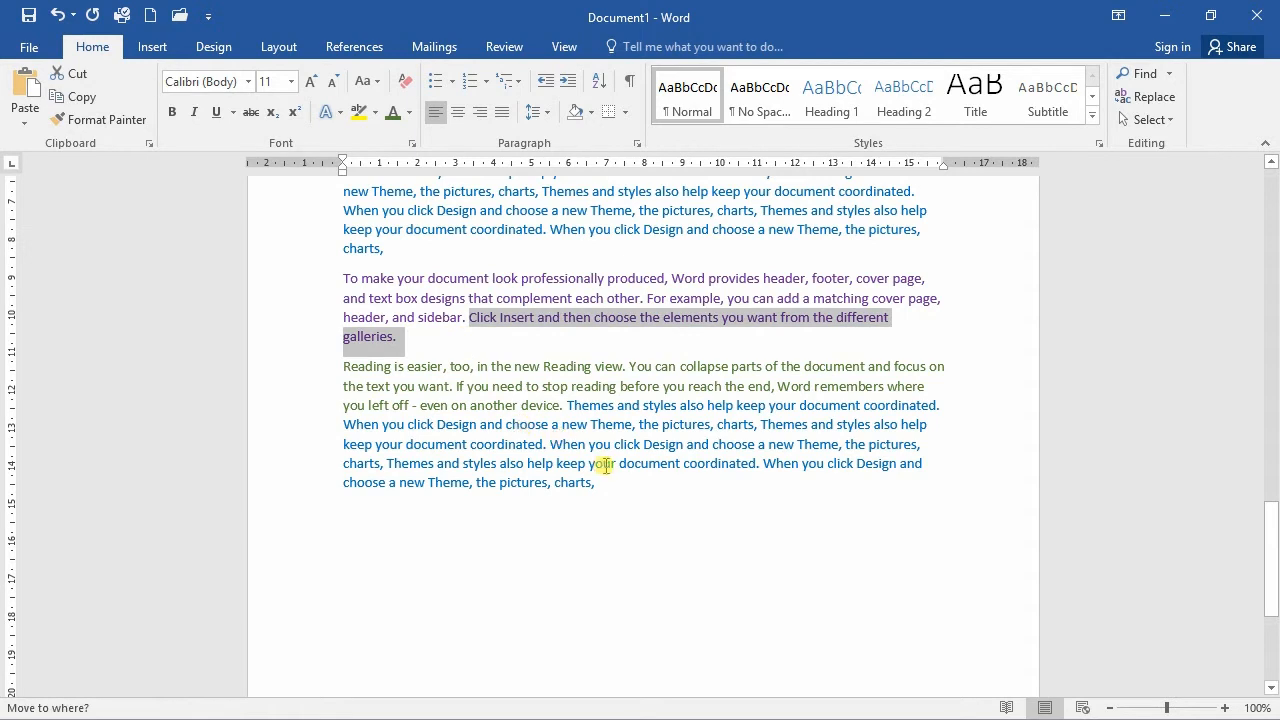
click(567, 405)
key(Return)
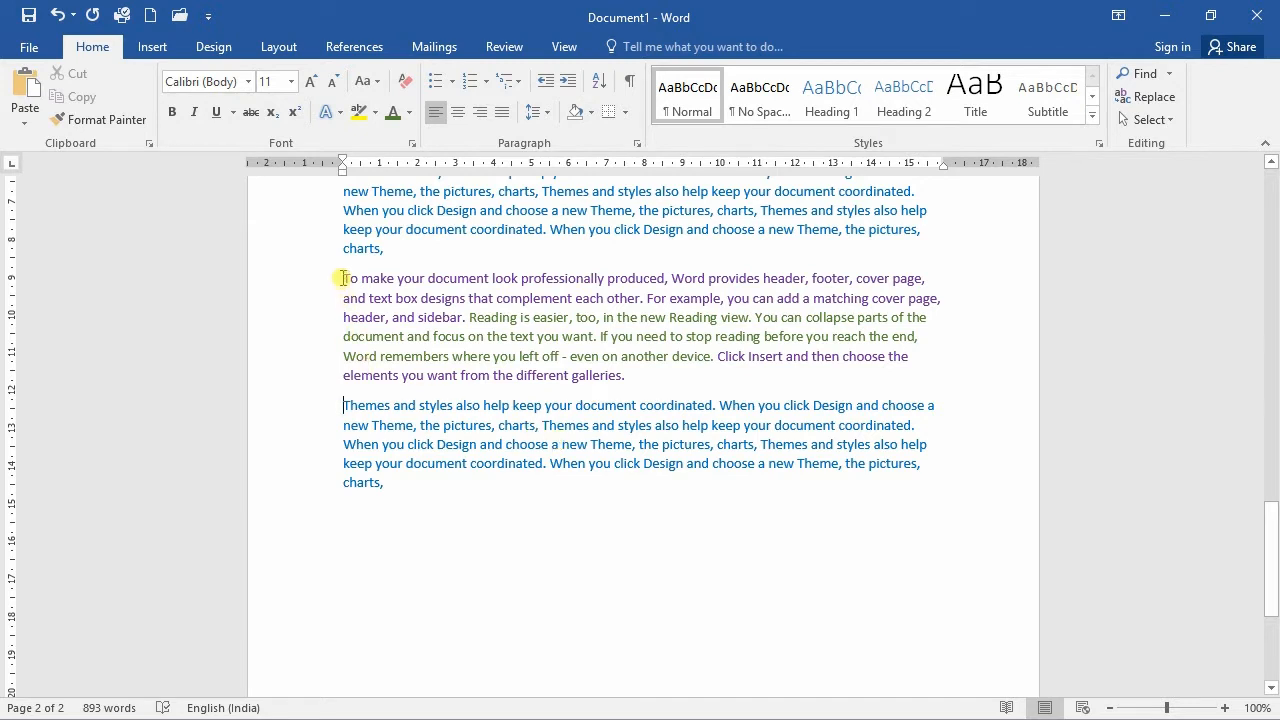
Step: Copy the mixed purple and green paragraph to the empty line below the last blue paragraph with Copy Text
drag(340, 276, 638, 372)
key(shift+F2)
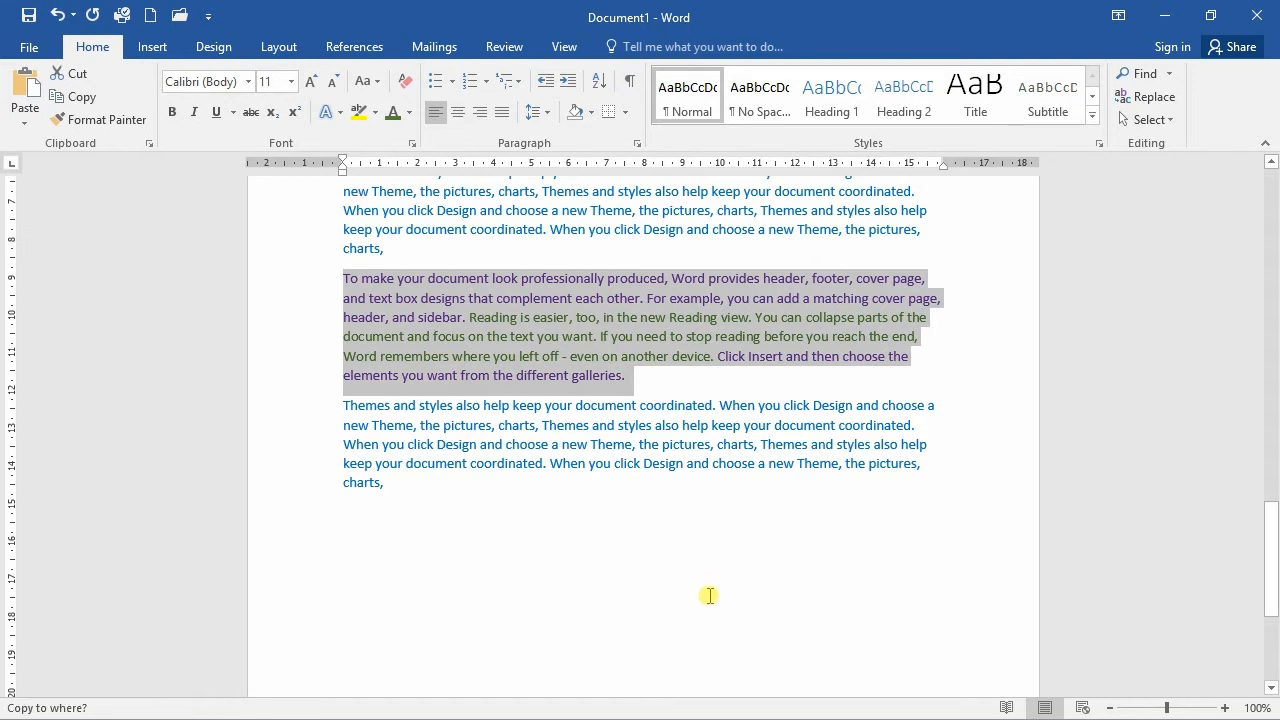
click(405, 543)
key(Return)
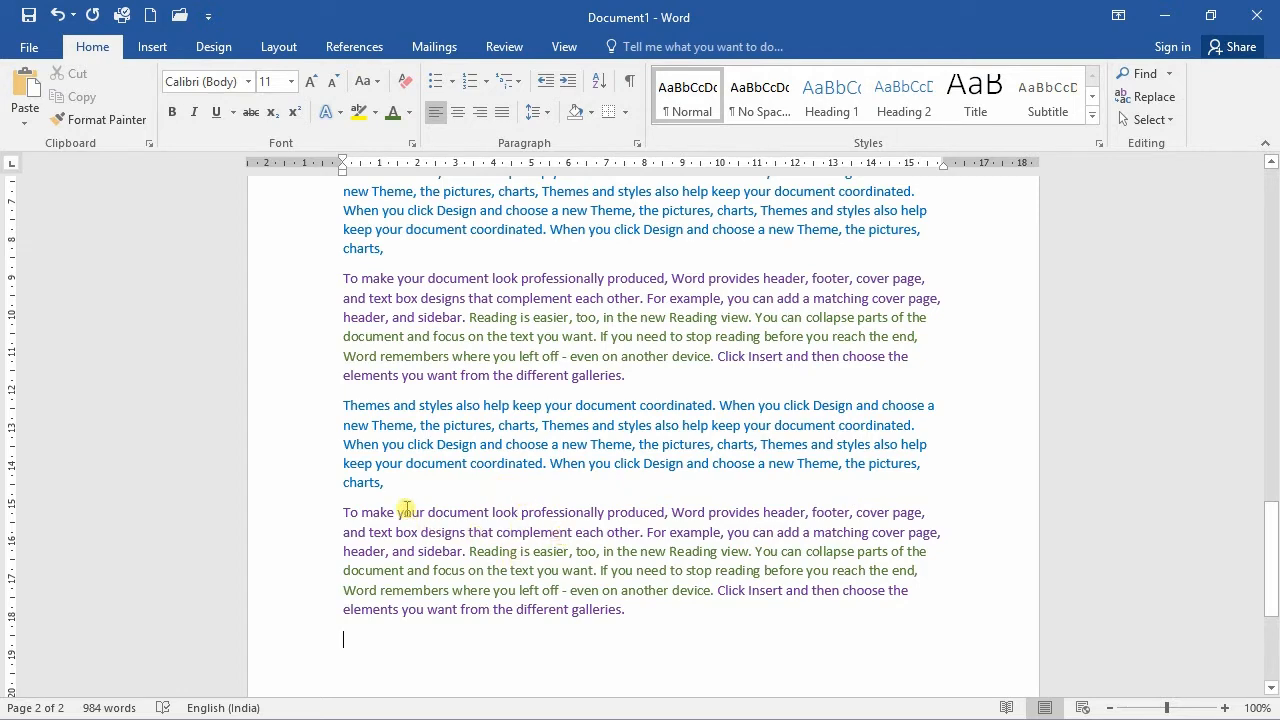
Step: Copy the upper mixed purple and green paragraph once more to the empty line at the very end of the document
drag(343, 278, 651, 387)
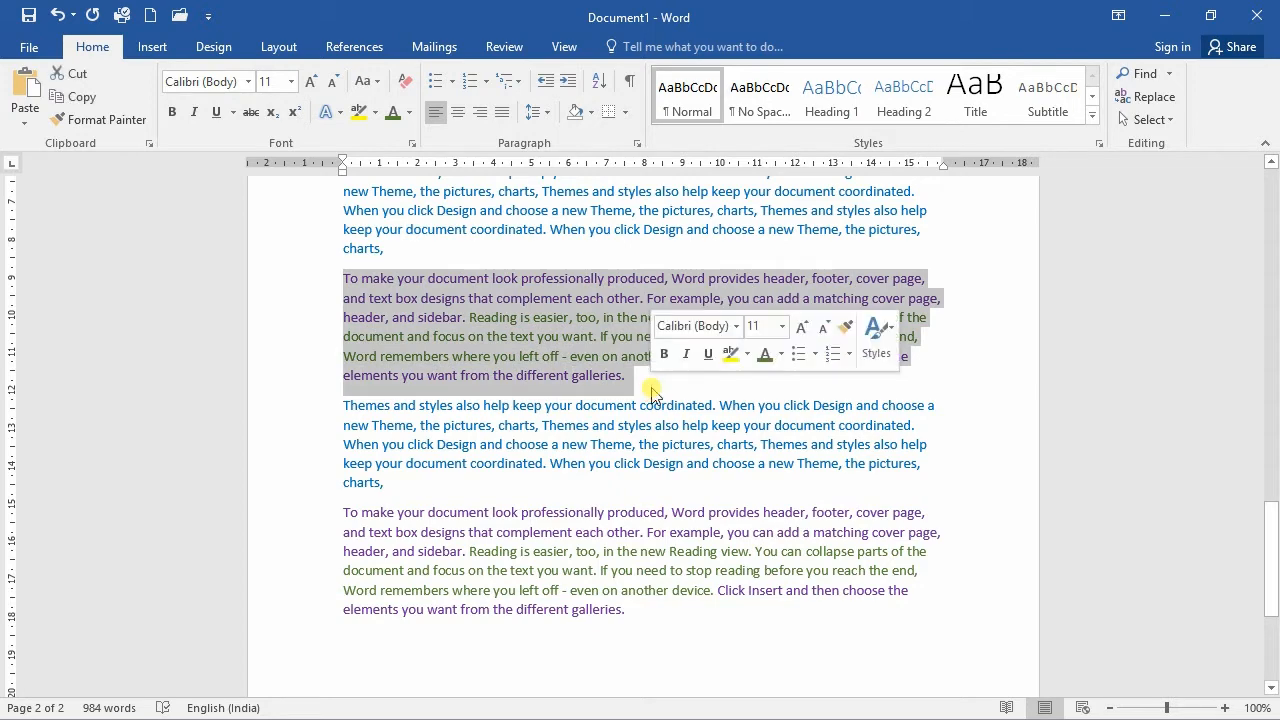
key(shift+F2)
click(454, 645)
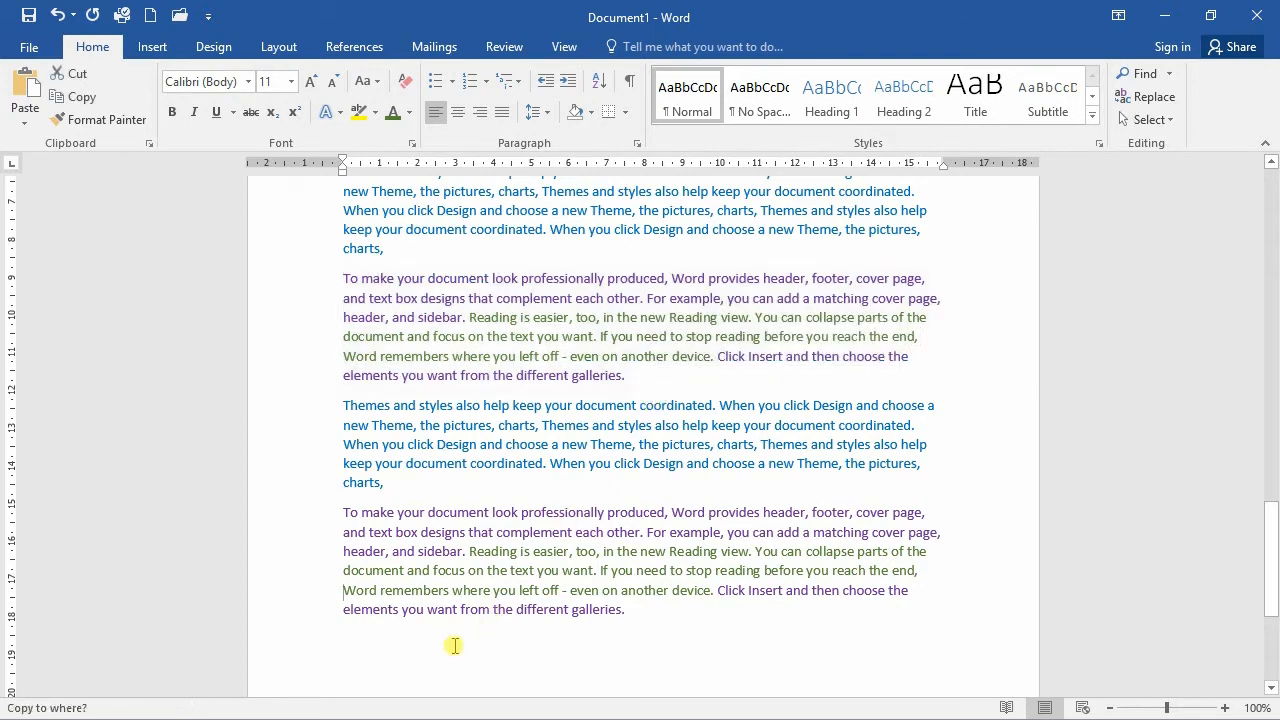
key(Return)
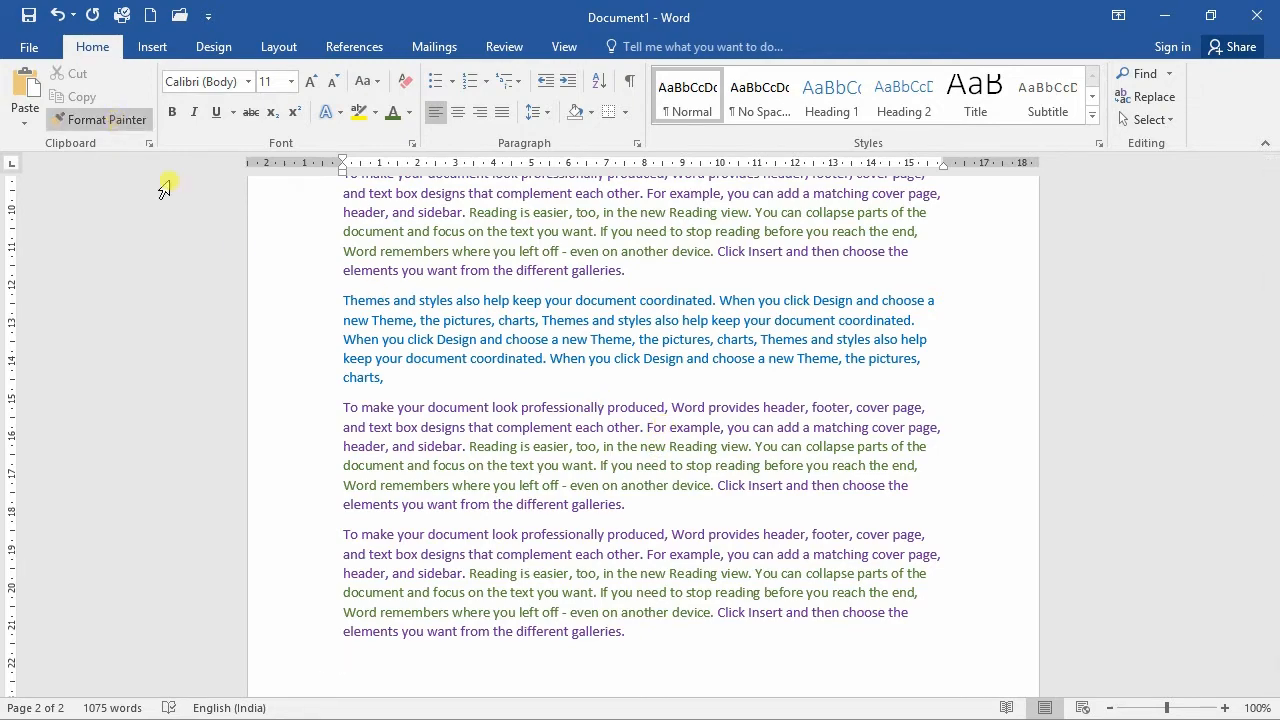
Step: Insert a new line above the red paragraph at the document's start and enter the heading "Heading 1"
scroll(695, 472, up, 18)
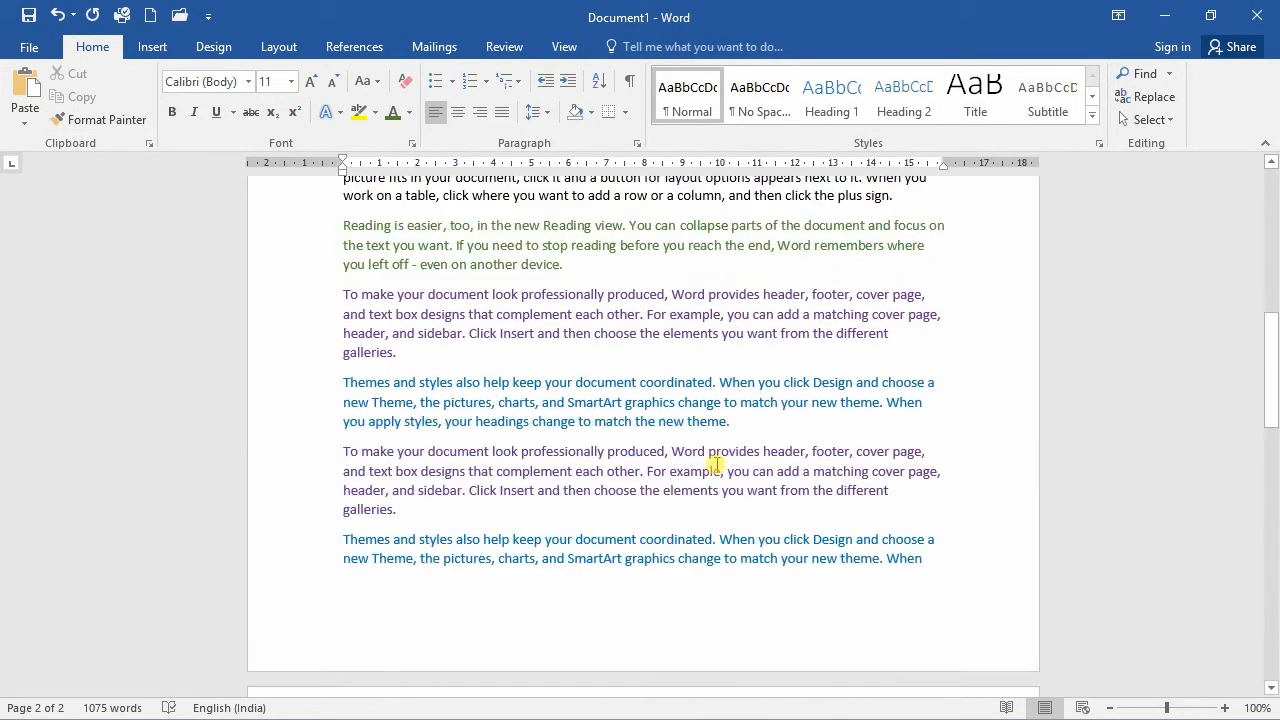
scroll(716, 462, up, 7)
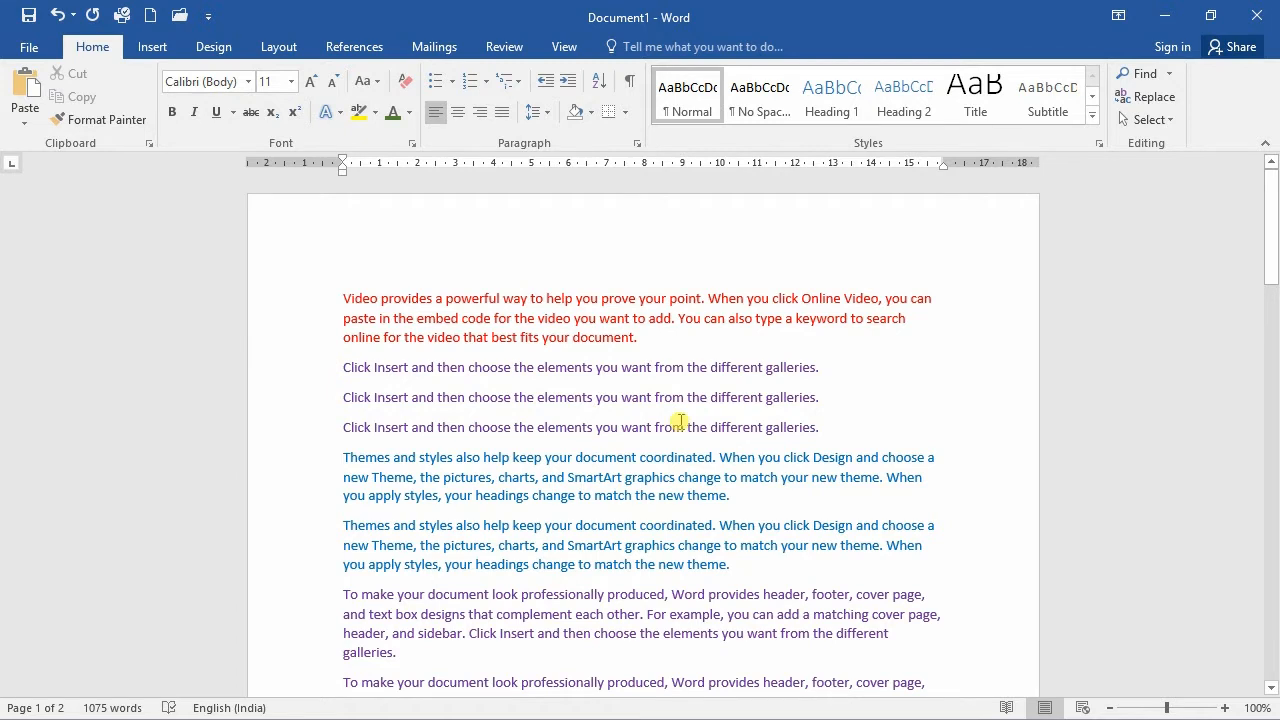
click(341, 297)
key(Return)
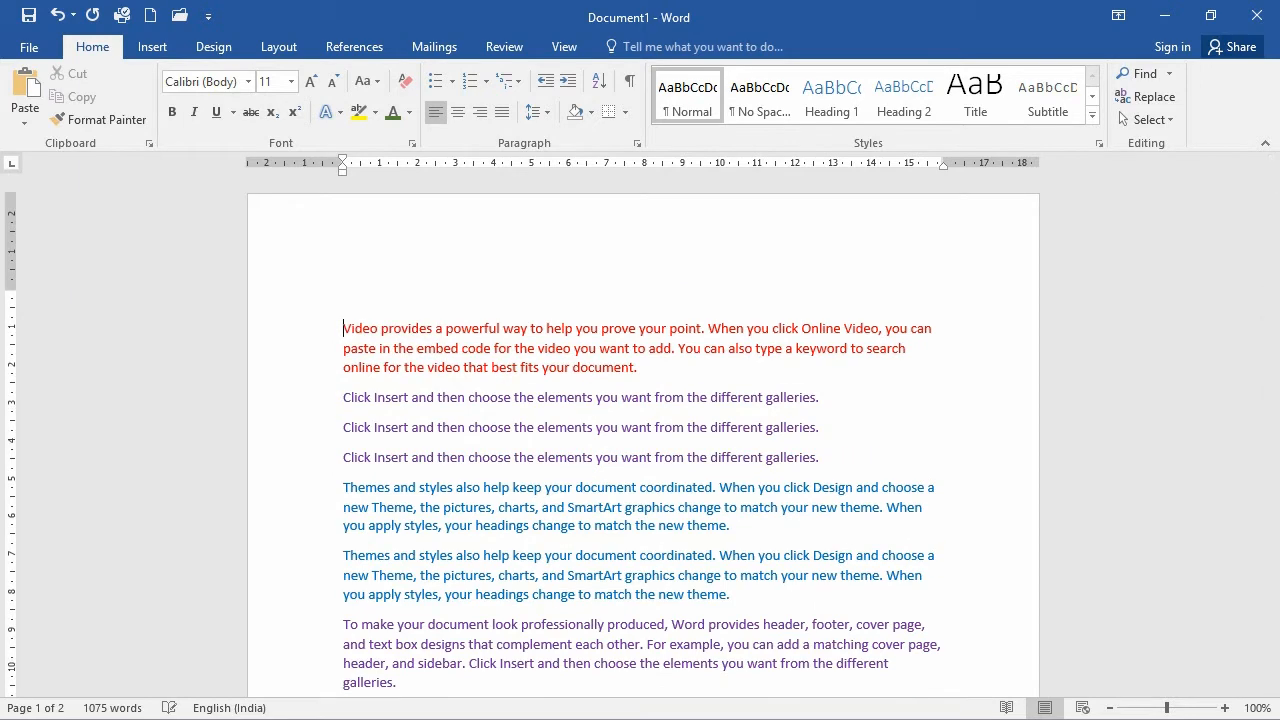
text(Heading 1)
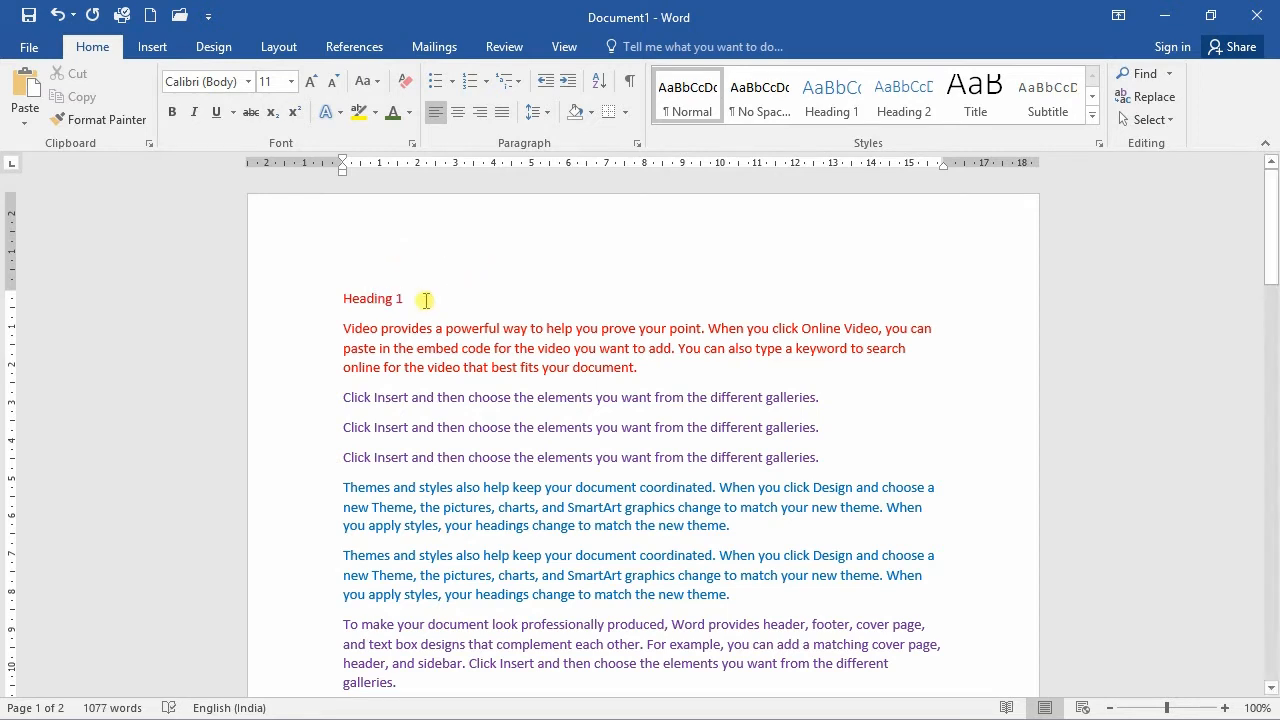
Step: Copy the "Heading 1" line above the first blue paragraph, renumber the copy to "Heading 2" and remove the empty line below it
drag(434, 298, 339, 298)
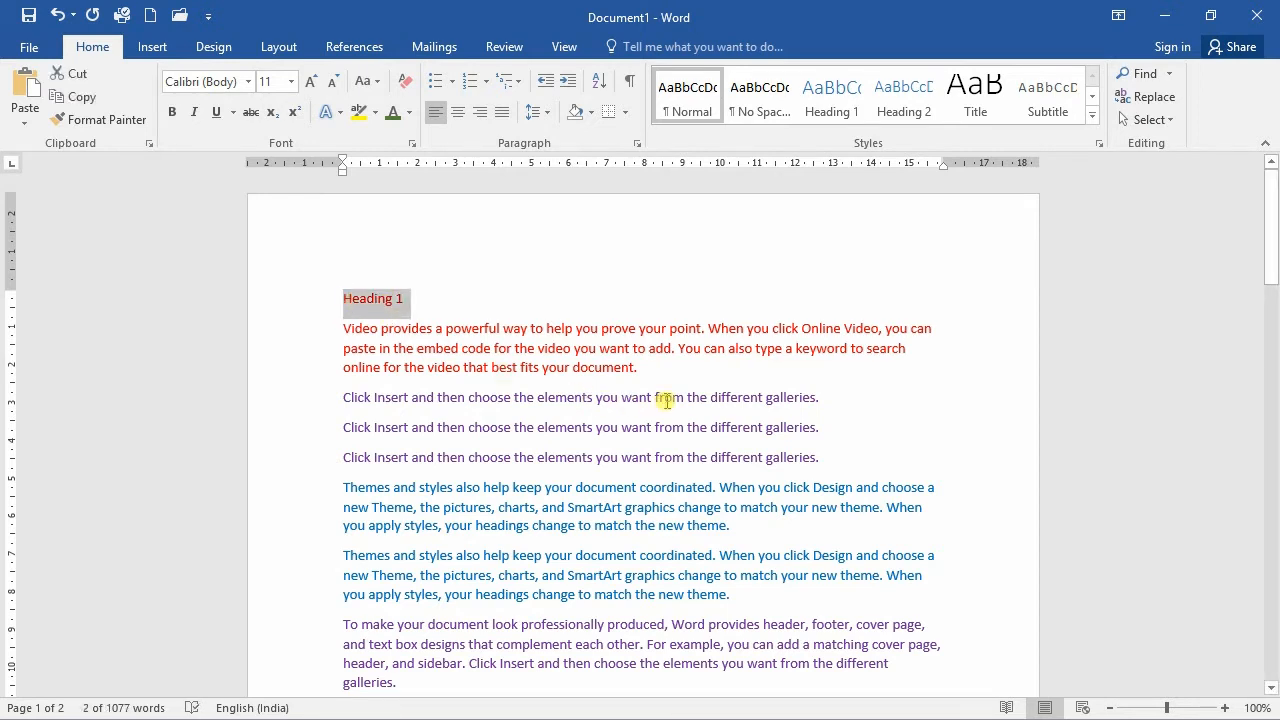
click(344, 489)
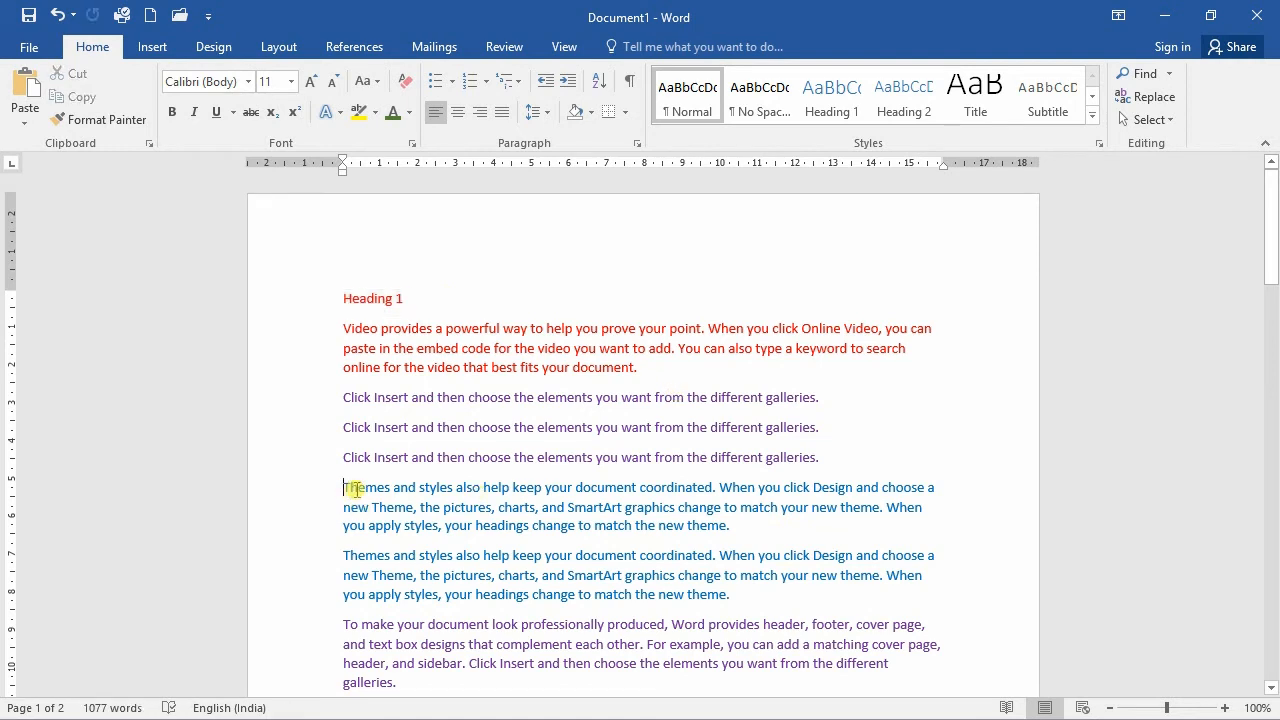
key(Return)
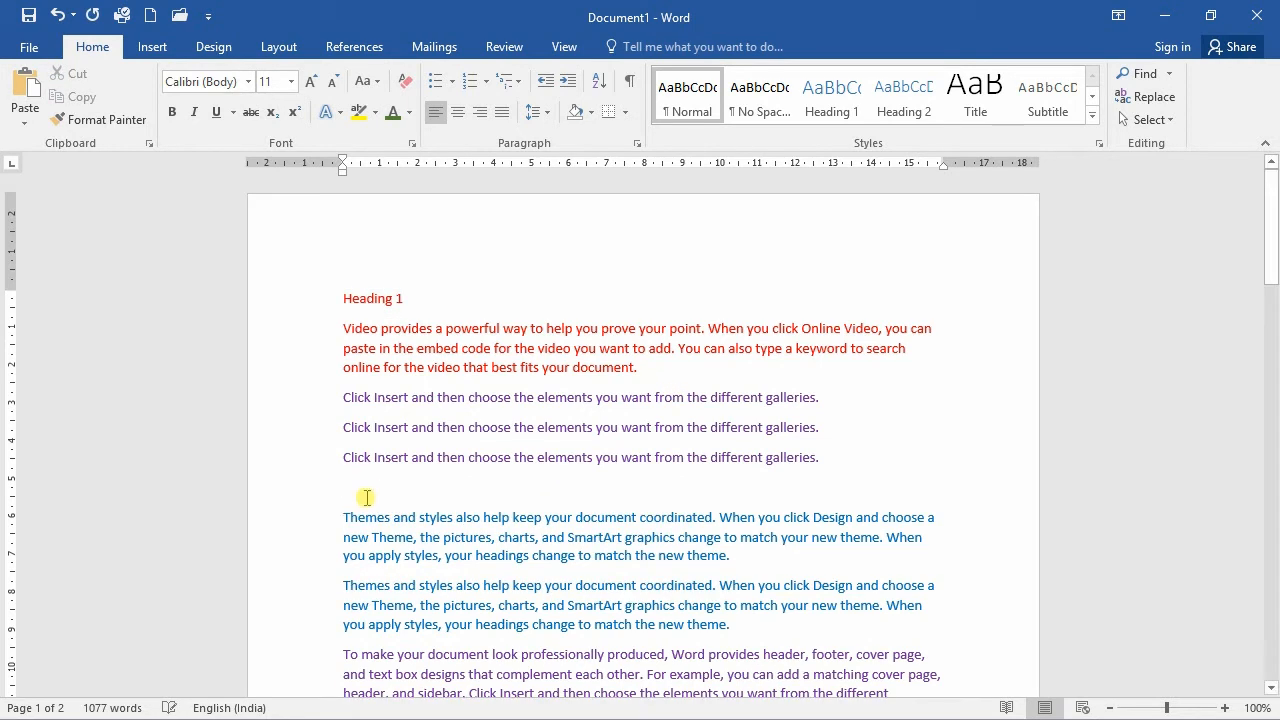
text(Heading 1)
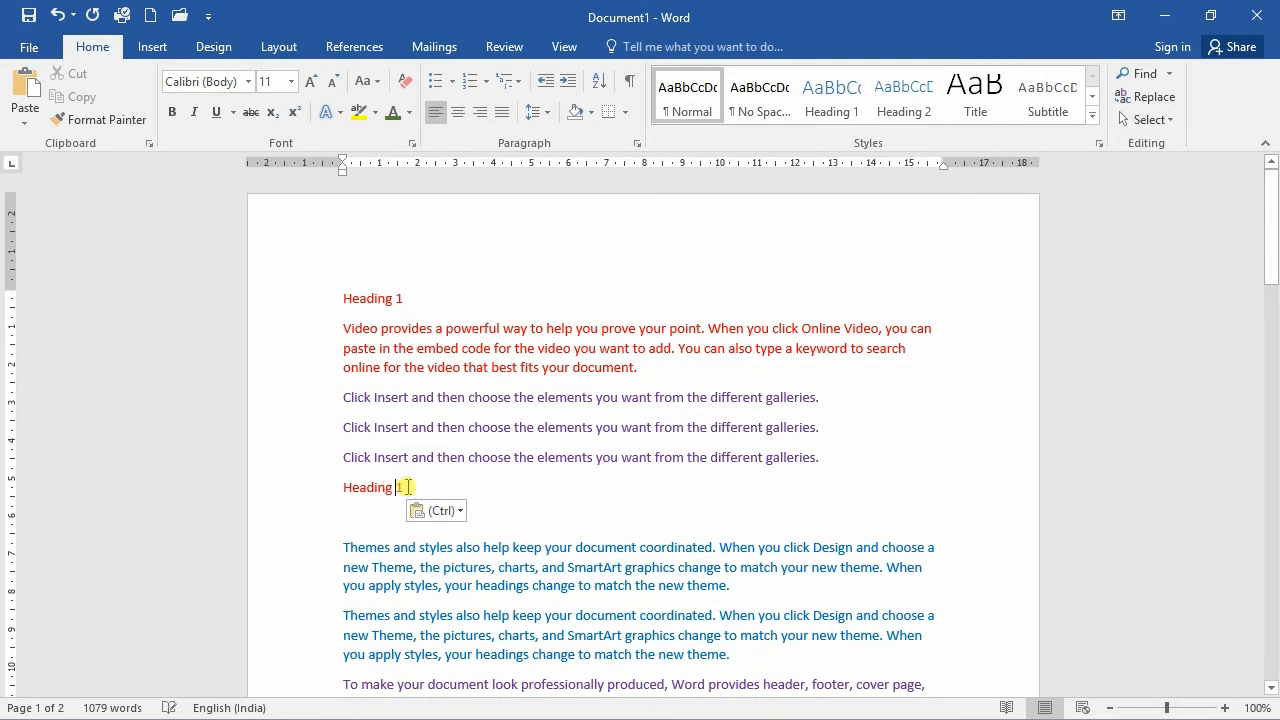
key(BackSpace)
text(2)
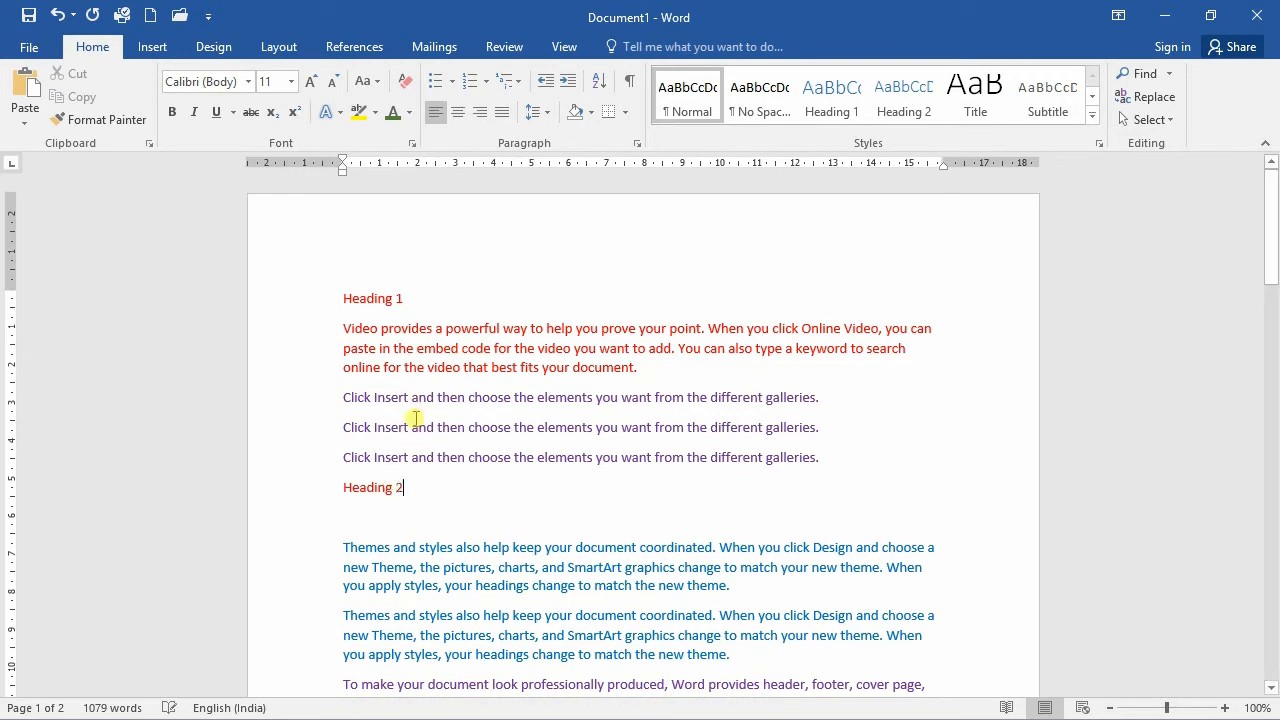
click(371, 525)
key(Delete)
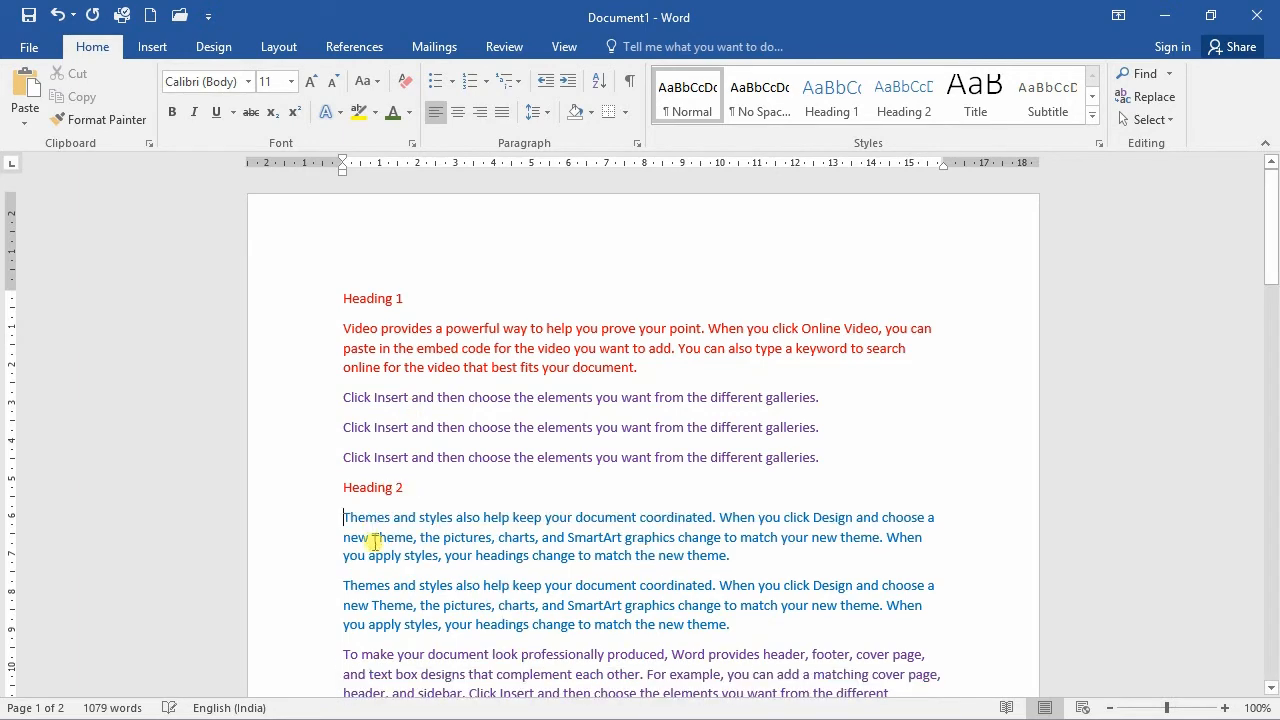
Step: Paste the copied heading above the black paragraph, renumber it to "Heading 3" and remove the empty line below it
scroll(376, 535, down, 5)
click(355, 553)
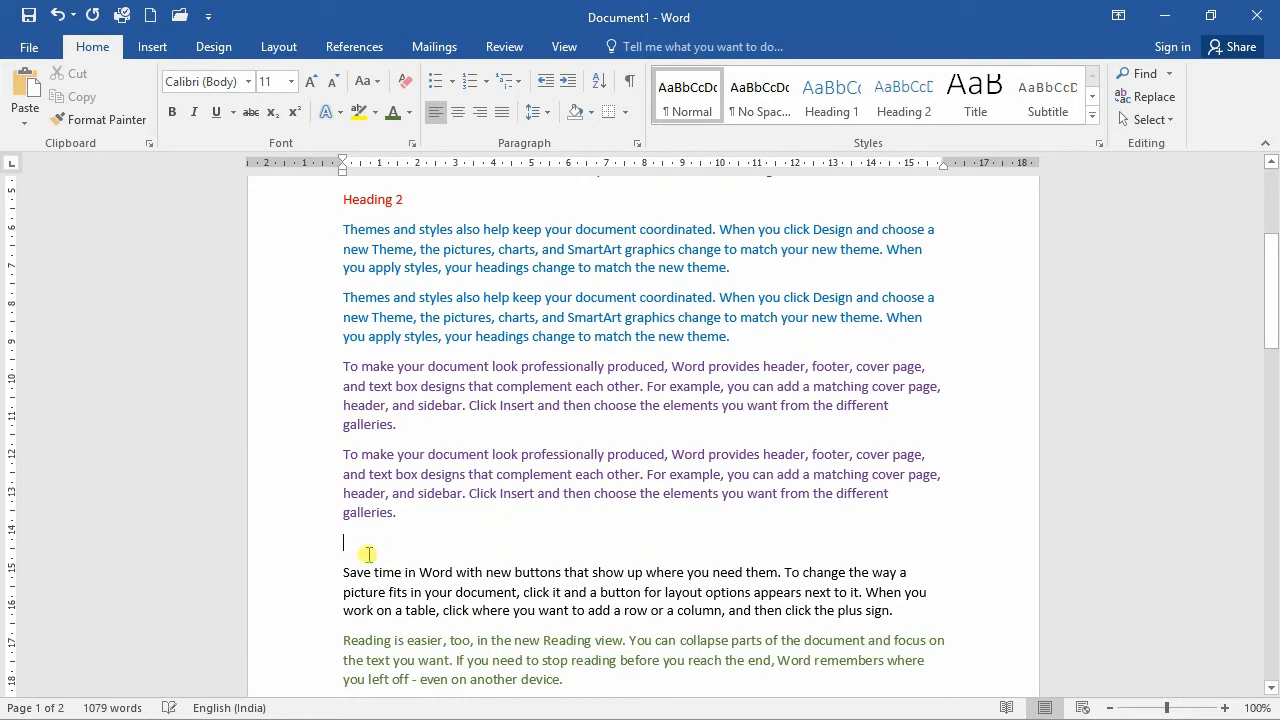
text(Heading 1)
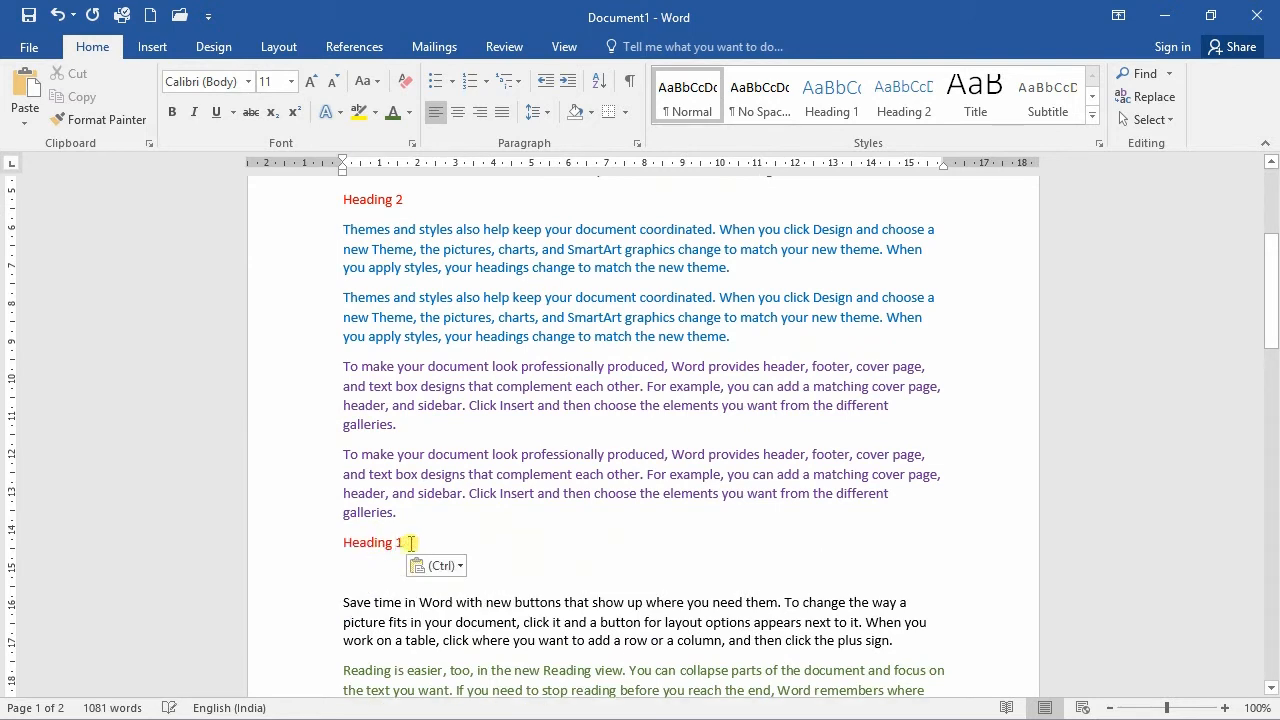
key(BackSpace)
text(3)
click(396, 568)
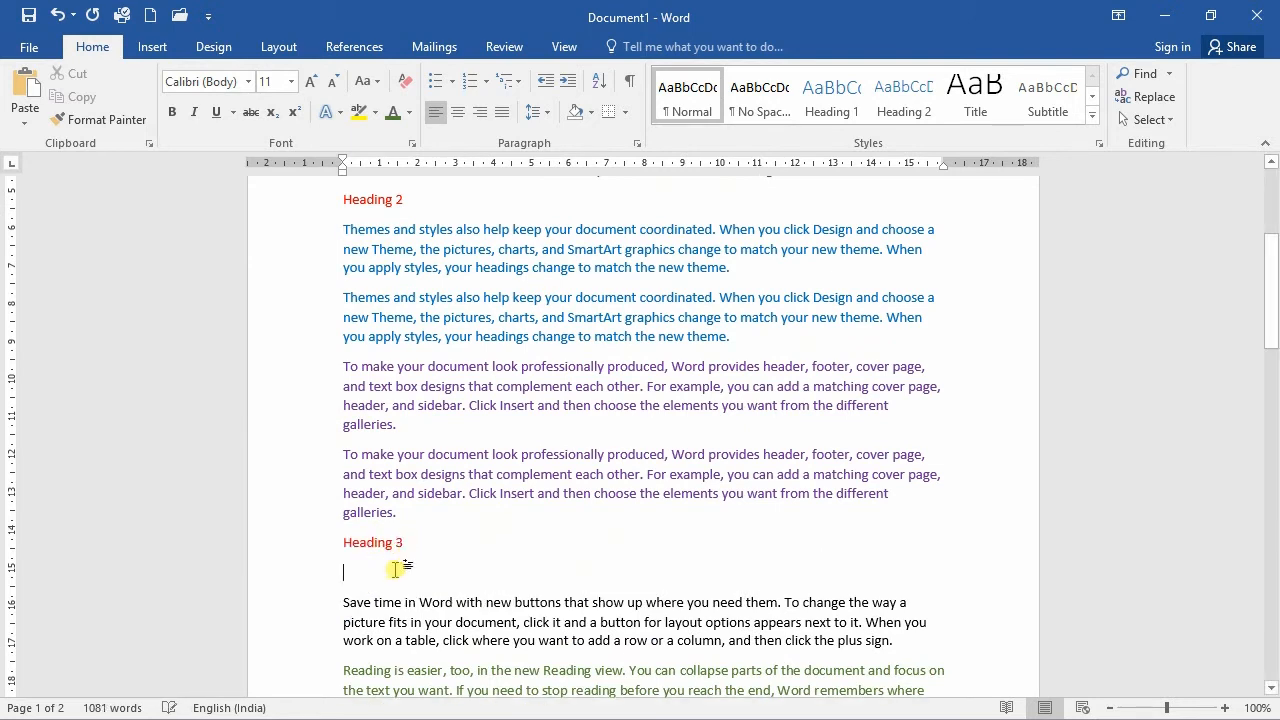
key(Delete)
Step: Paste the copied heading above the mixed blue and purple paragraph on the second page and renumber it to "Heading 4"
scroll(400, 572, down, 6)
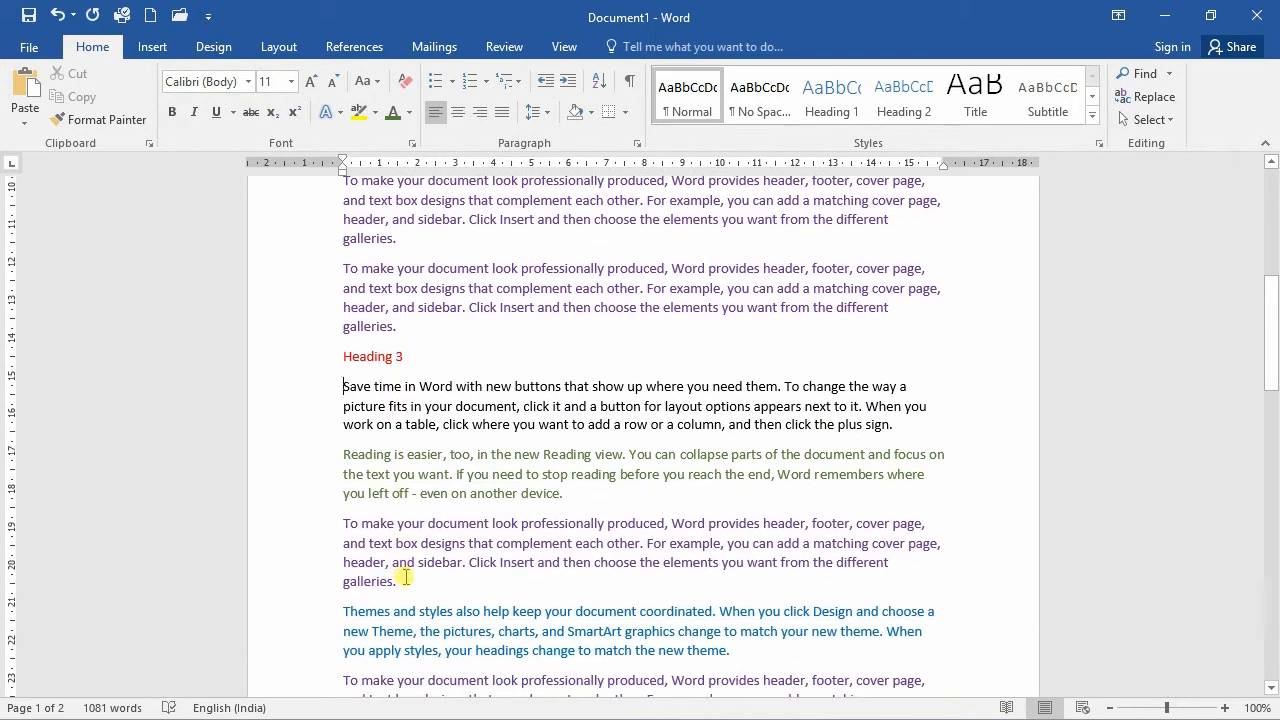
scroll(406, 577, down, 5)
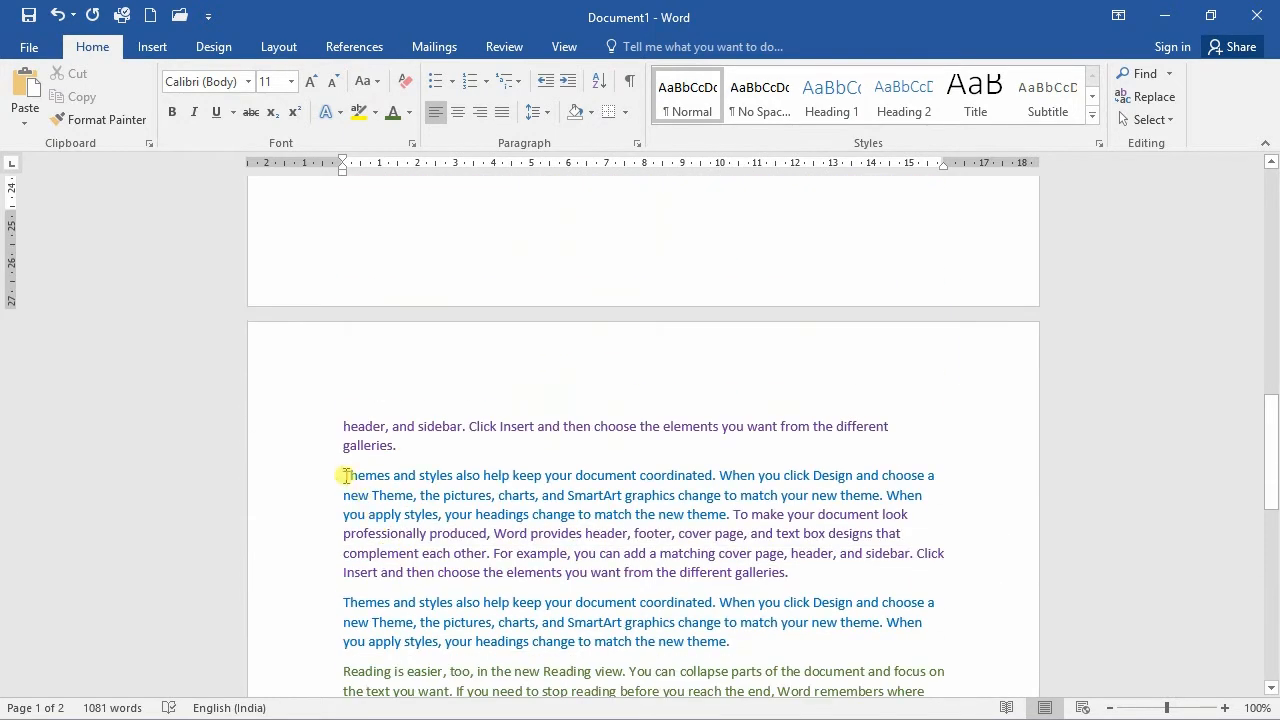
click(345, 475)
text(Heading 1)
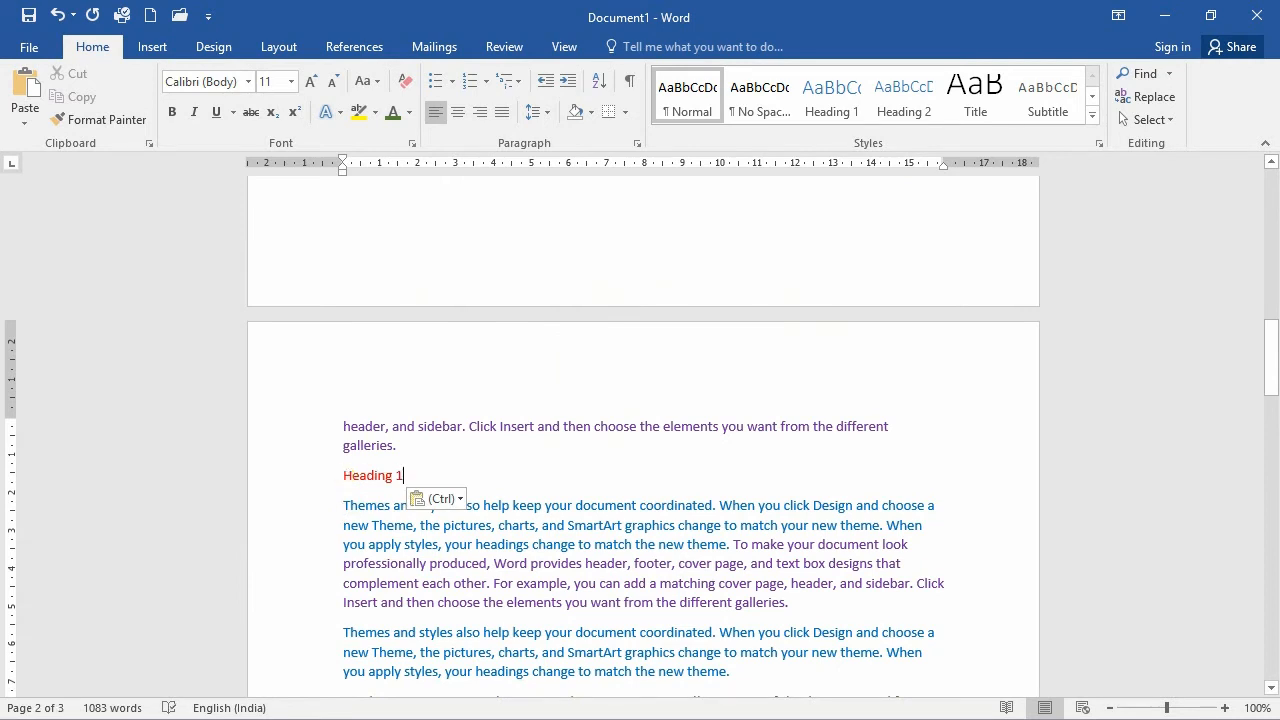
key(BackSpace)
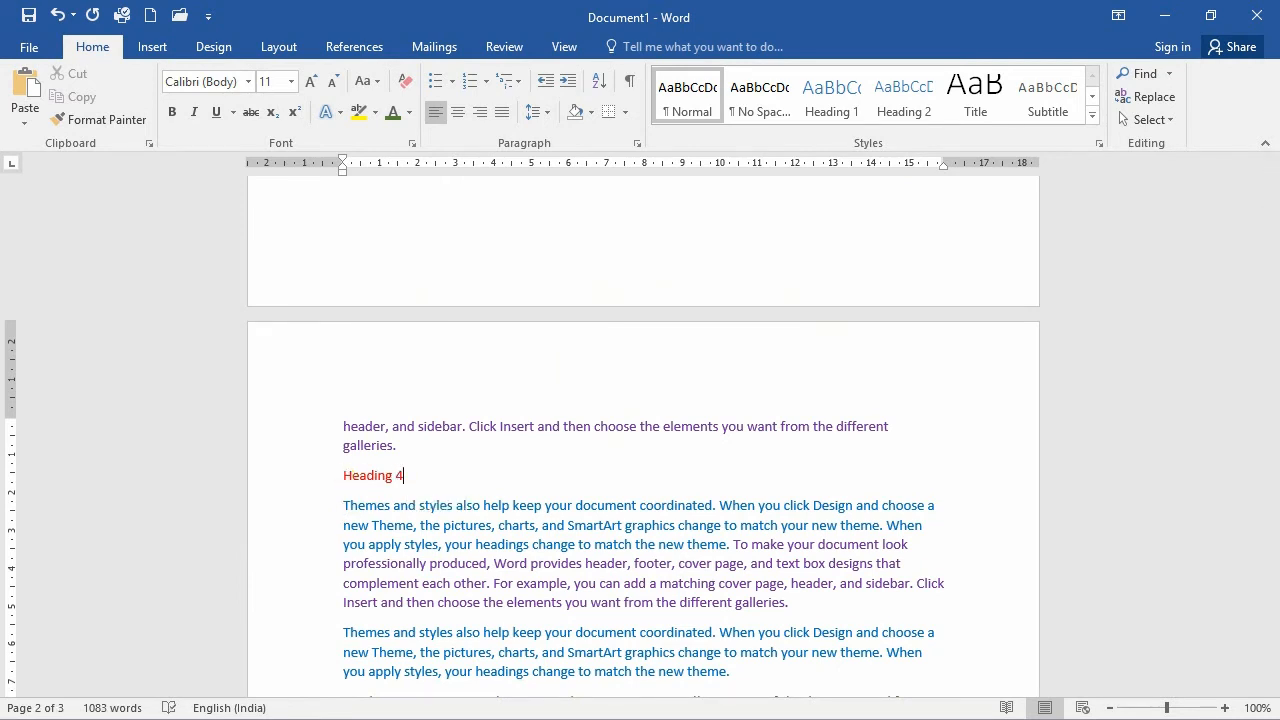
Step: Make the "Heading 1" line at the document's start bold and colour it standard purple
scroll(550, 410, up, 15)
scroll(567, 417, up, 2)
drag(422, 298, 335, 290)
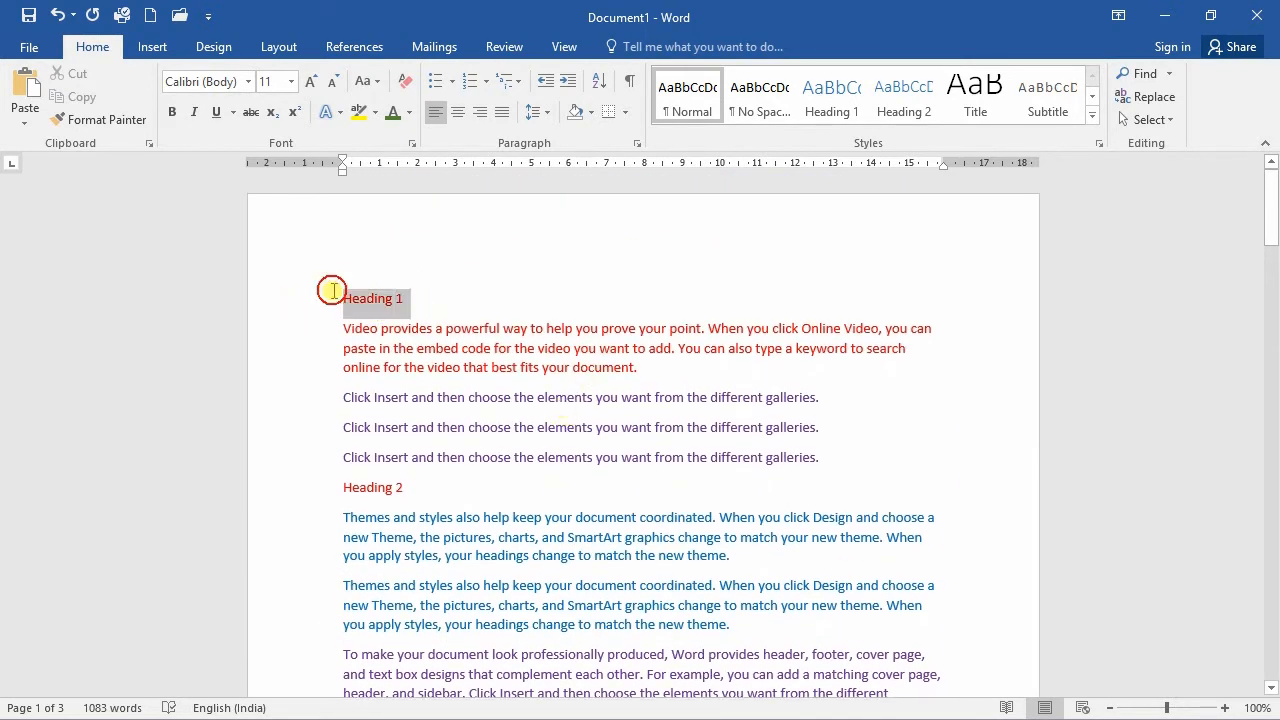
click(173, 113)
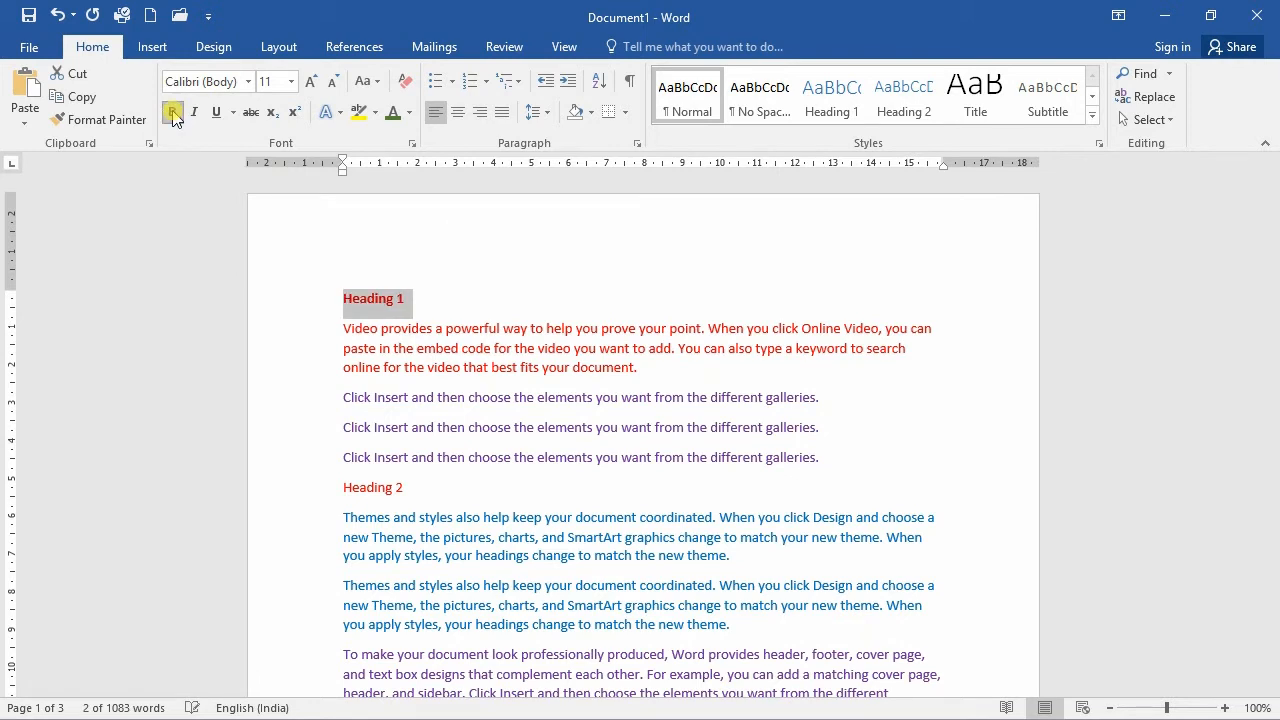
click(409, 112)
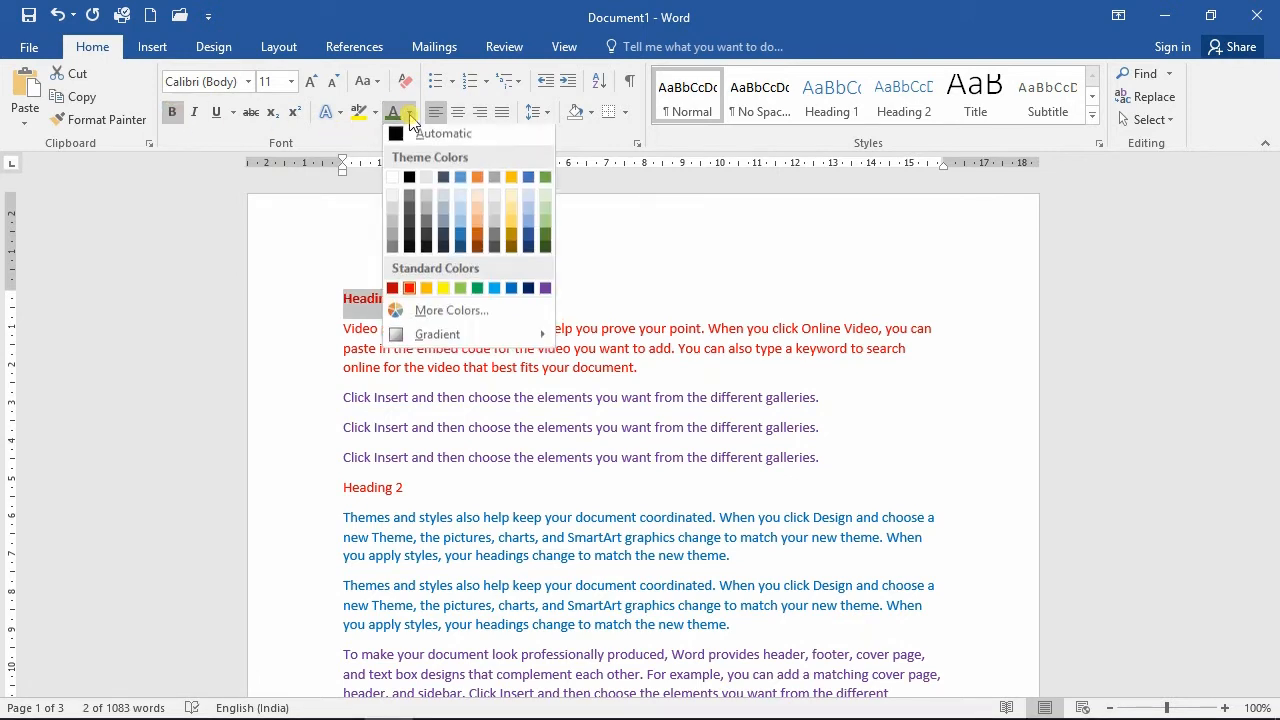
click(545, 293)
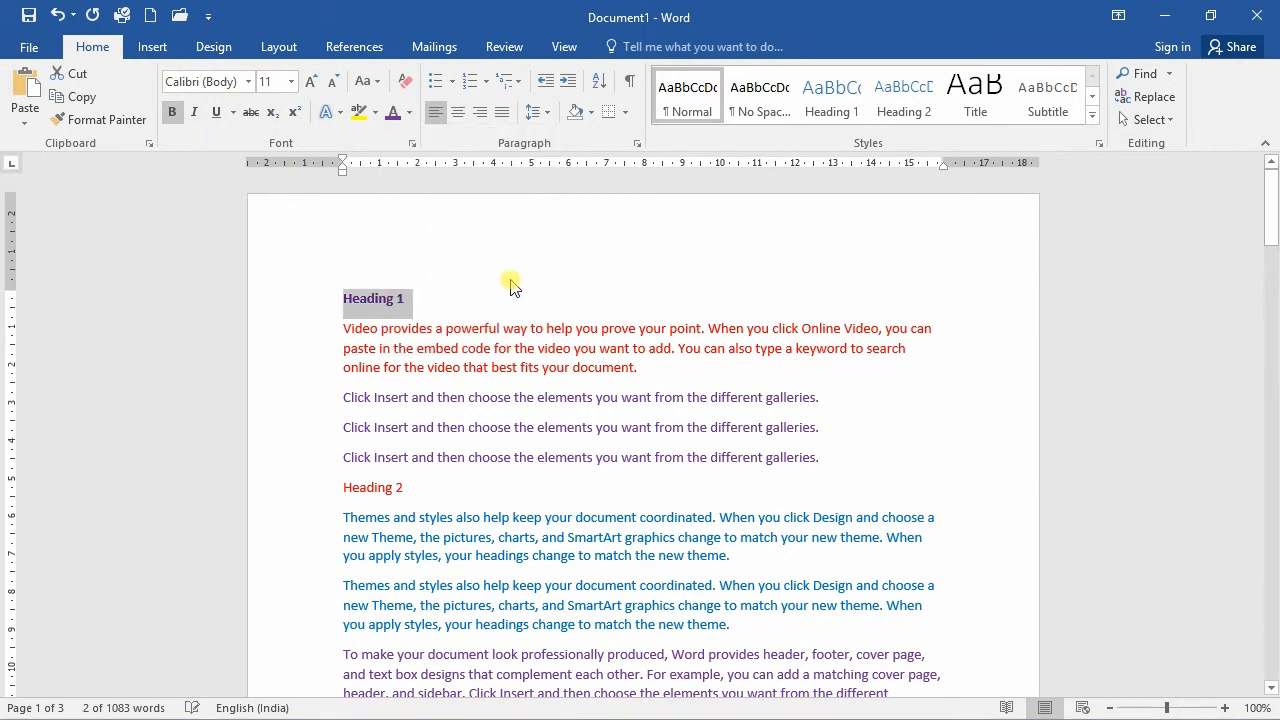
Step: Italicise and underline the "Heading 1" line and enlarge its font size to 20
click(196, 113)
click(216, 113)
click(310, 85)
click(310, 85)
click(310, 85)
click(310, 85)
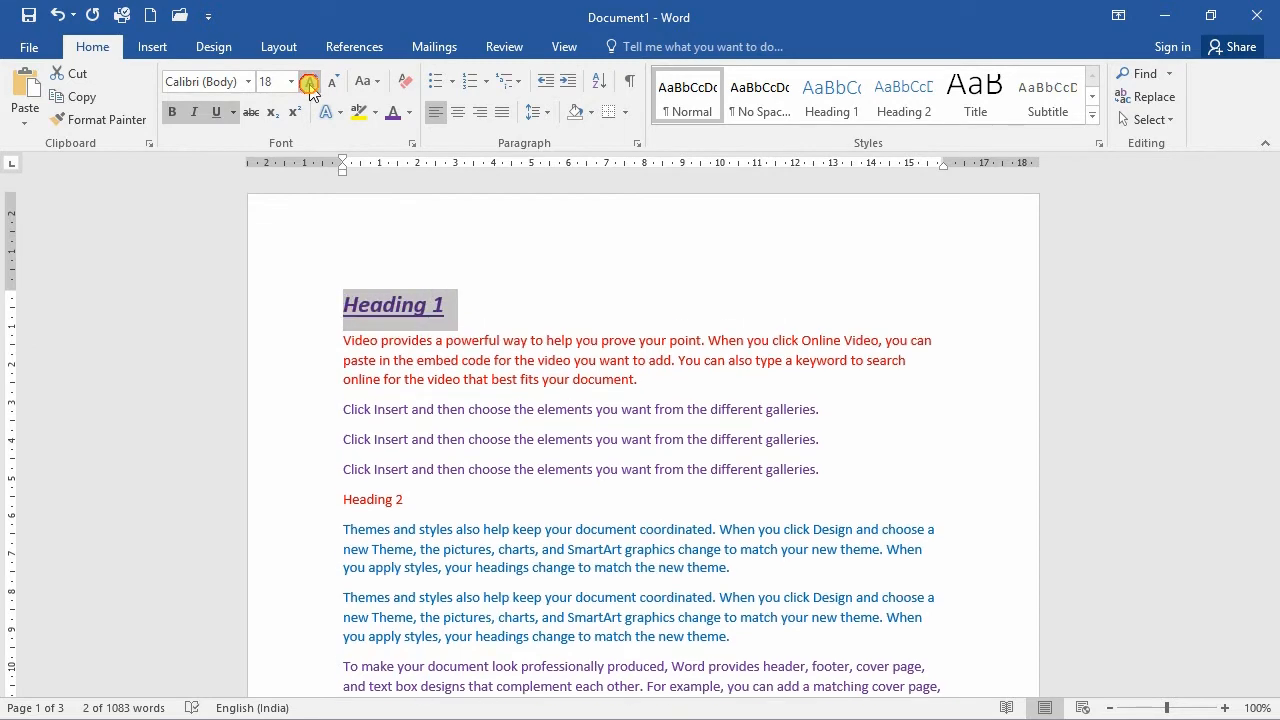
click(310, 85)
click(456, 322)
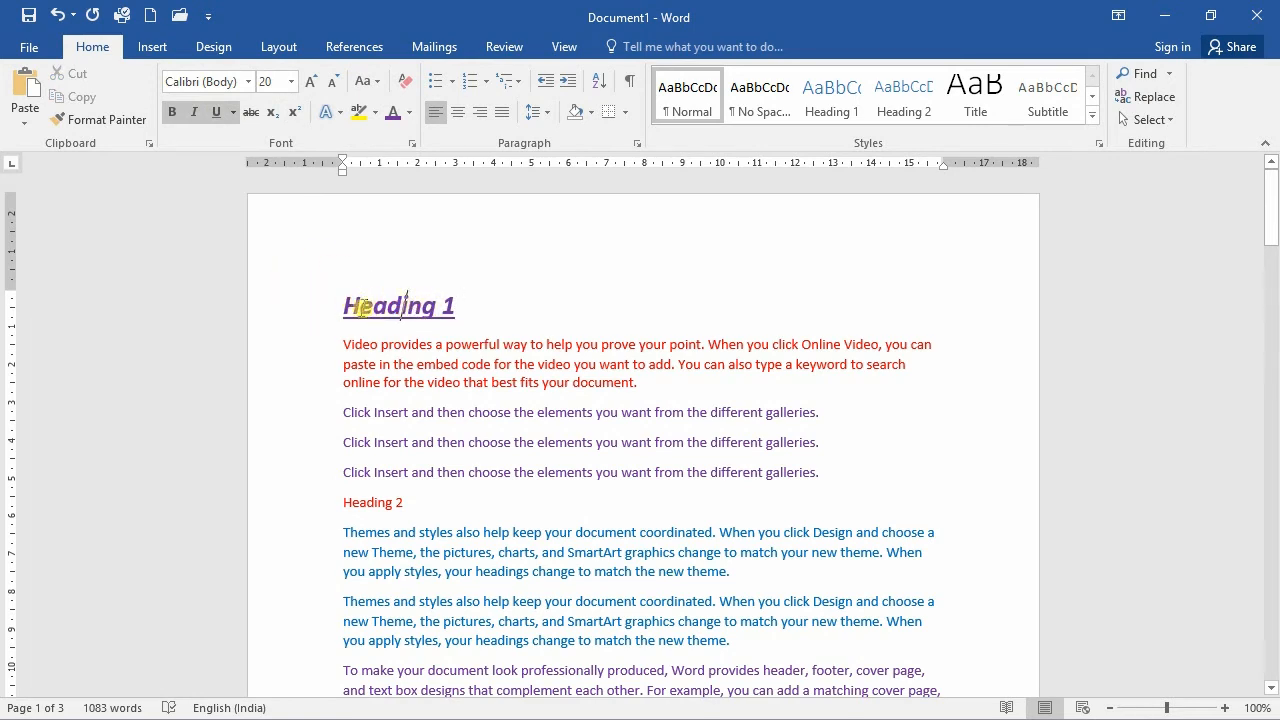
Step: Copy the formatting of "Heading 1" onto the "Heading 2" line with Format Painter
drag(409, 502, 331, 505)
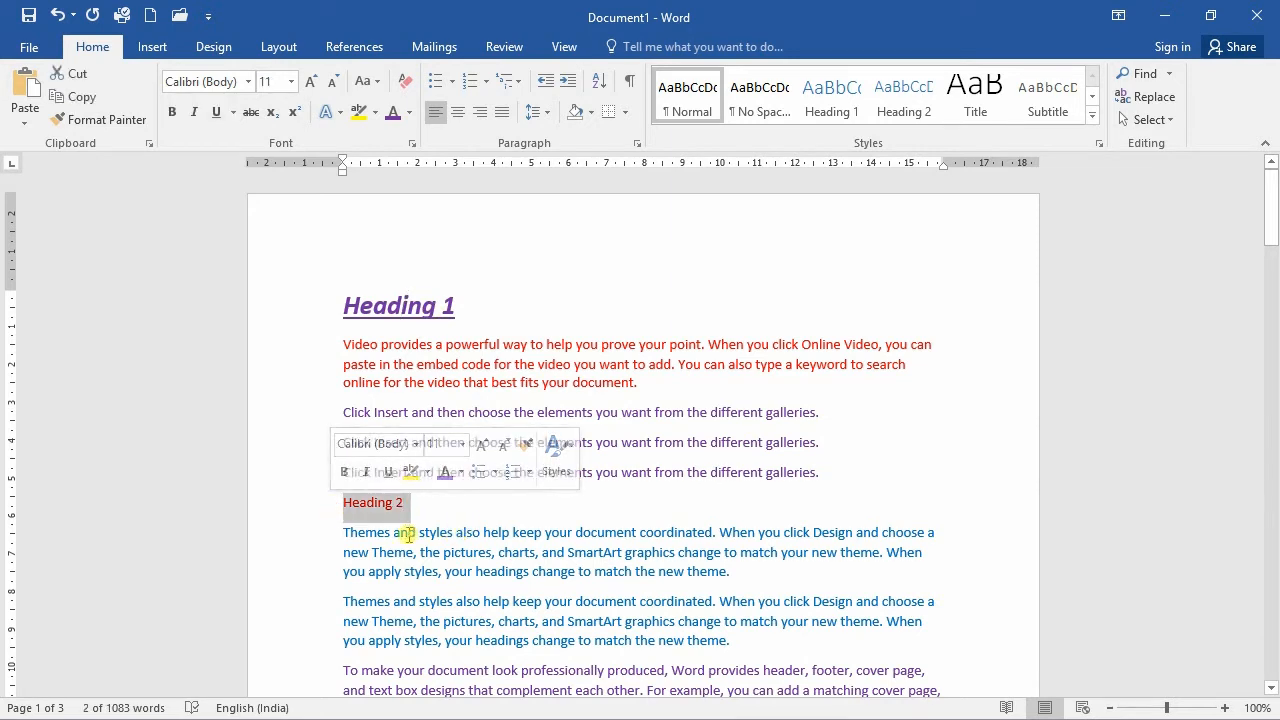
click(477, 578)
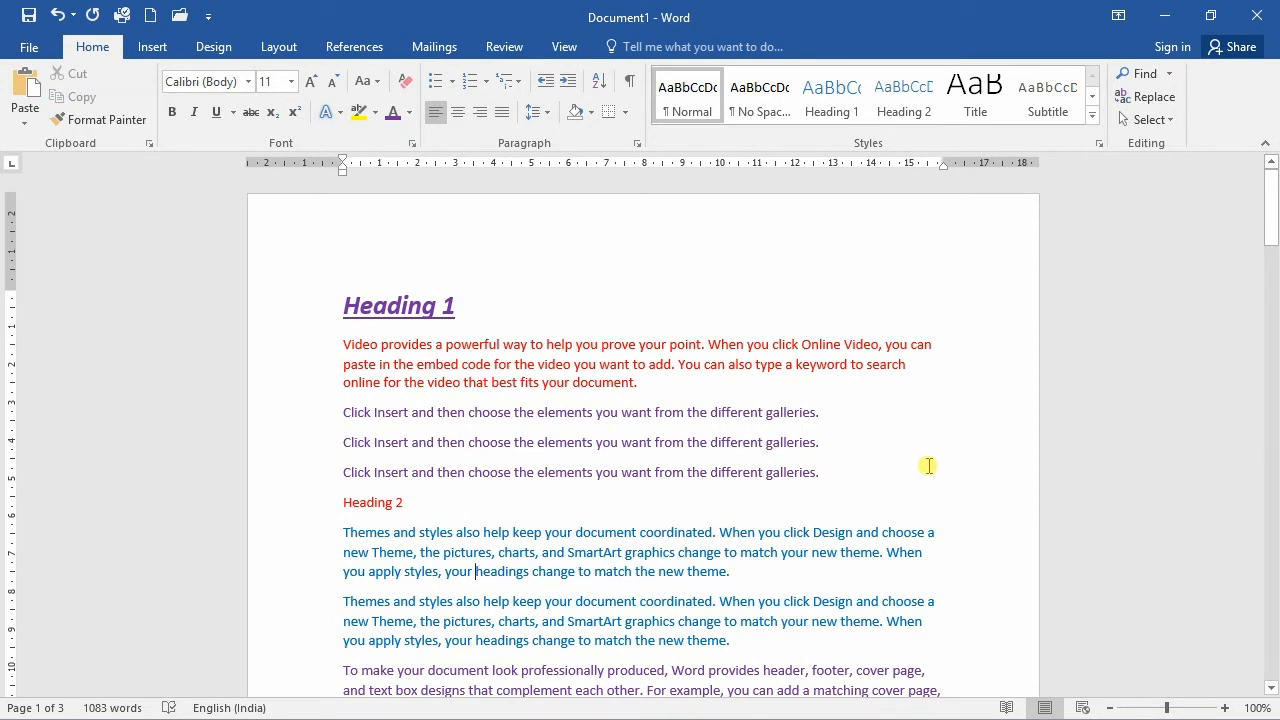
double_click(378, 305)
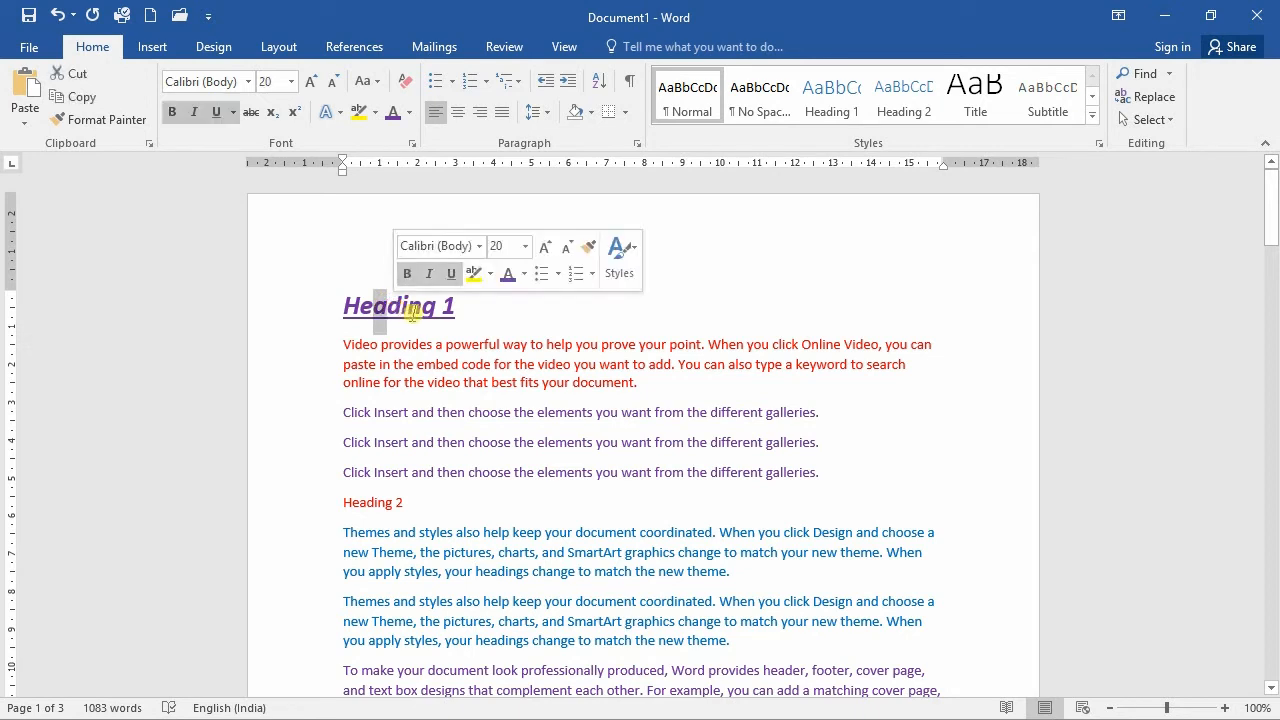
click(406, 306)
click(395, 308)
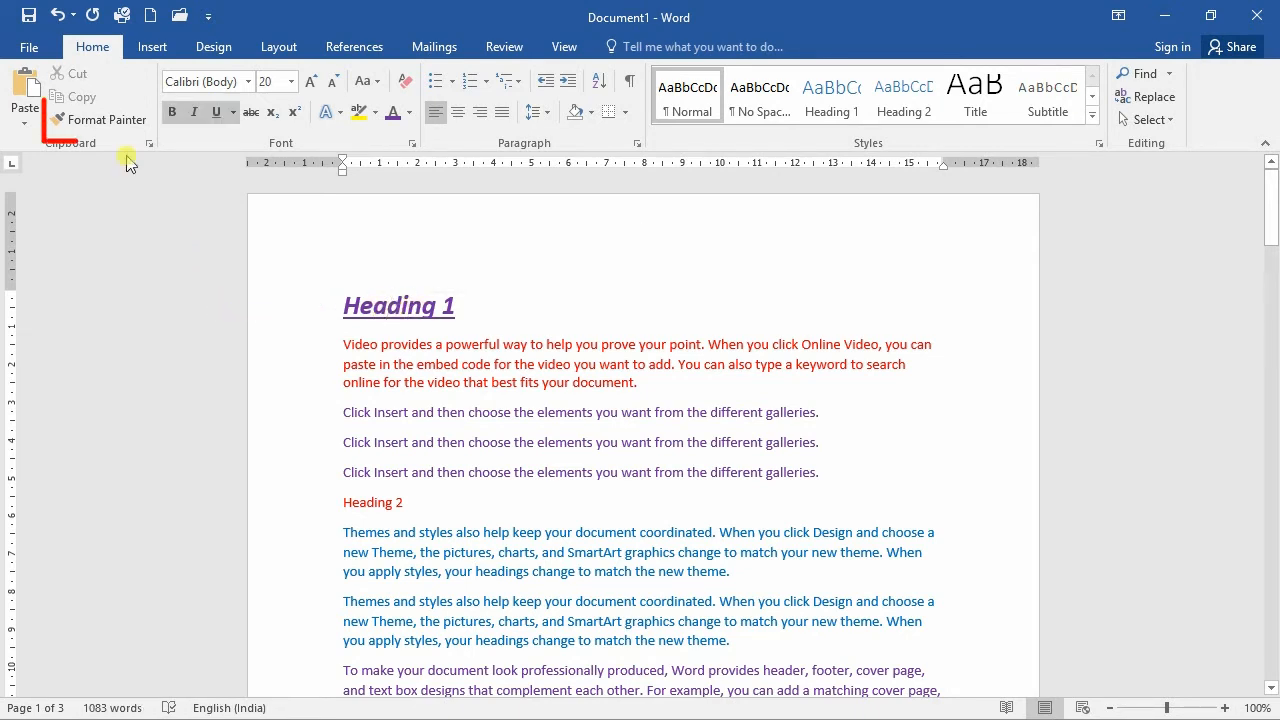
click(110, 122)
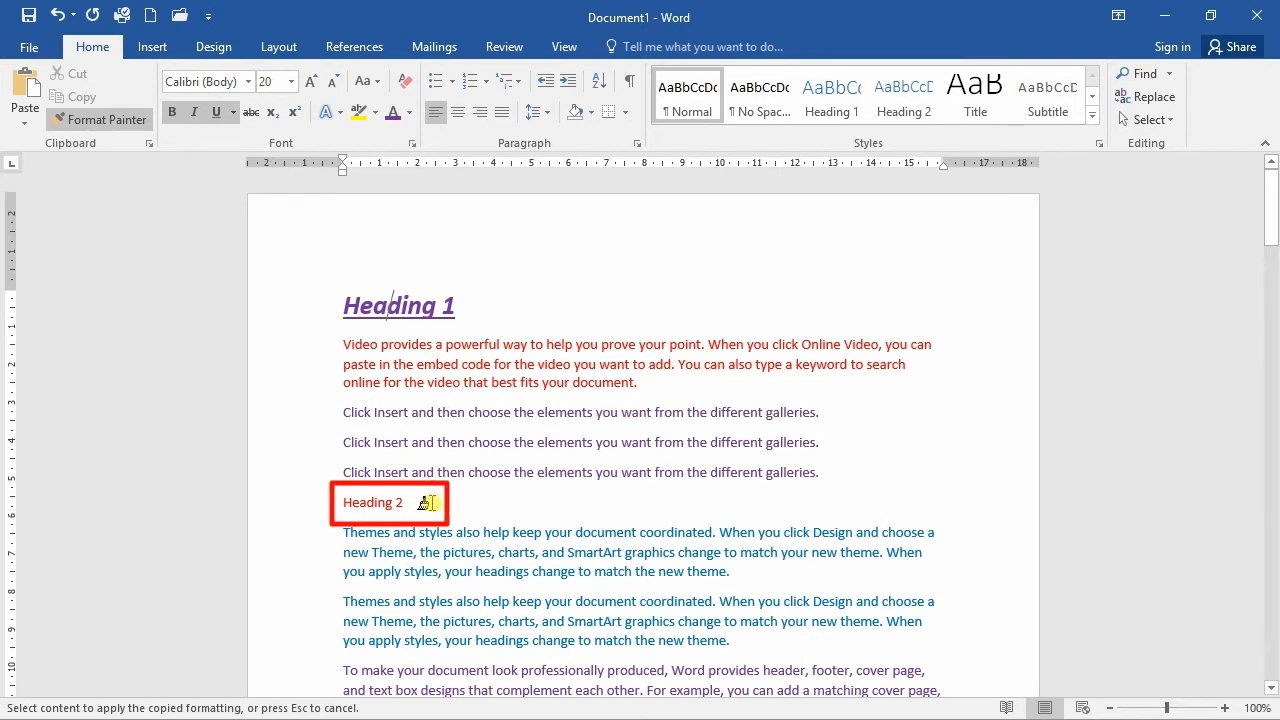
drag(426, 502, 334, 504)
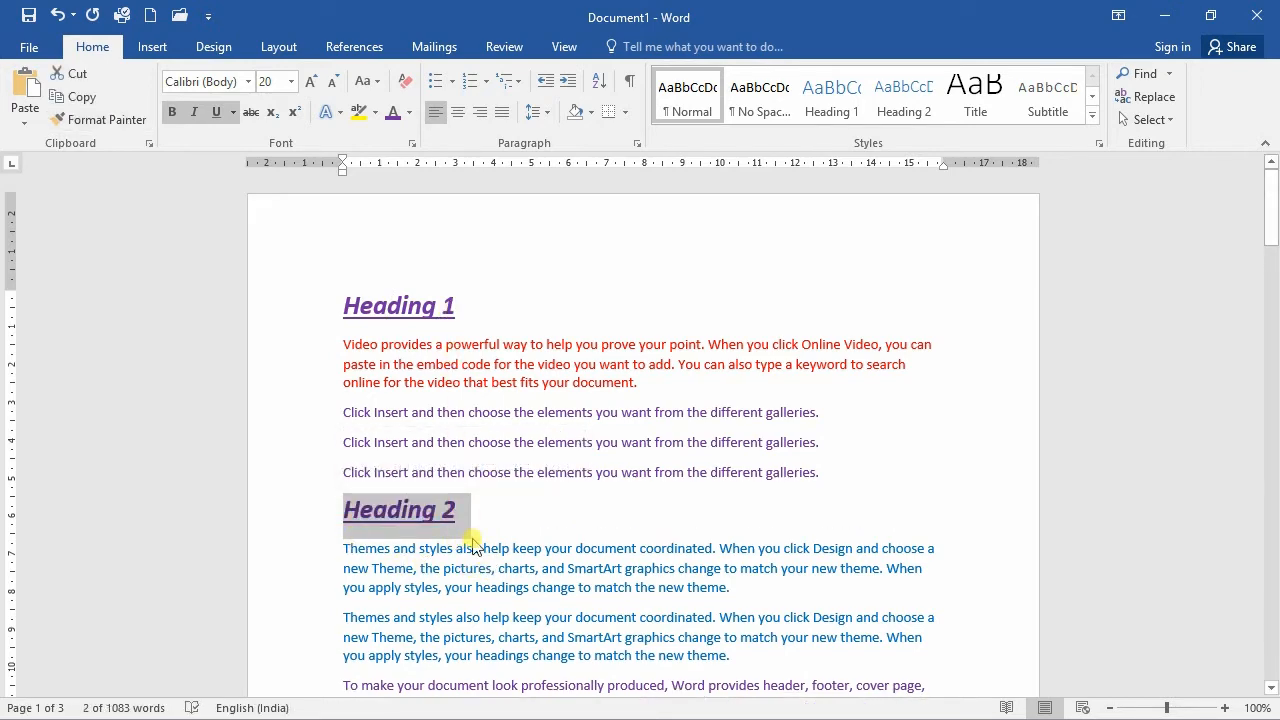
Step: Copy the formatting of "Heading 2" onto the "Heading 3" line with Format Painter
scroll(474, 545, down, 4)
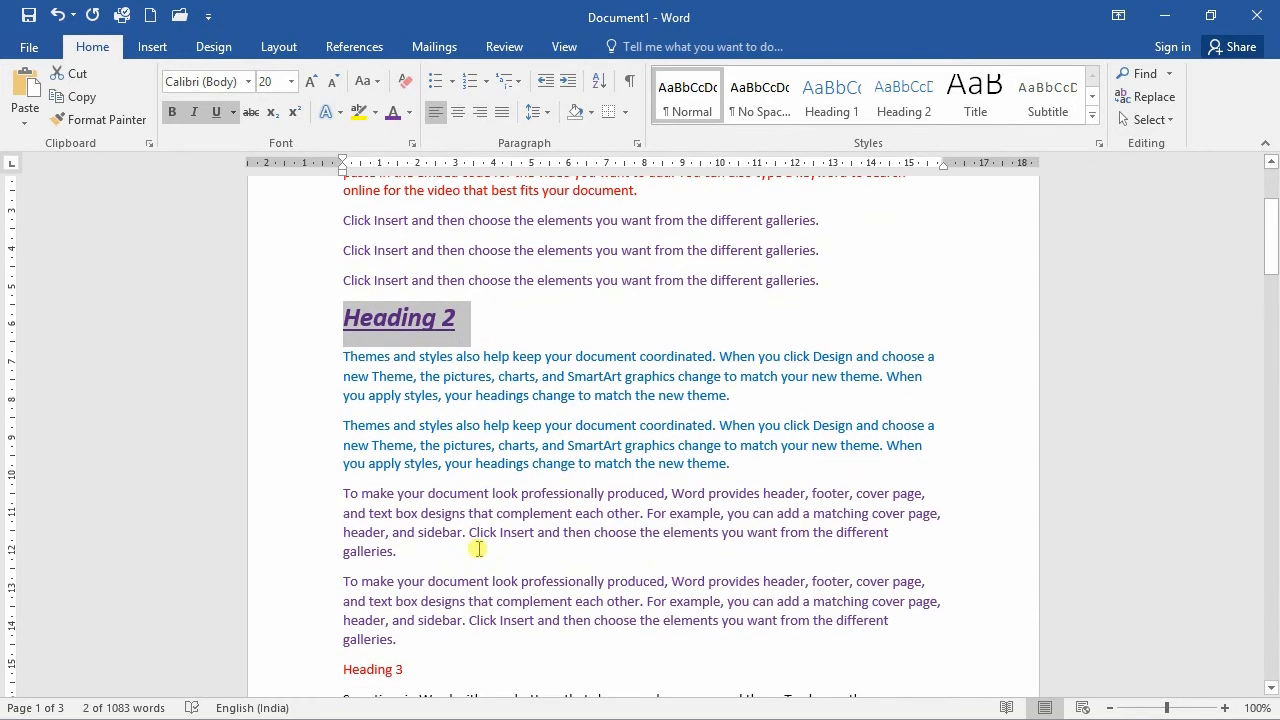
click(106, 120)
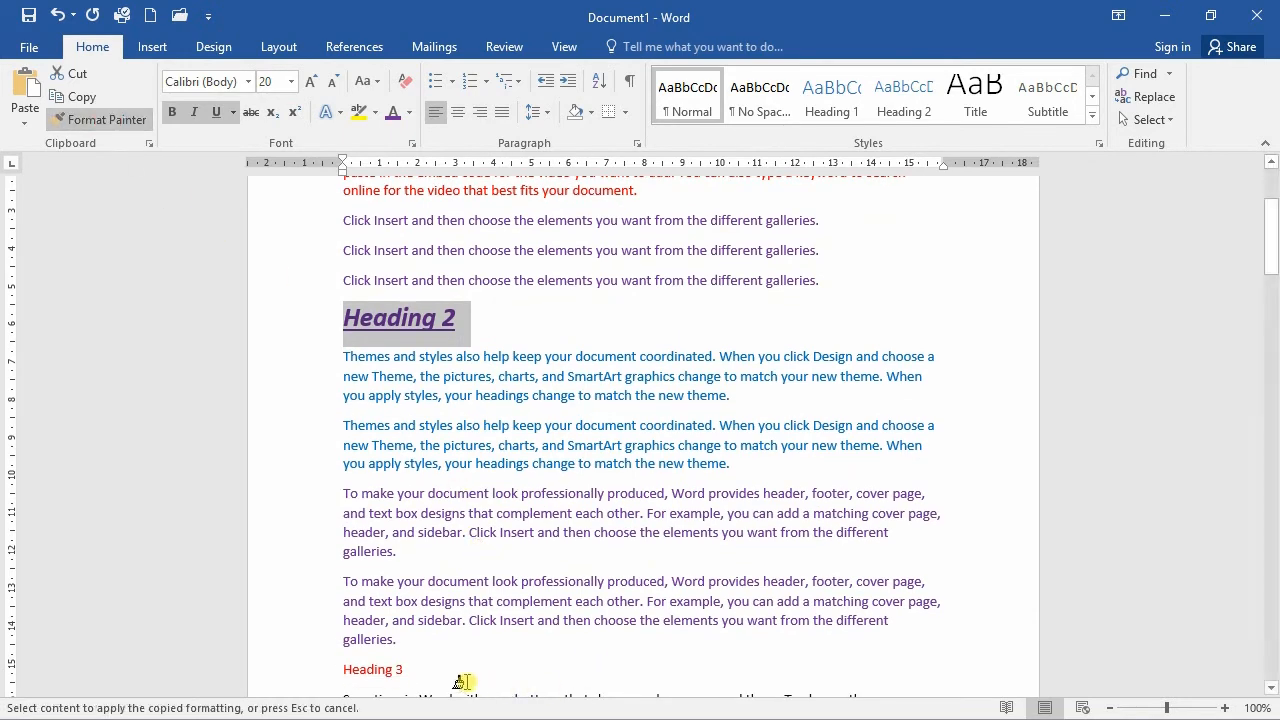
drag(412, 672, 343, 669)
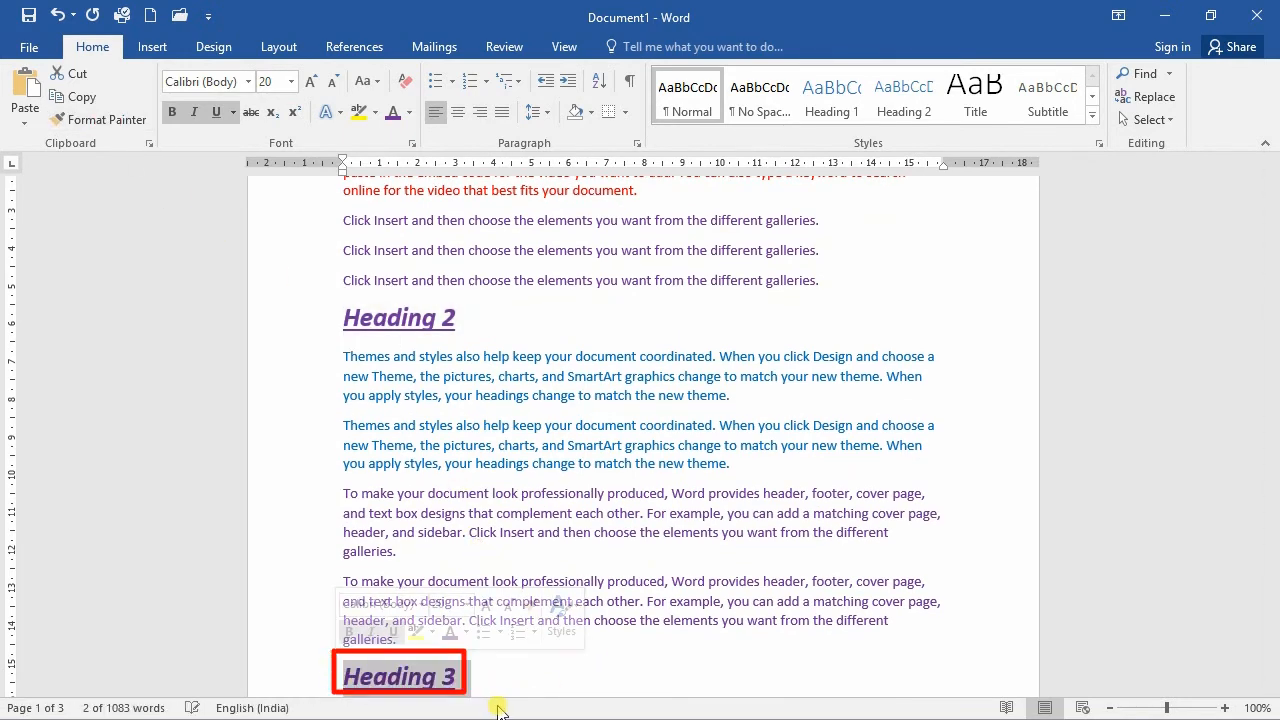
Step: Copy the formatting of "Heading 3" onto the "Heading 4" line on the second page with Format Painter
scroll(680, 571, down, 5)
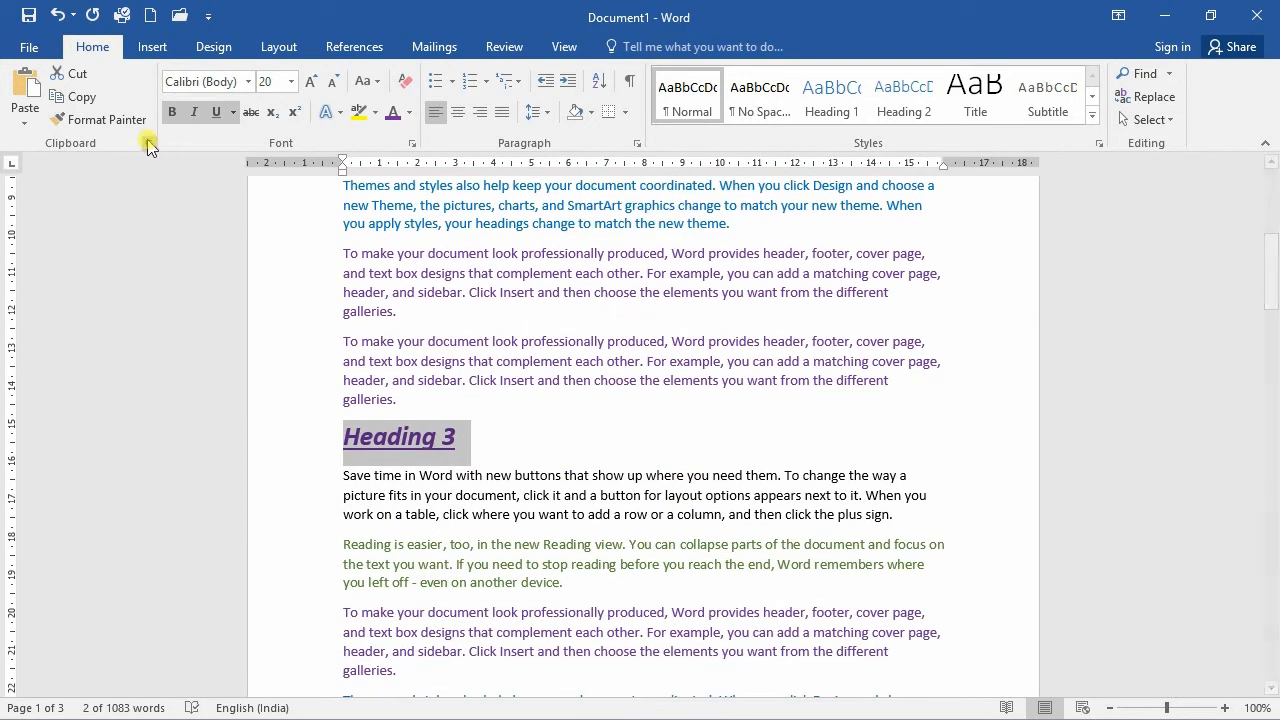
click(106, 120)
scroll(514, 529, down, 8)
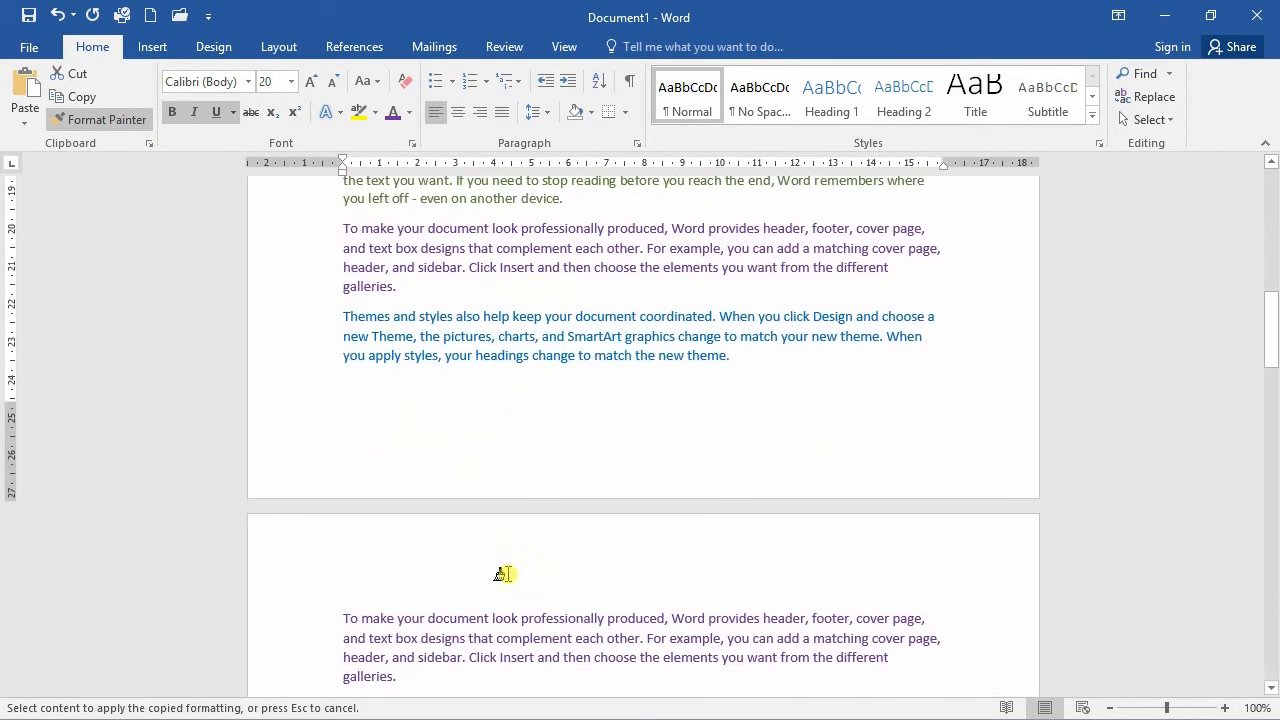
scroll(511, 571, down, 2)
drag(414, 606, 347, 608)
click(686, 522)
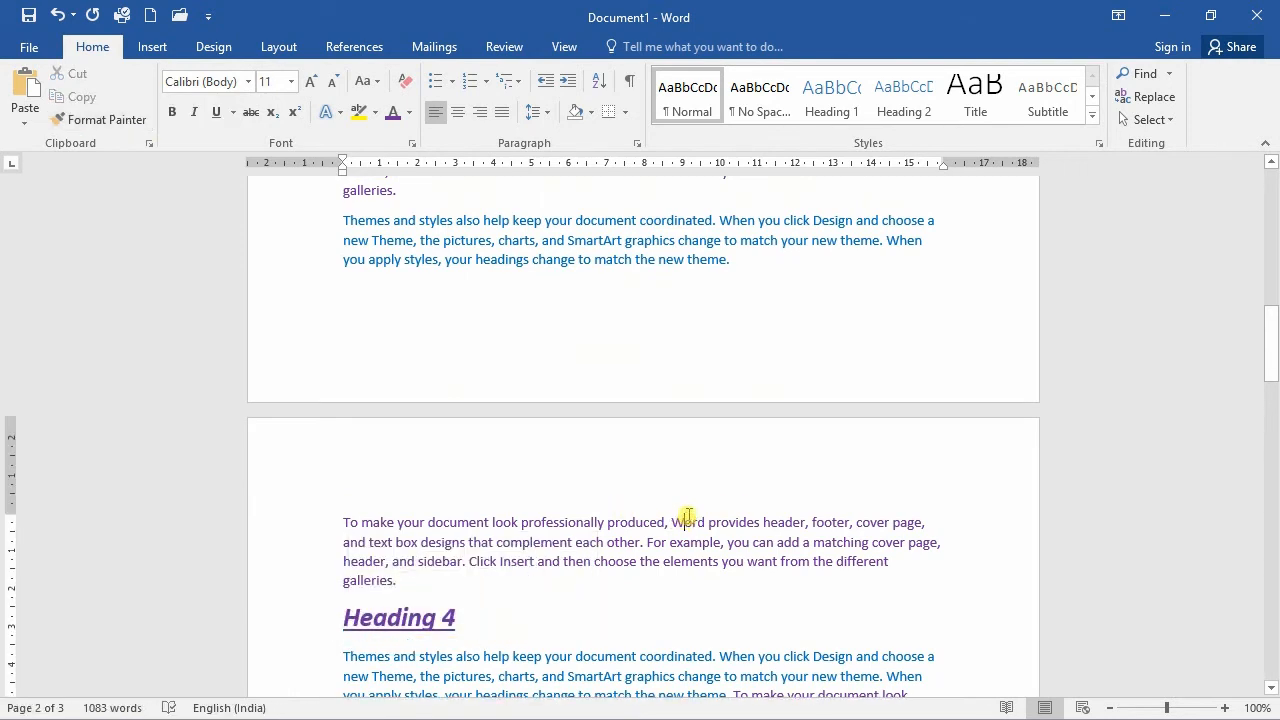
Step: Undo the three Format Painter applications on the "Heading 2", "Heading 3" and "Heading 4" lines
key(ctrl+z)
key(ctrl+z)
key(ctrl+z)
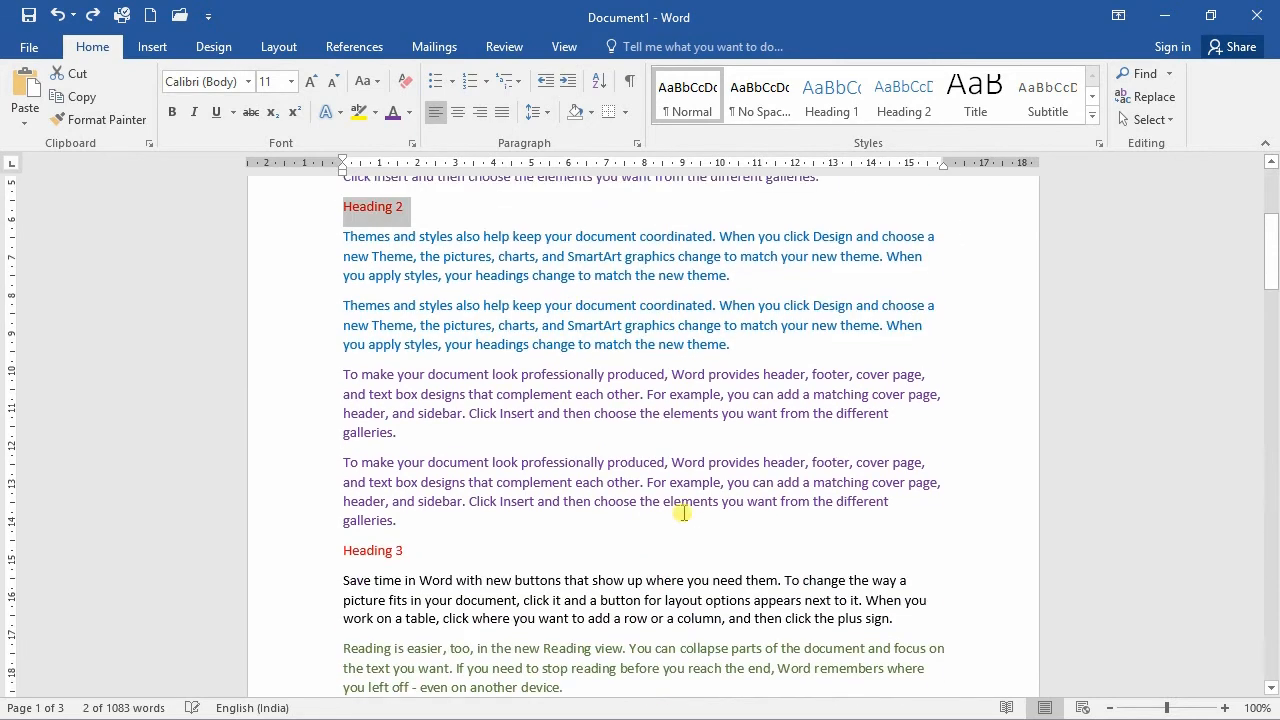
Step: Pick up the formatting of "Heading 1" with Format Painter locked for repeated use and apply it to the "Heading 2" line
scroll(683, 513, up, 6)
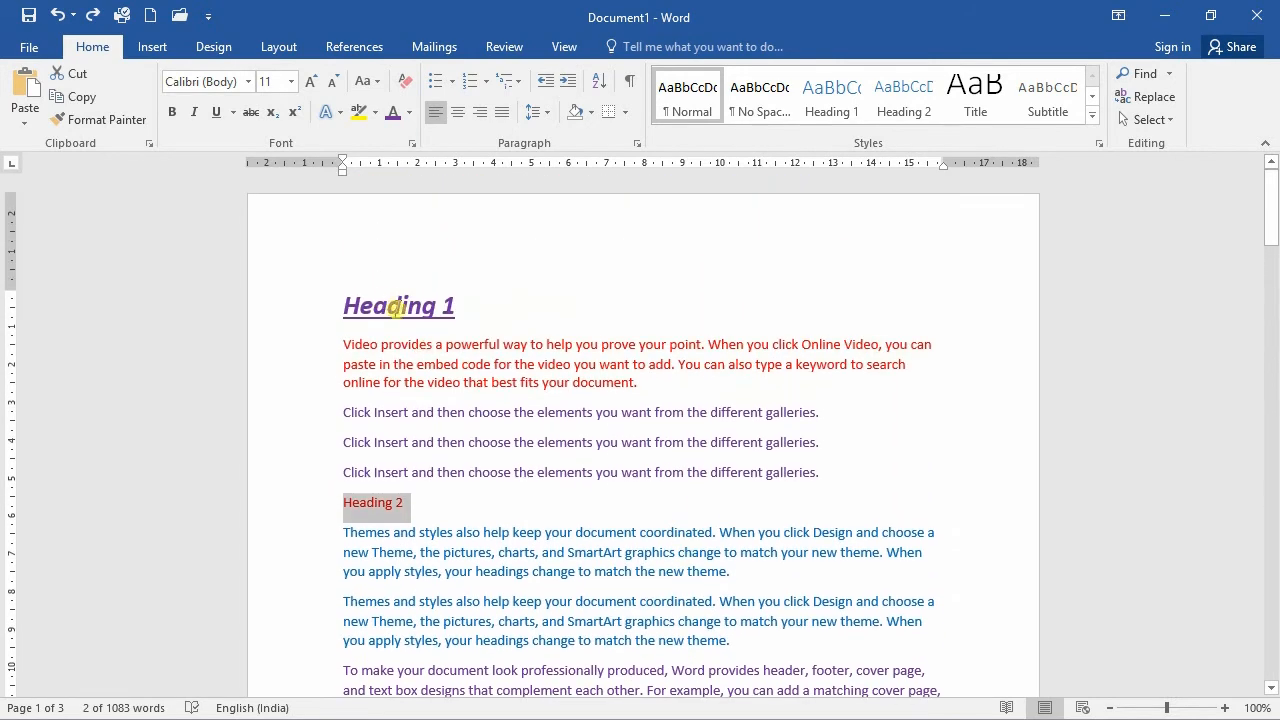
click(392, 306)
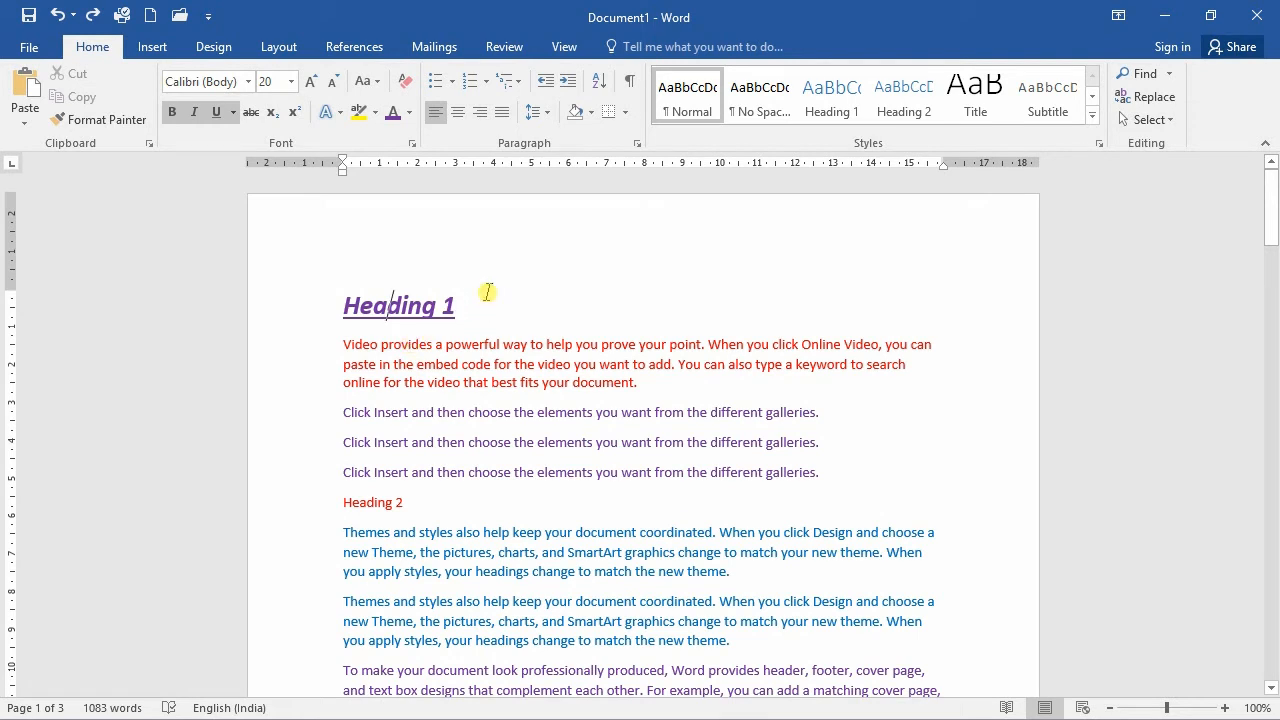
click(101, 120)
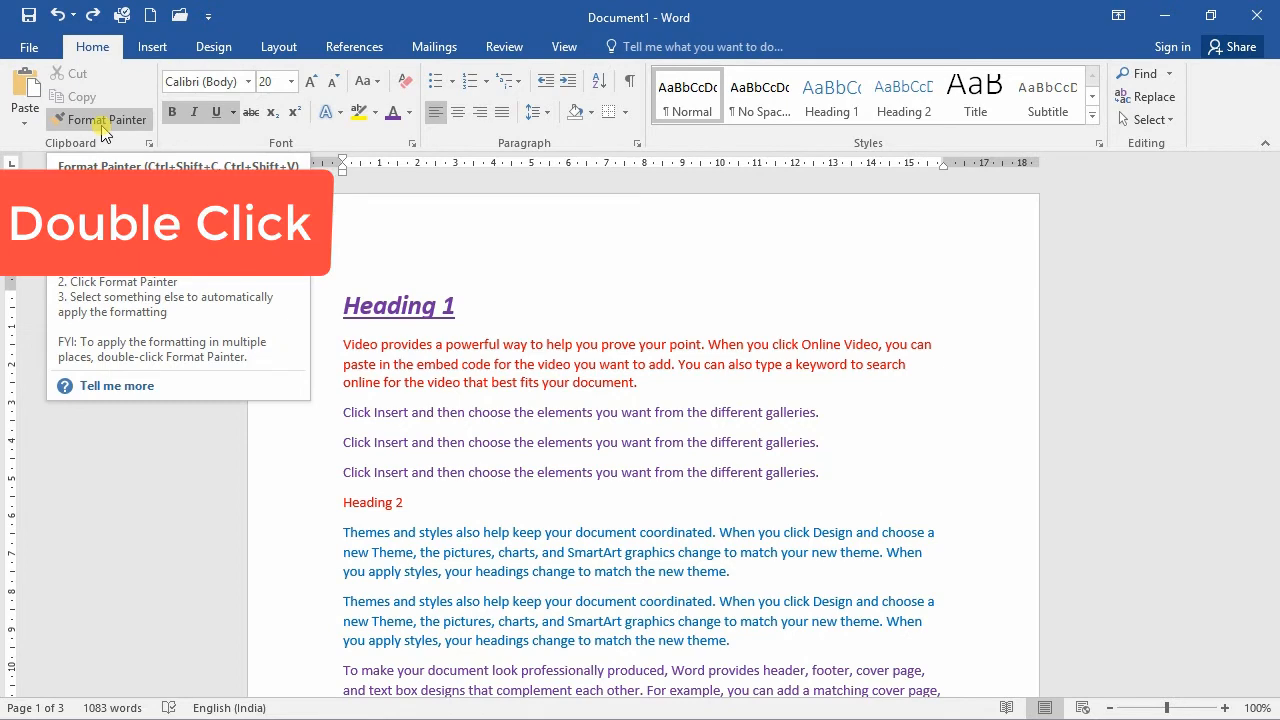
double_click(101, 120)
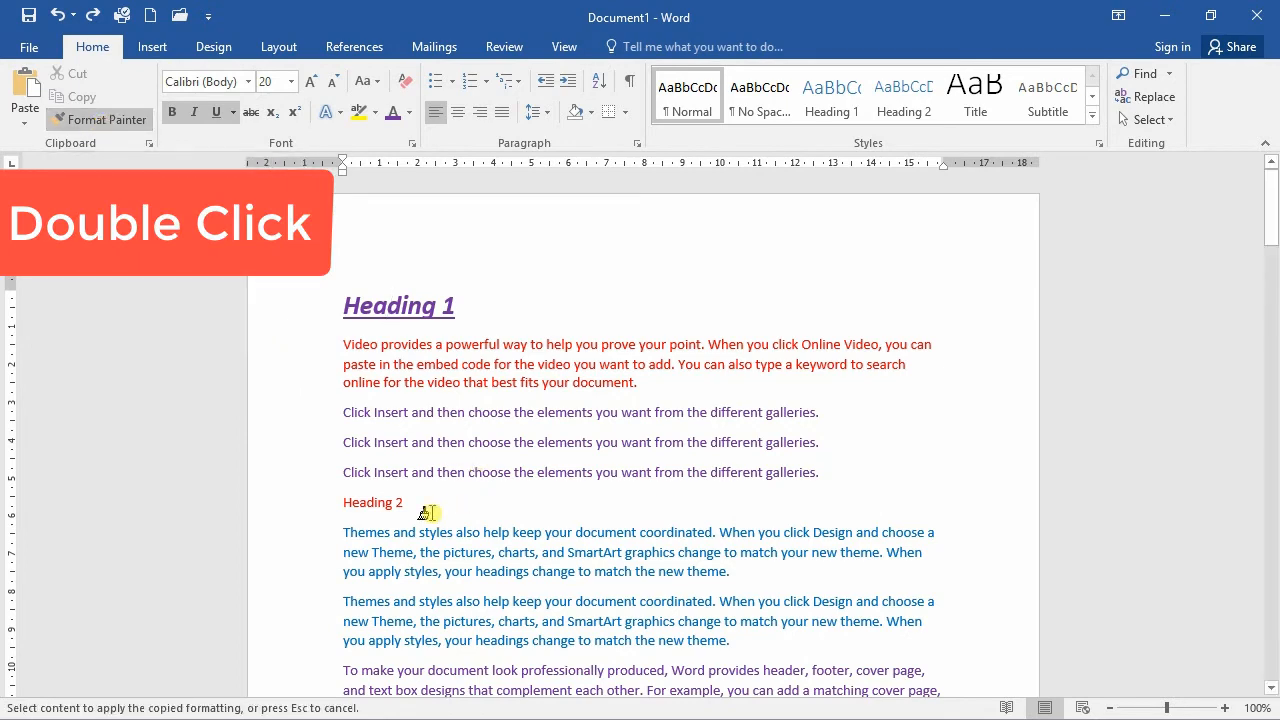
mouse_move(418, 503)
mouse_down()
mouse_move(345, 505)
mouse_move(360, 522)
mouse_move(346, 524)
mouse_up()
Step: Apply the picked-up heading formatting to the "Heading 3" and "Heading 4" lines with the still active Format Painter
scroll(510, 563, down, 3)
scroll(508, 563, down, 4)
scroll(510, 563, down, 4)
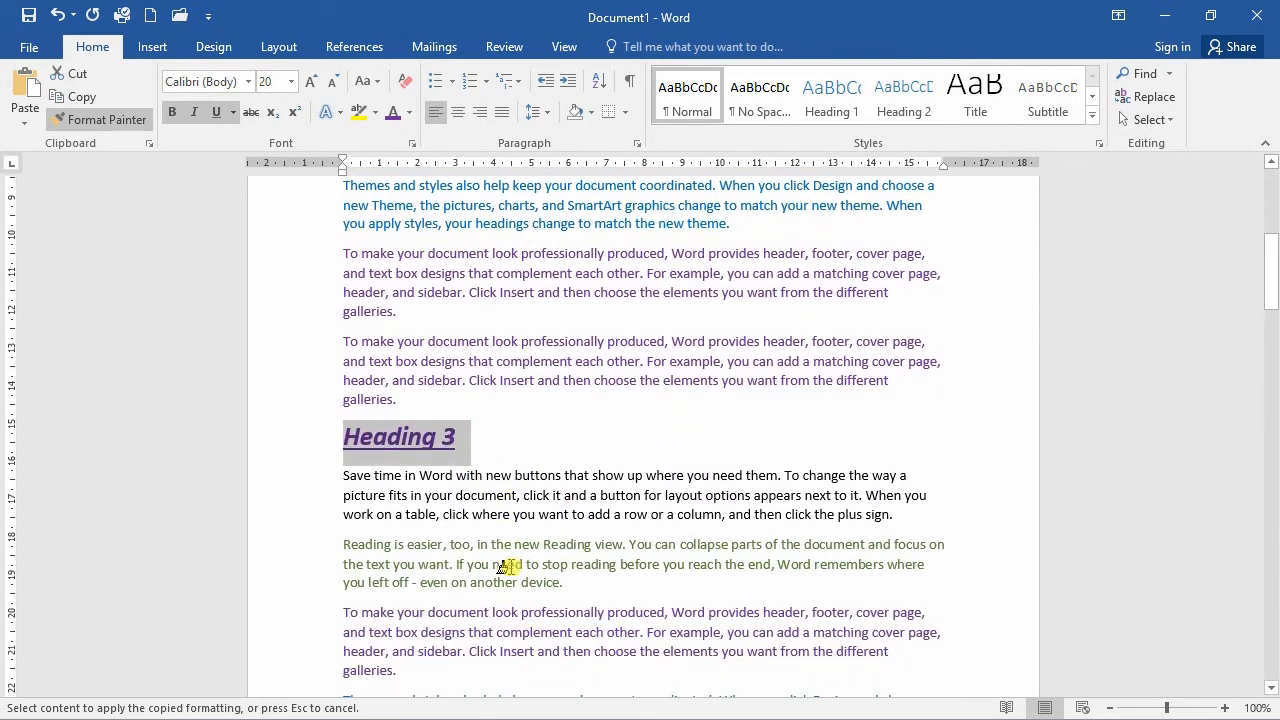
scroll(508, 564, down, 7)
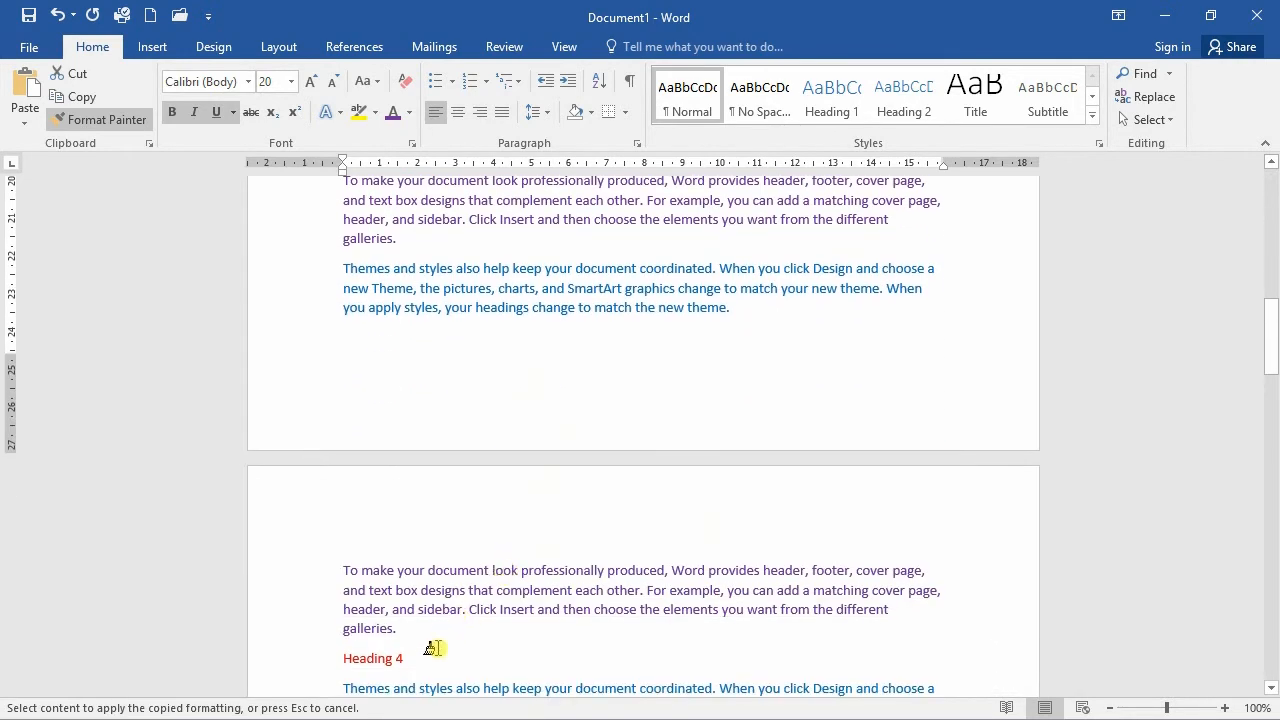
drag(427, 662, 345, 663)
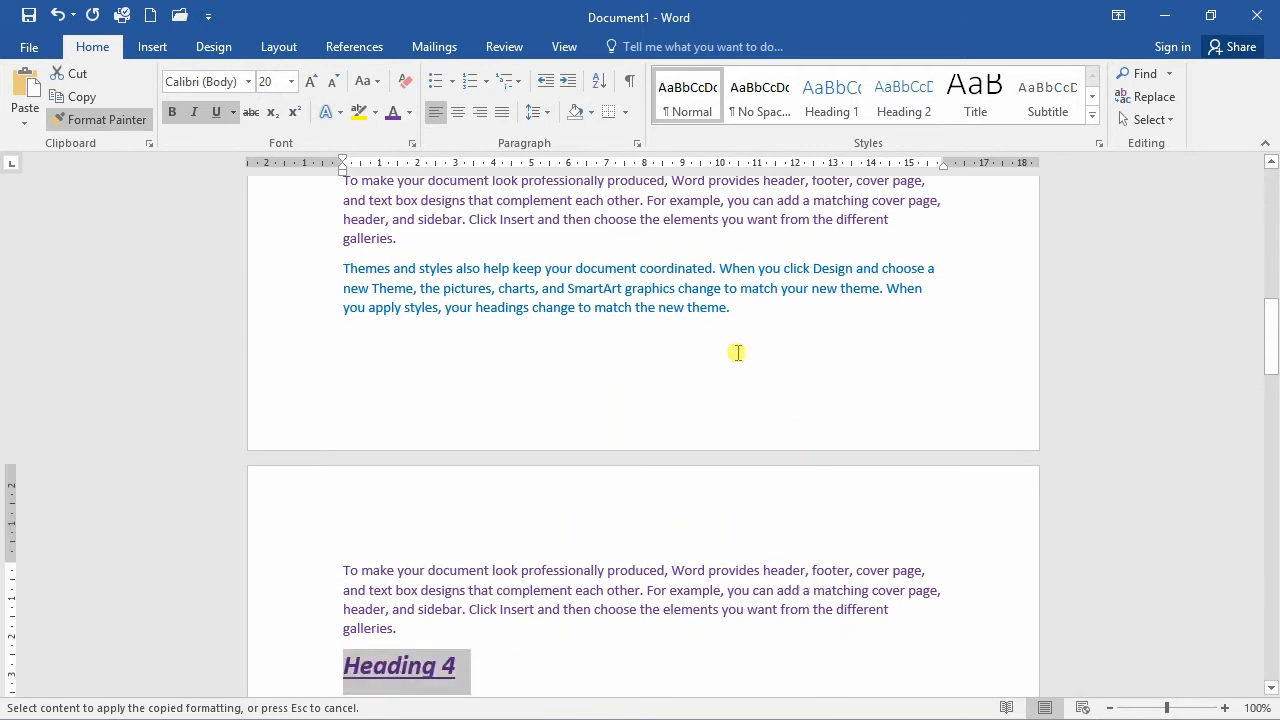
Step: Apply the heading formatting to "SmartArt graphics change to match" in the first page's last blue paragraph and leave Format Painter
drag(778, 288, 597, 285)
scroll(671, 509, down, 3)
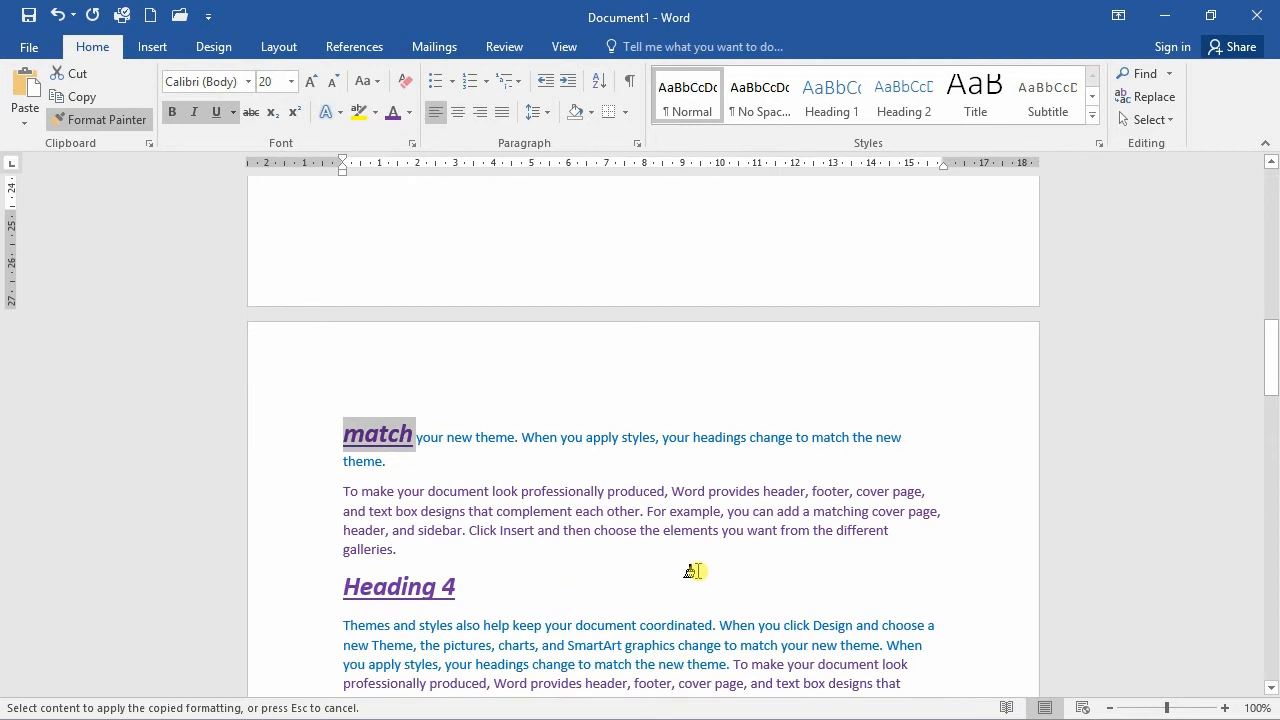
scroll(740, 594, up, 3)
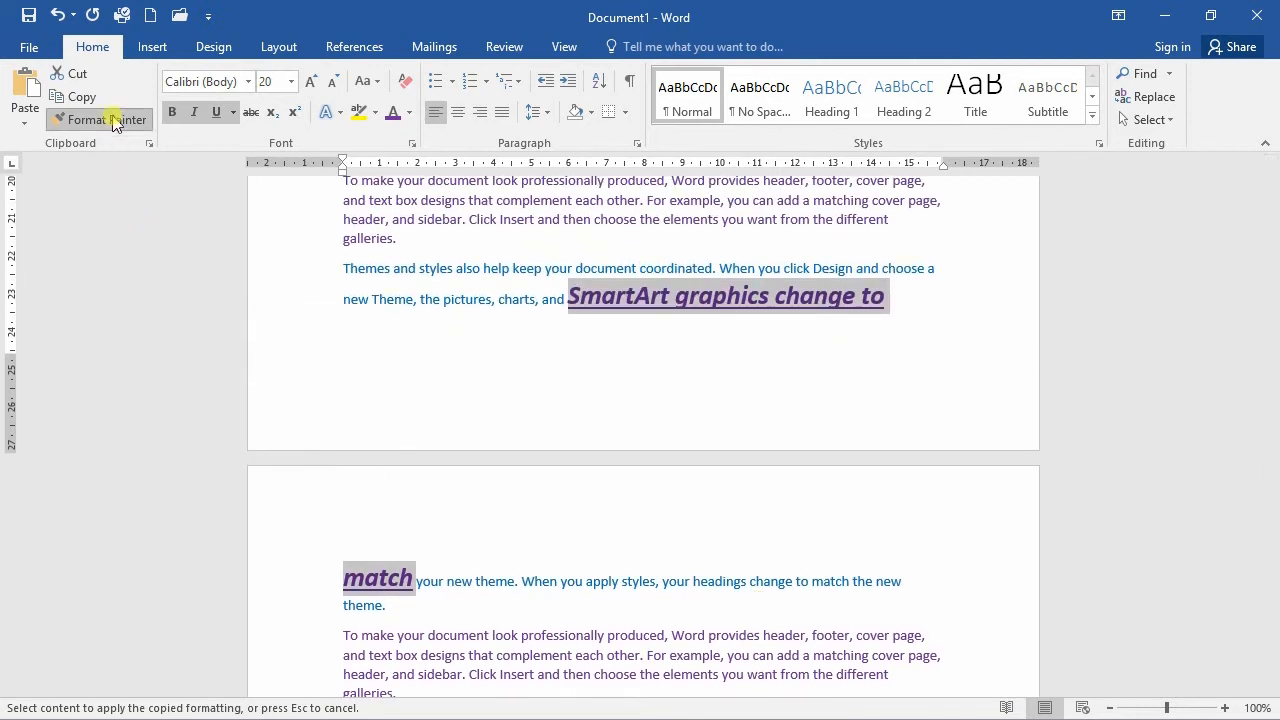
key(Escape)
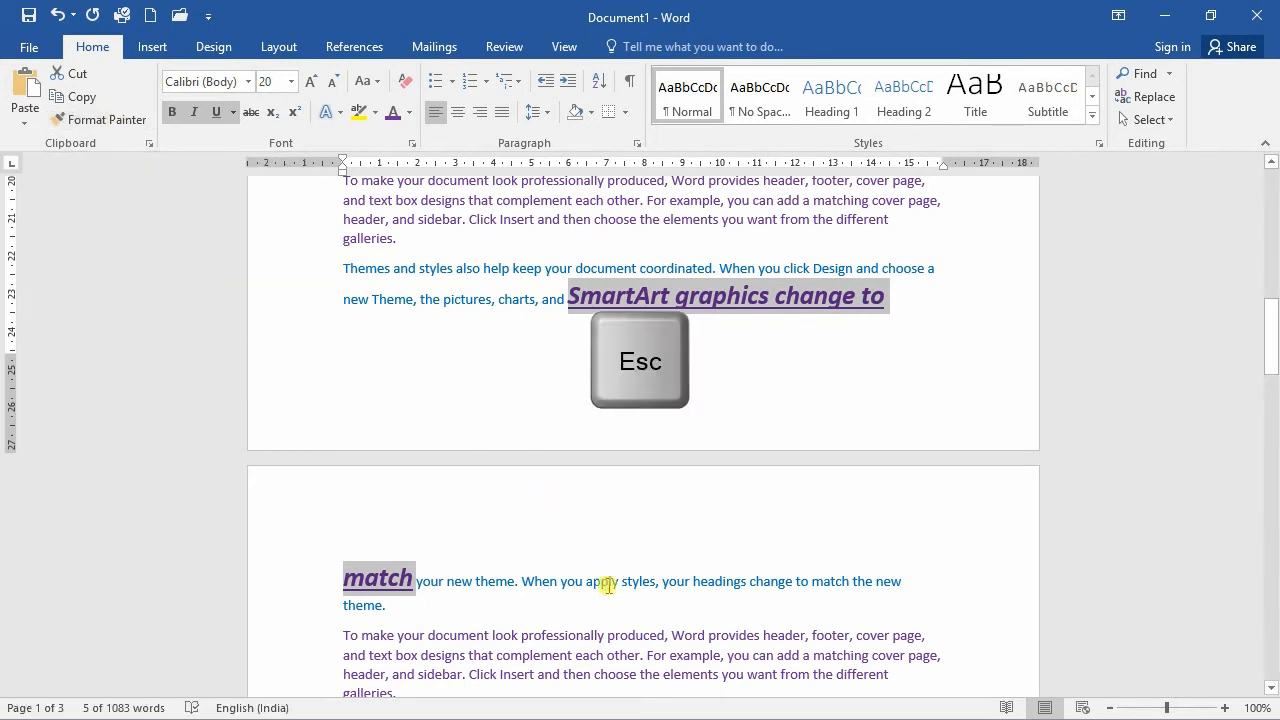
Step: Restore the enlarged "SmartArt graphics change to match" text by copying the blue body formatting from the same paragraph with Format Painter
click(652, 297)
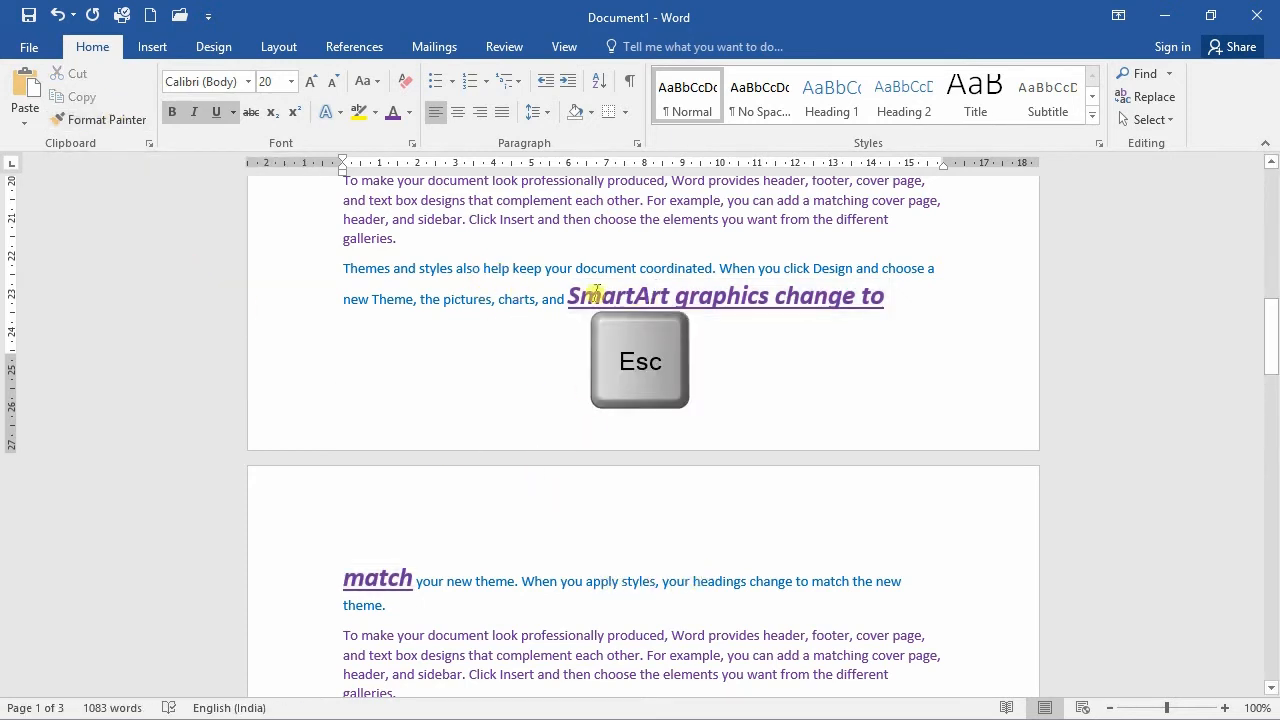
click(514, 299)
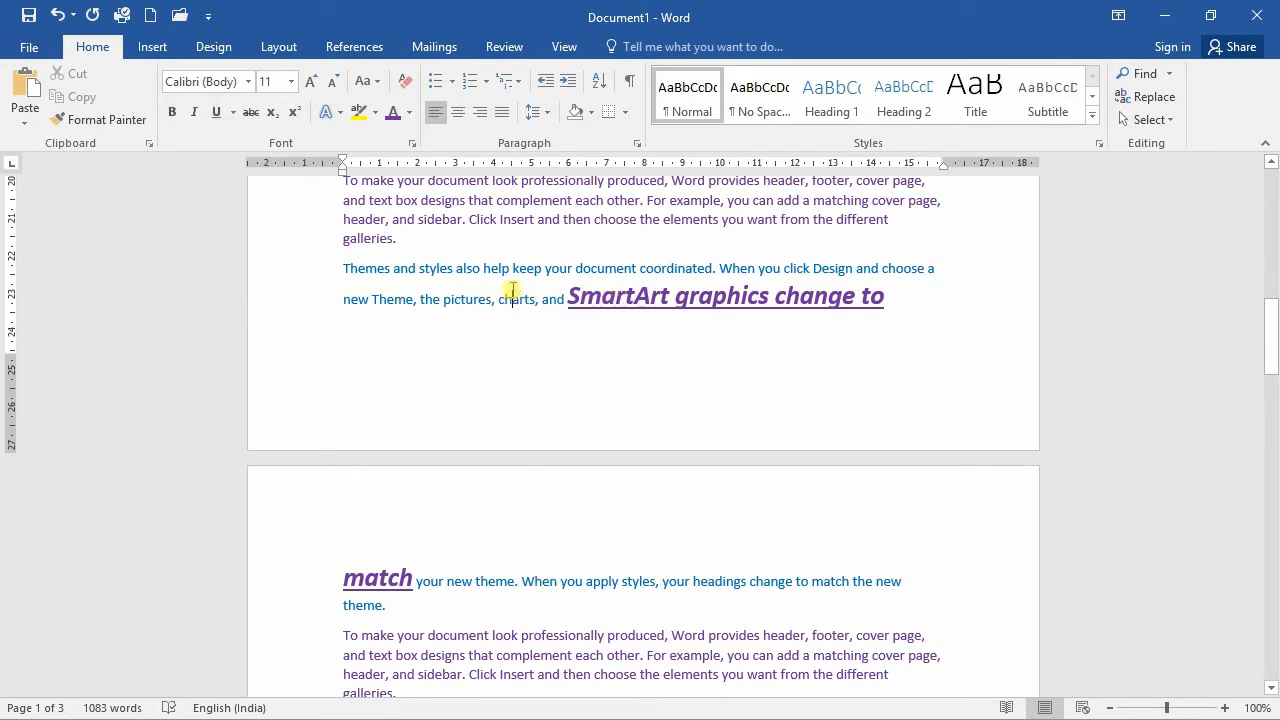
click(90, 120)
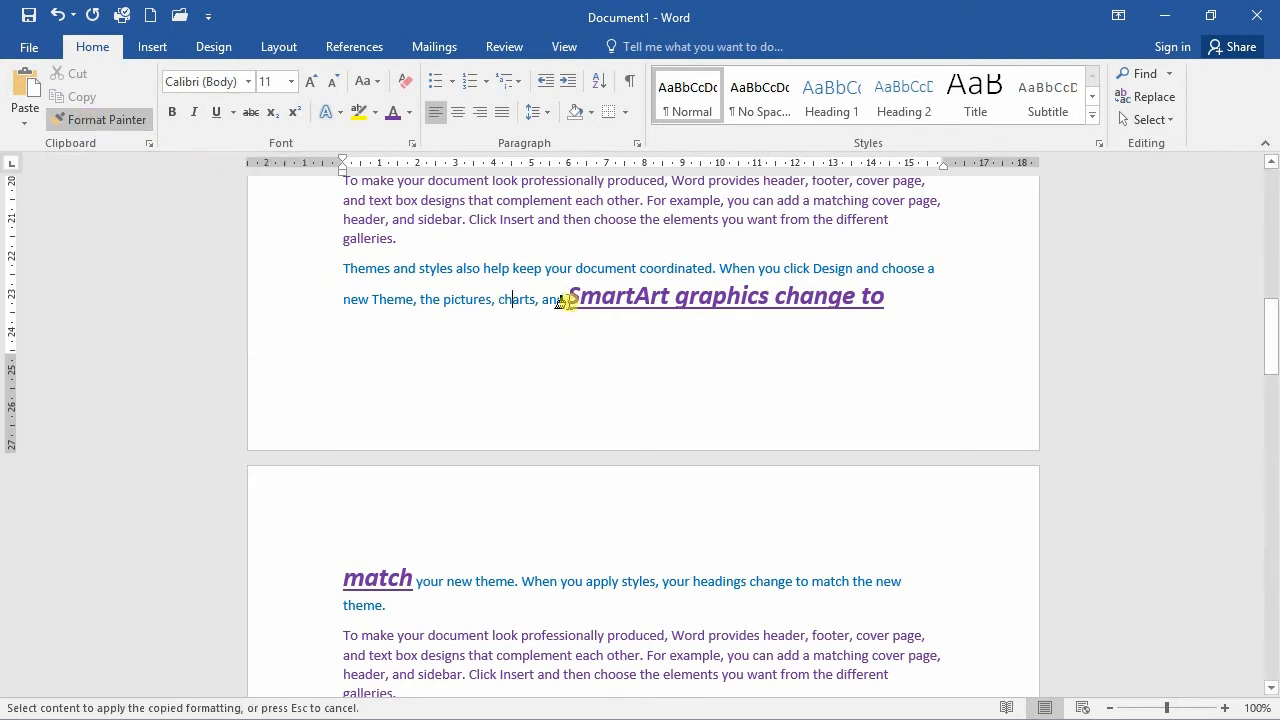
mouse_move(572, 297)
mouse_down()
mouse_move(563, 383)
mouse_move(500, 466)
mouse_move(511, 489)
mouse_up()
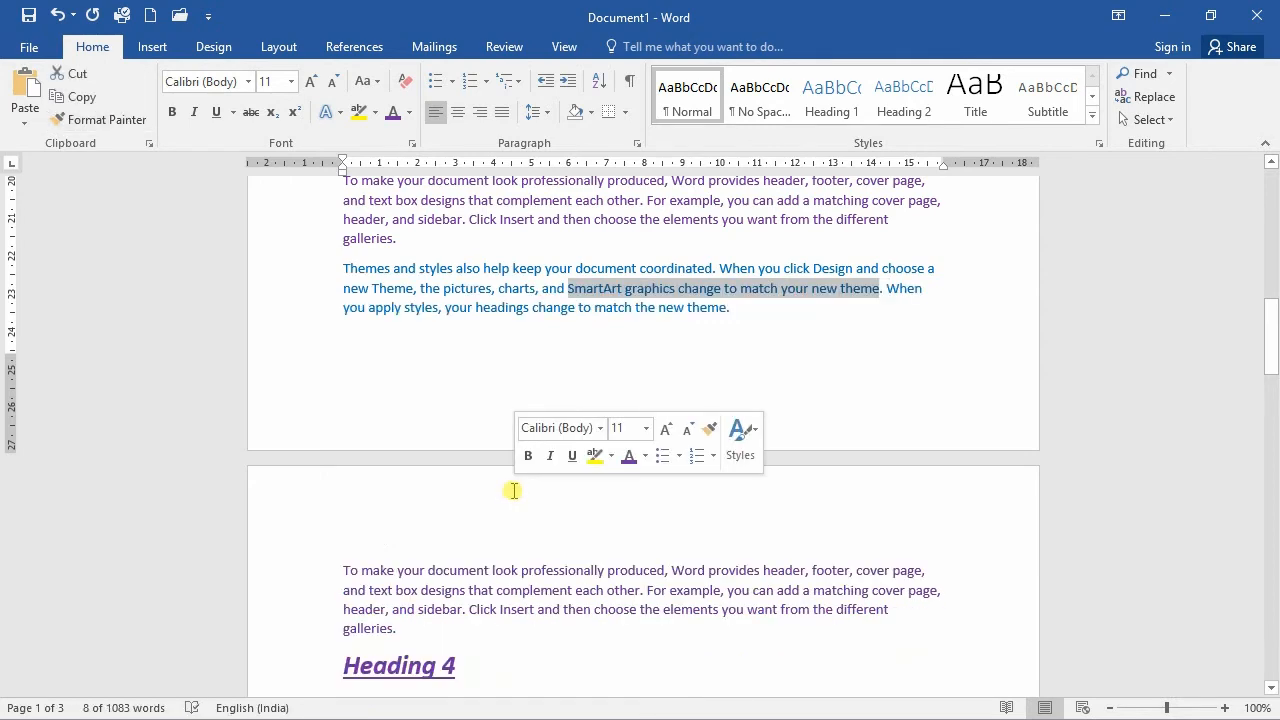
click(464, 297)
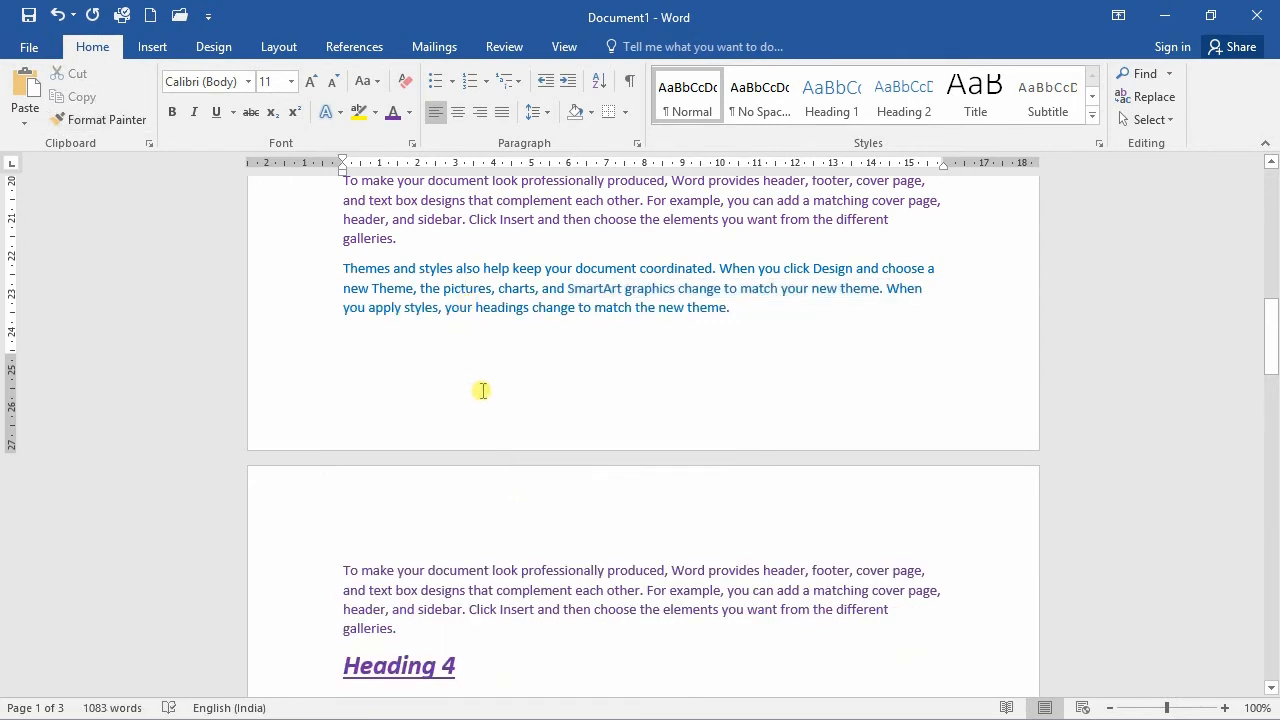
scroll(511, 449, up, 5)
scroll(514, 450, up, 10)
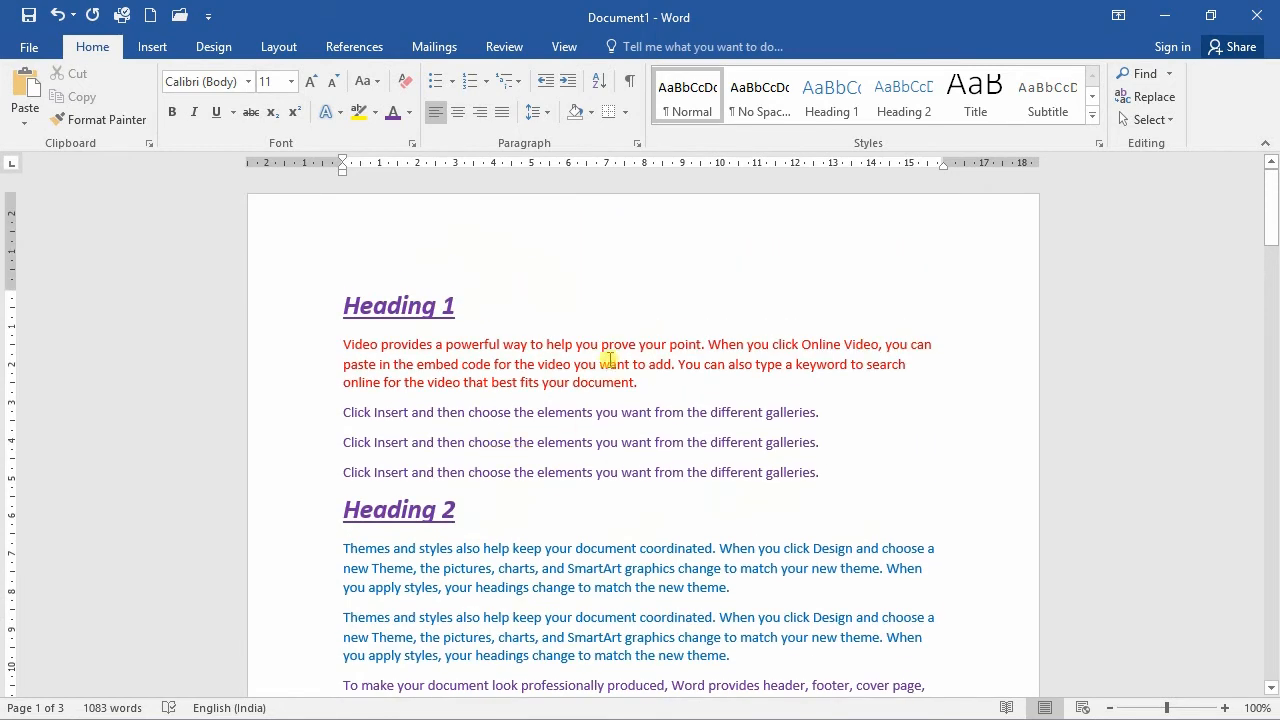
Step: Reduce the "Heading 1" line to 16 pt and remove its underline
click(461, 384)
drag(443, 303, 323, 291)
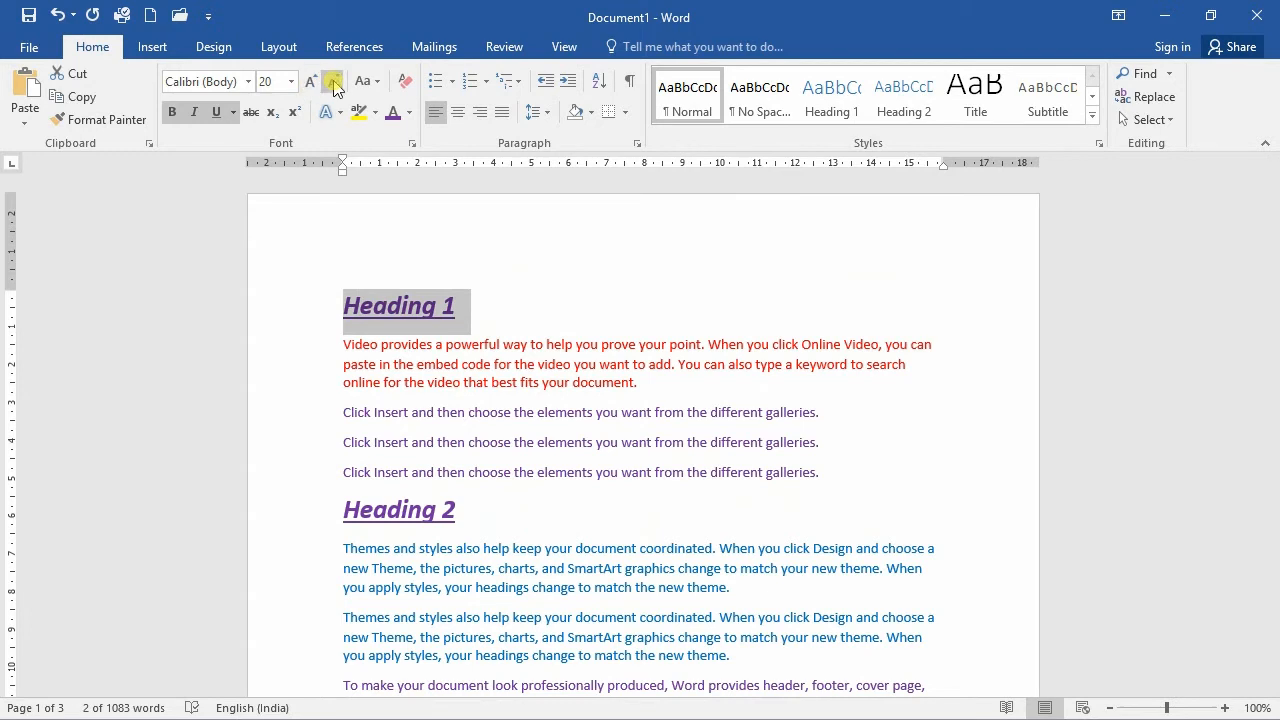
click(333, 81)
click(333, 81)
click(216, 113)
Step: Colour the "Heading 1" line dark green from the theme colours and change its font to Algerian
click(410, 116)
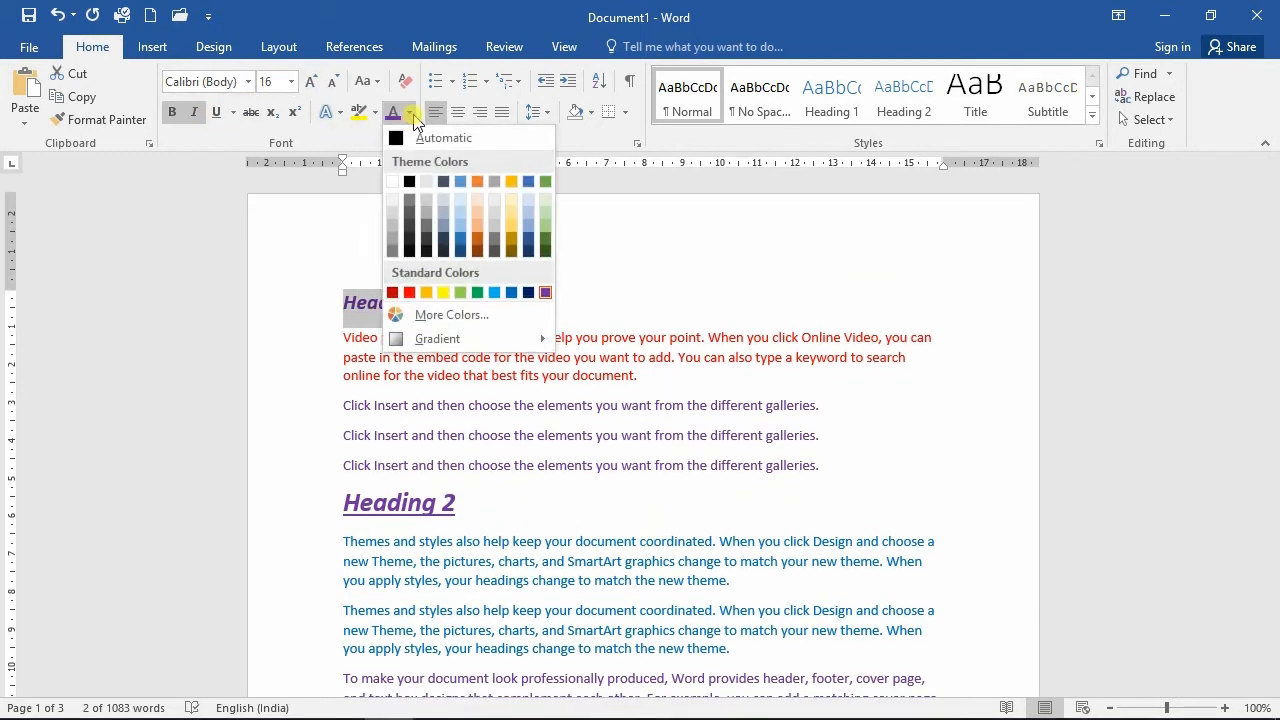
click(546, 242)
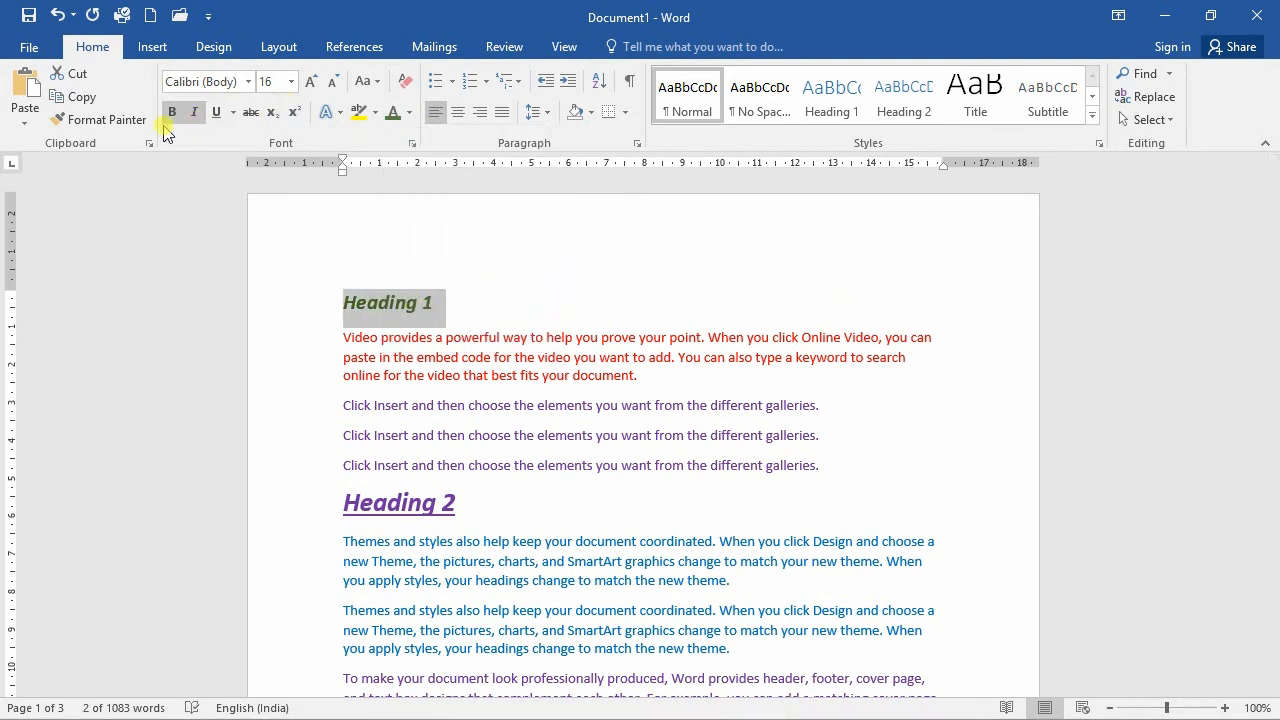
click(248, 82)
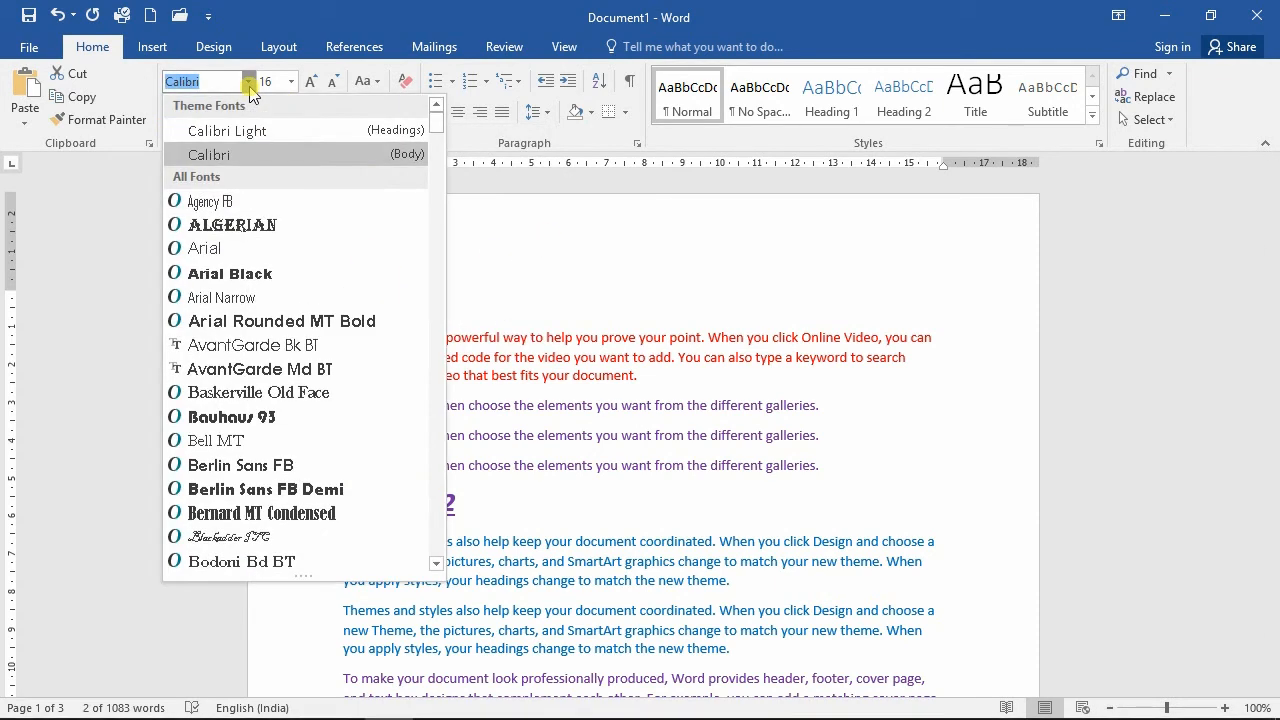
click(240, 228)
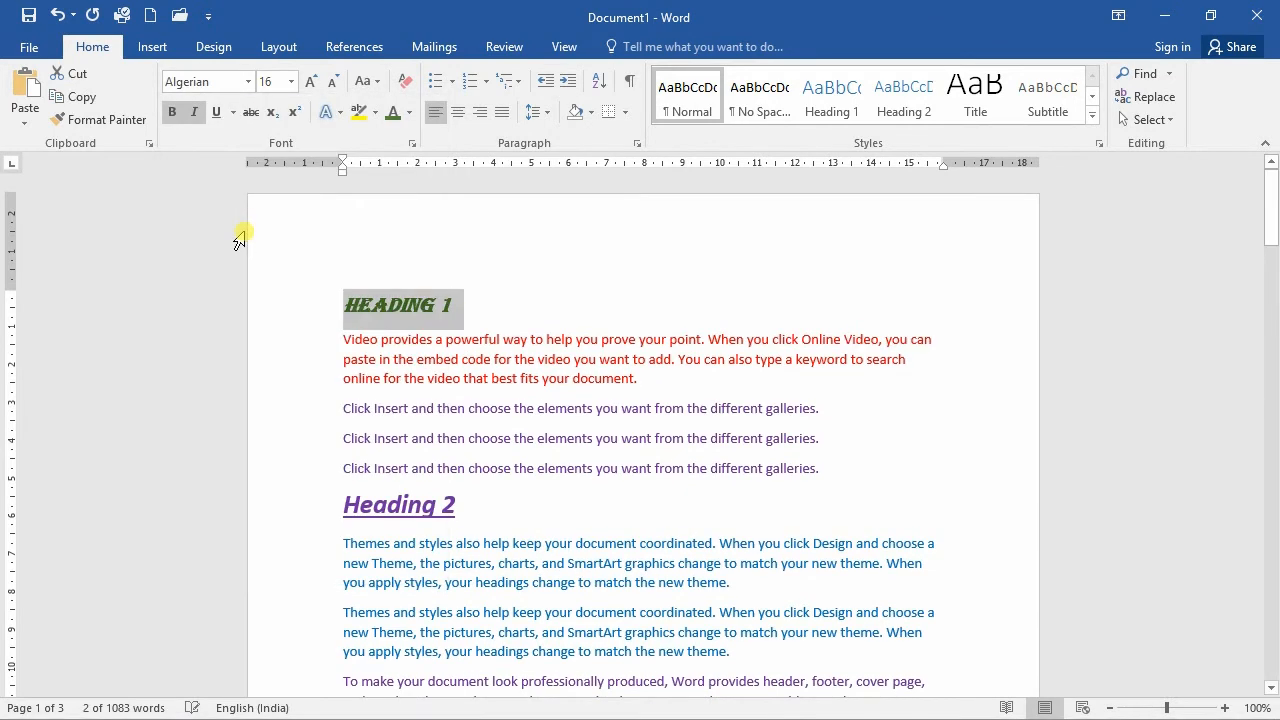
click(563, 427)
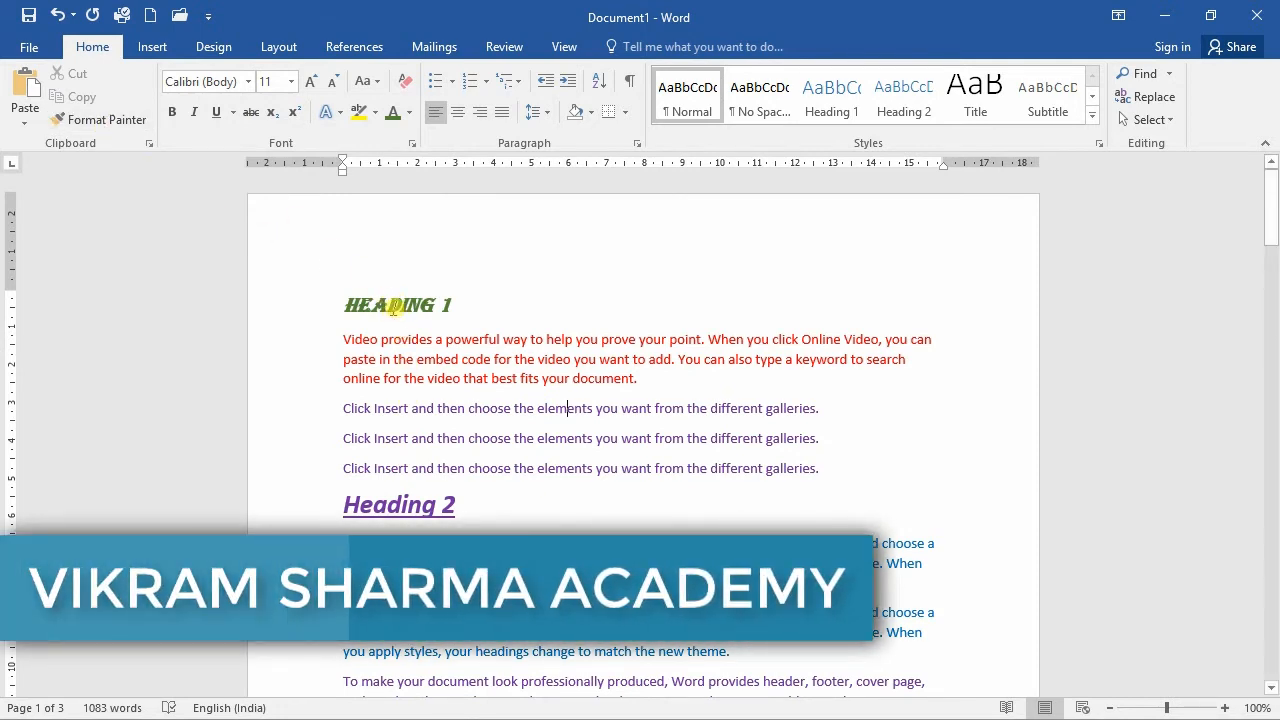
Step: Copy the formatting of the green Algerian "Heading 1" line without copying its text
click(392, 305)
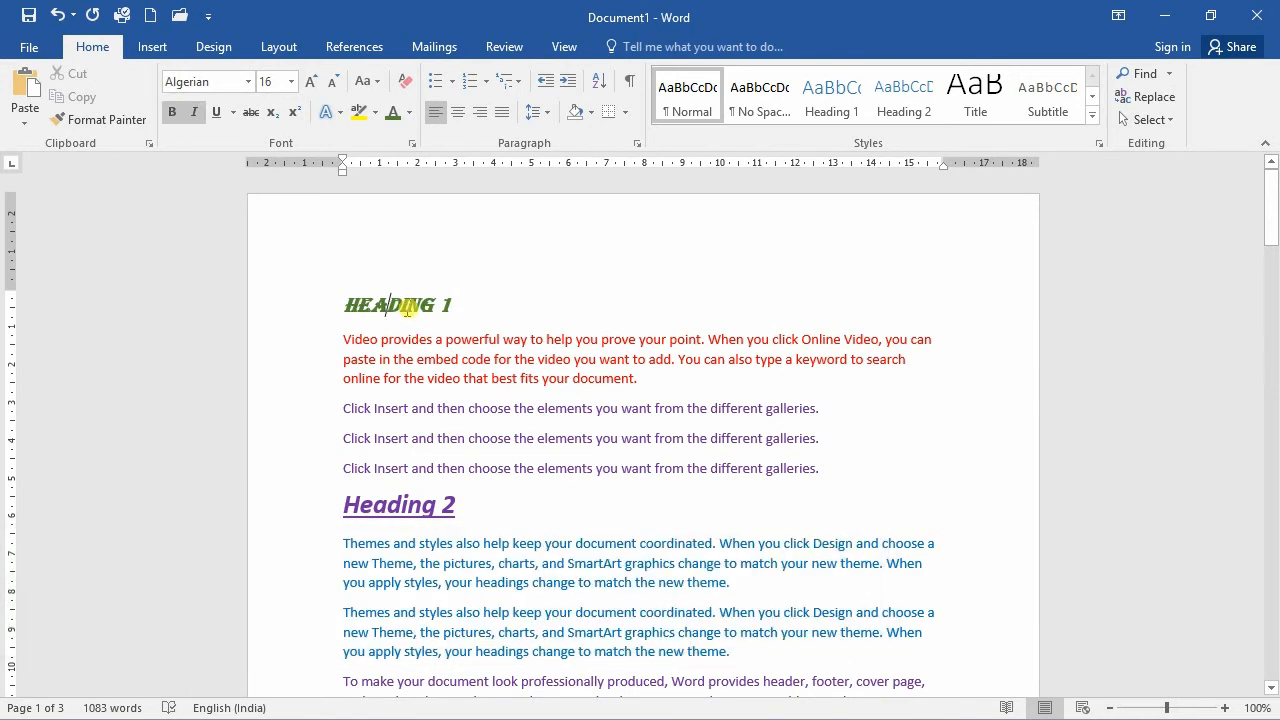
key(ctrl+shift+c)
Step: Paste the copied formatting onto the "Heading 2" line and then separately onto the "Heading 3" line
scroll(516, 461, down, 1)
scroll(516, 461, down, 2)
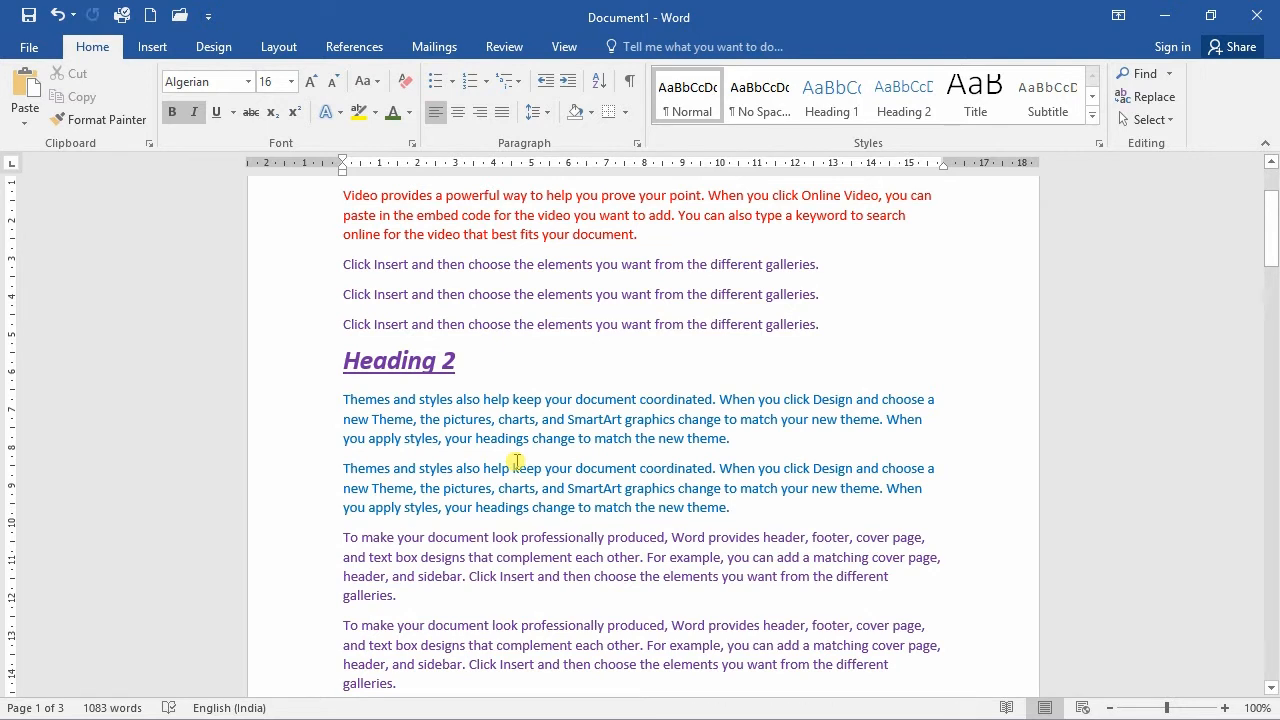
drag(466, 358, 352, 361)
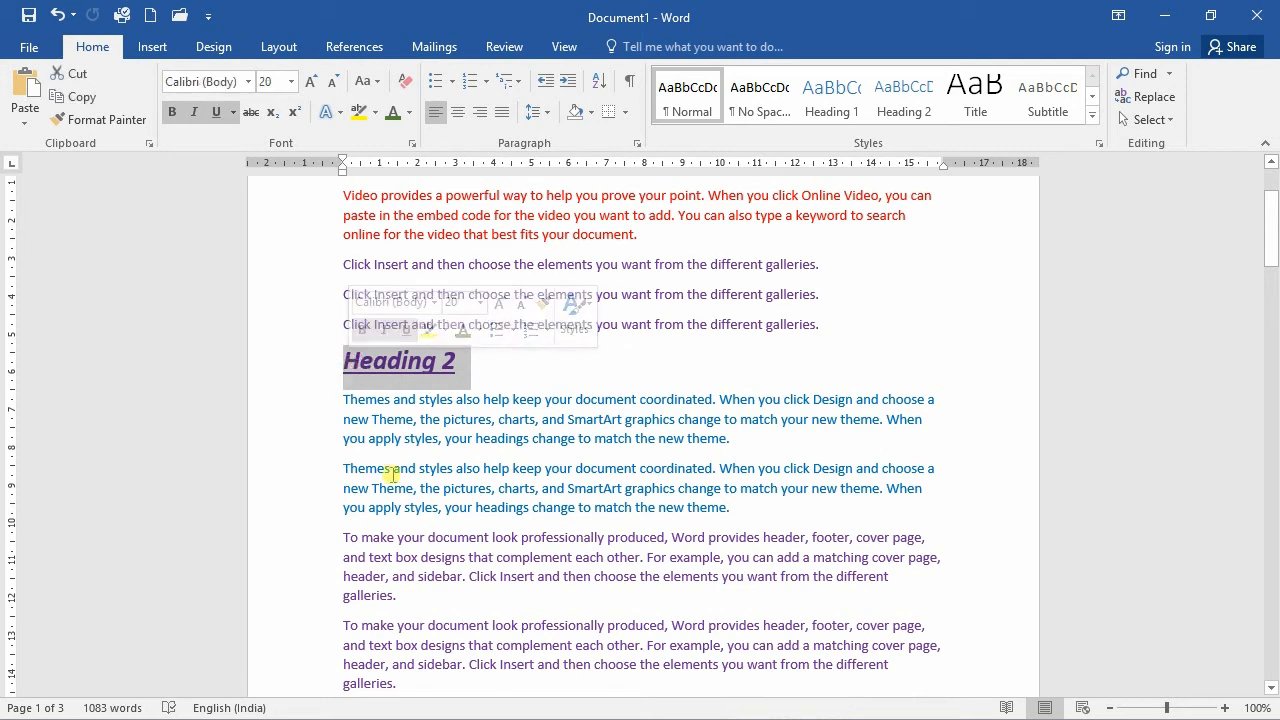
key(ctrl+shift+v)
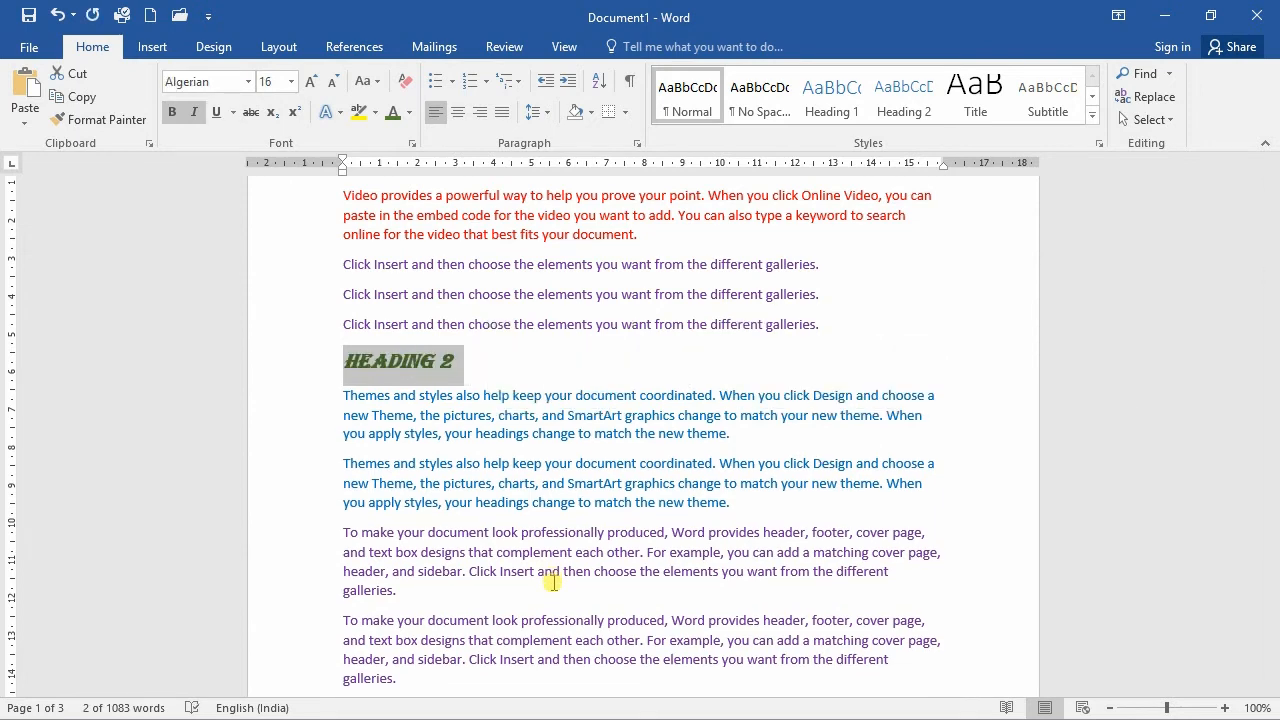
scroll(528, 476, down, 4)
drag(472, 524, 343, 520)
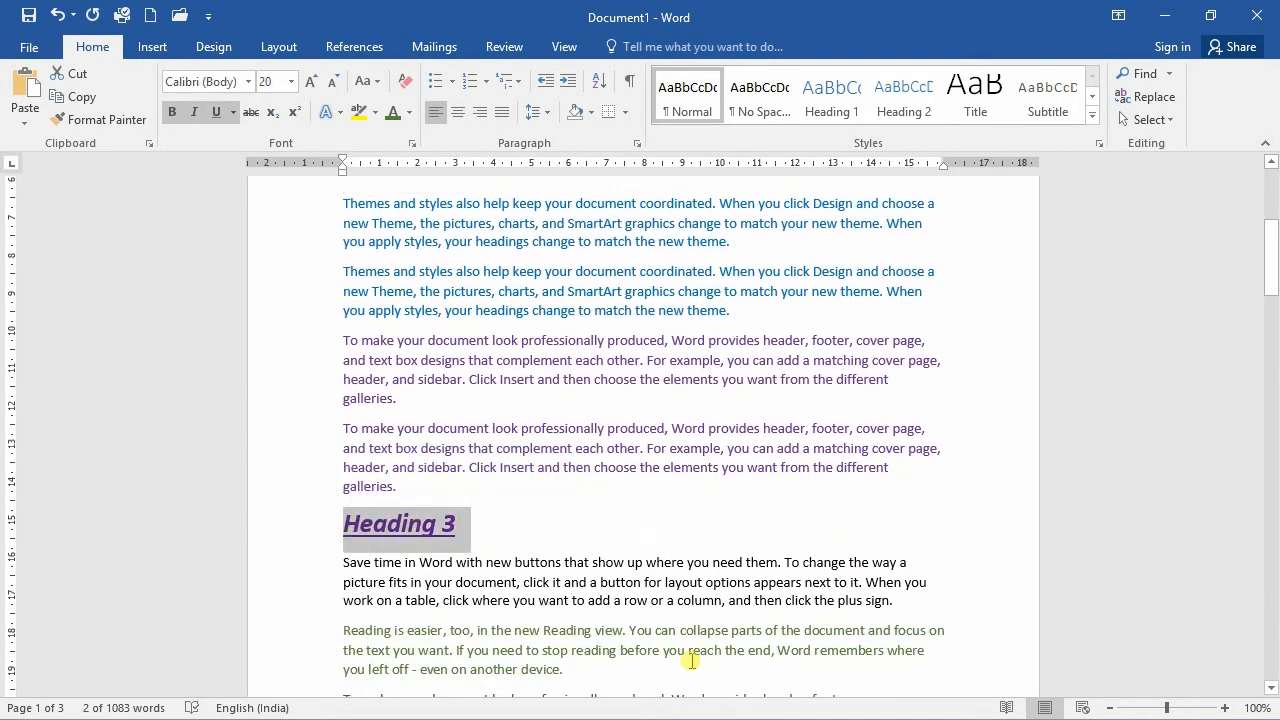
key(ctrl+shift+v)
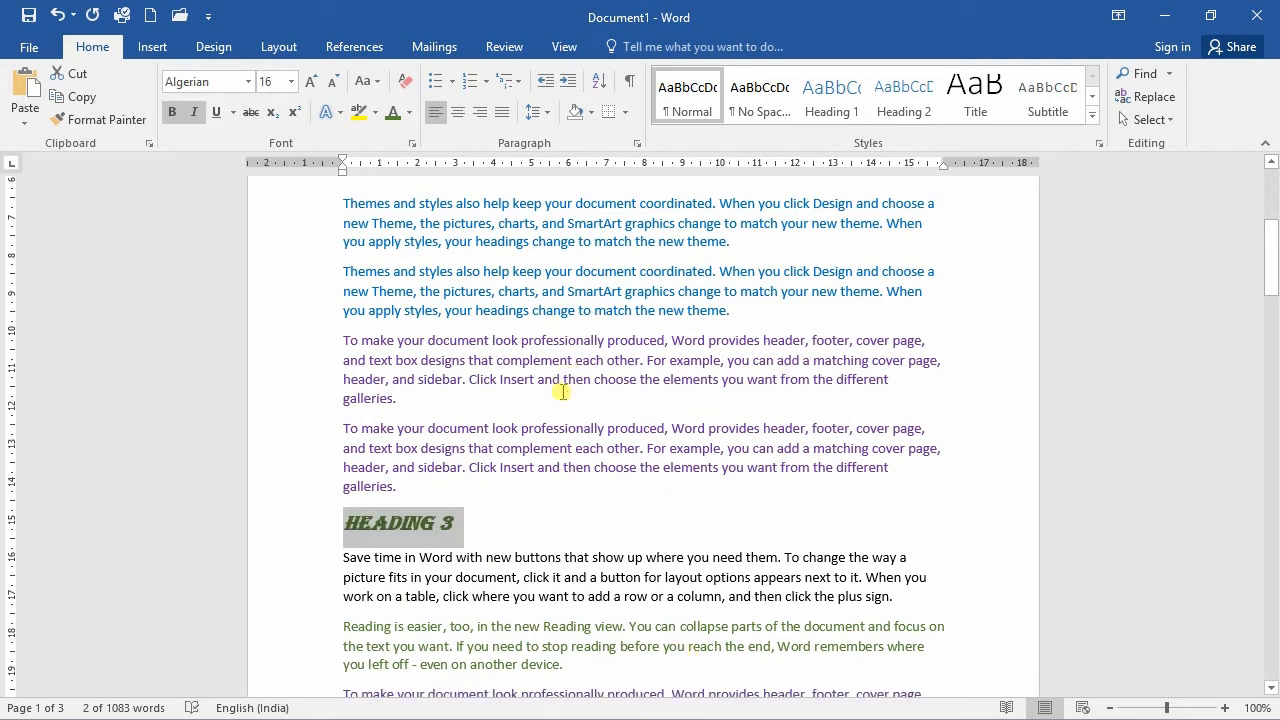
Step: Paste the copied formatting onto the "Heading 4" line on the second page
scroll(563, 369, down, 10)
scroll(580, 479, down, 1)
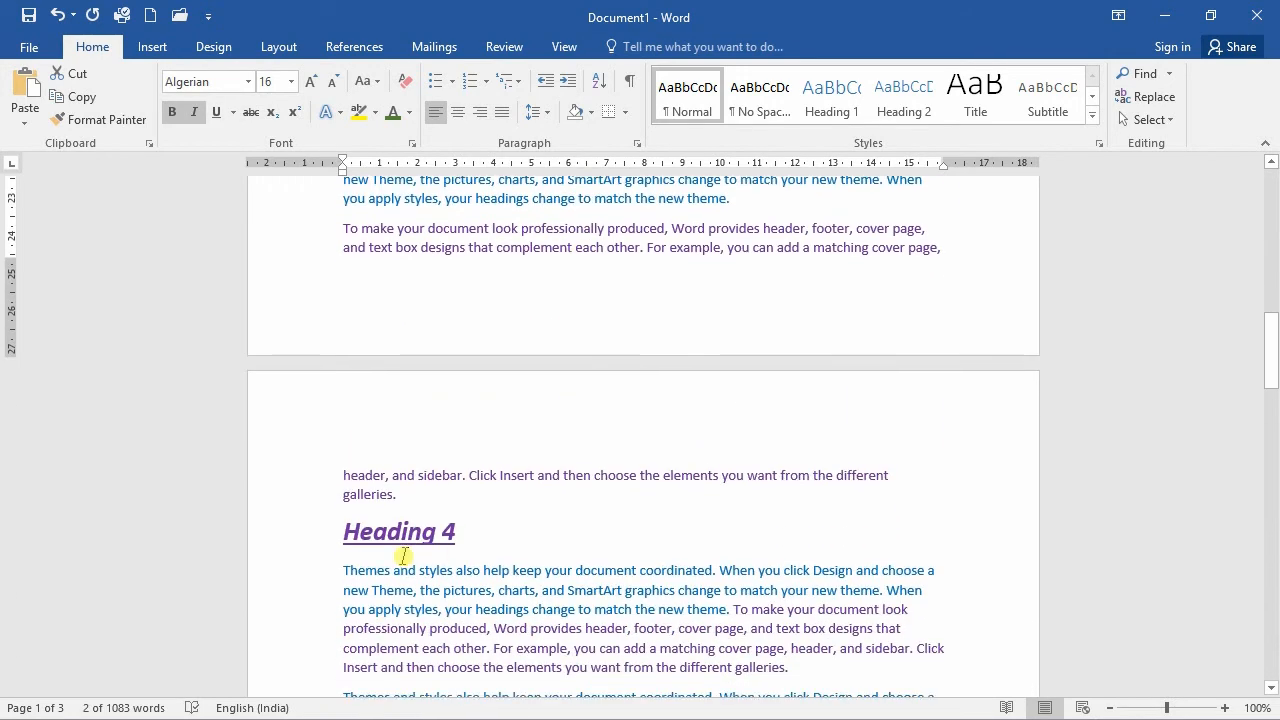
drag(457, 534, 349, 537)
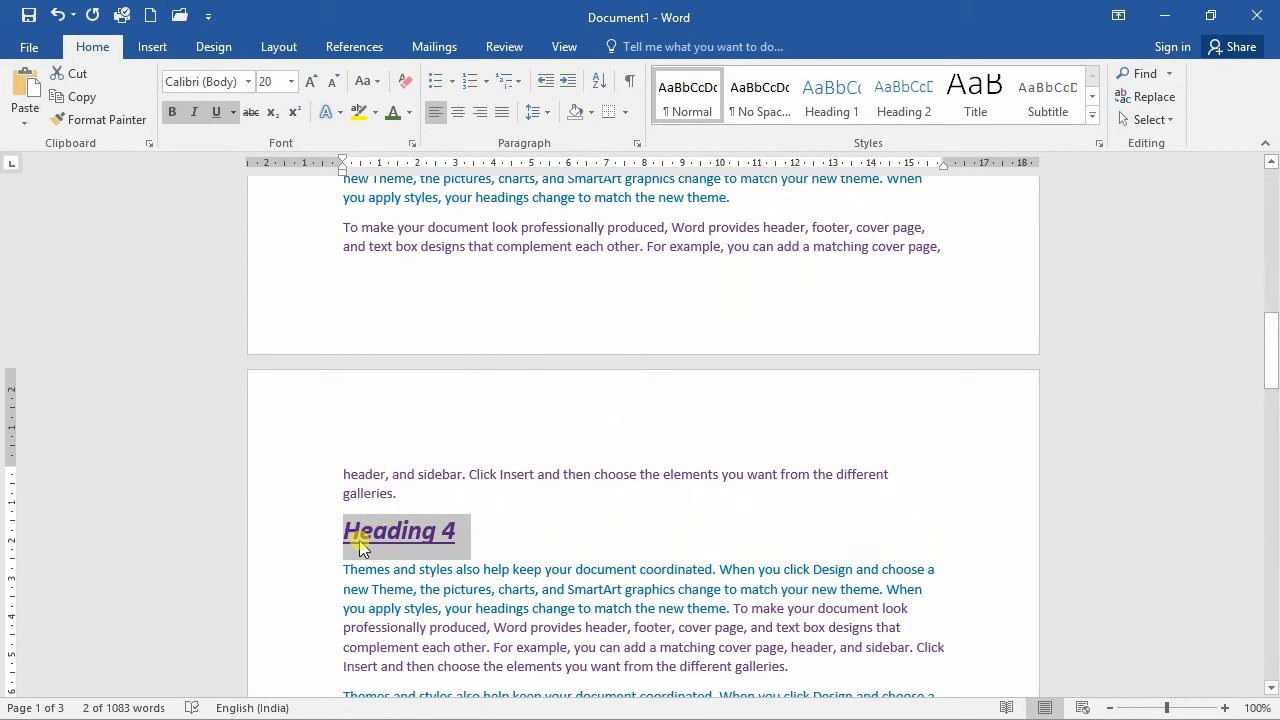
key(ctrl+shift+v)
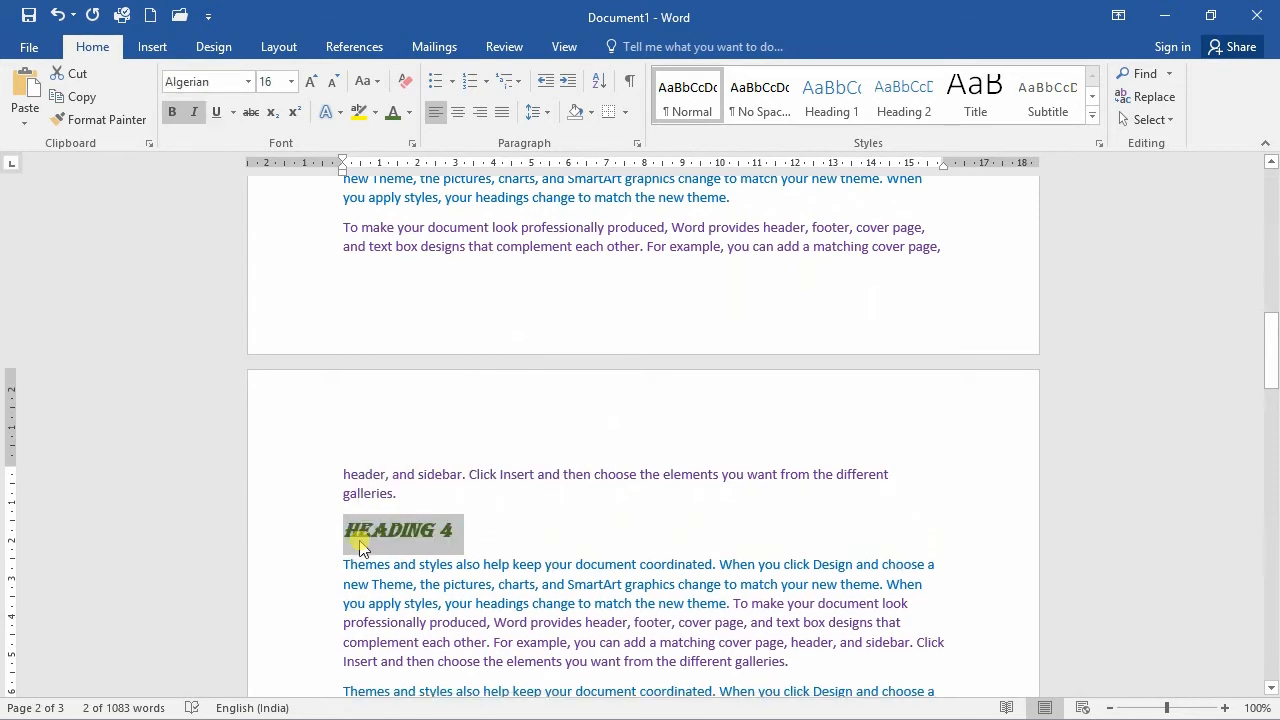
Step: Undo the formatting pasted onto the "Heading 4", "Heading 3" and "Heading 2" lines
click(519, 566)
key(ctrl+z)
key(ctrl+z)
key(ctrl+z)
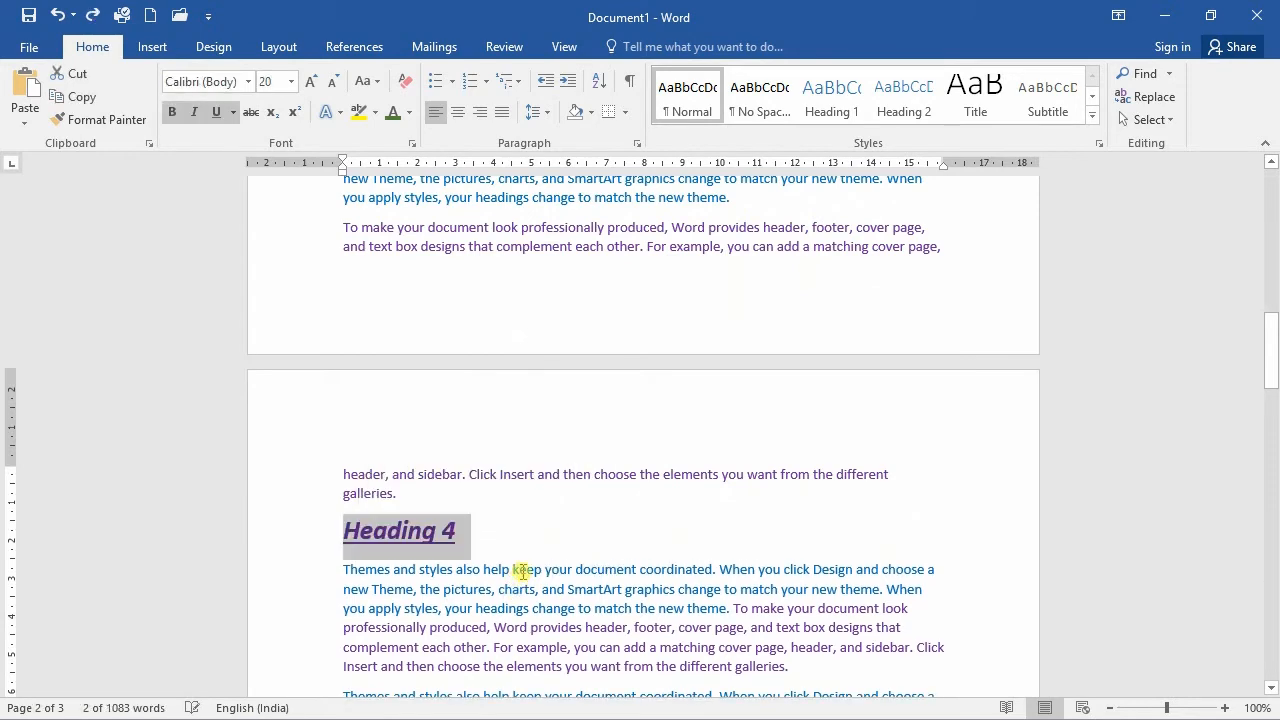
Step: Select the "Heading 2" and "Heading 3" lines together and paste the copied heading formatting onto both at once
scroll(522, 571, up, 4)
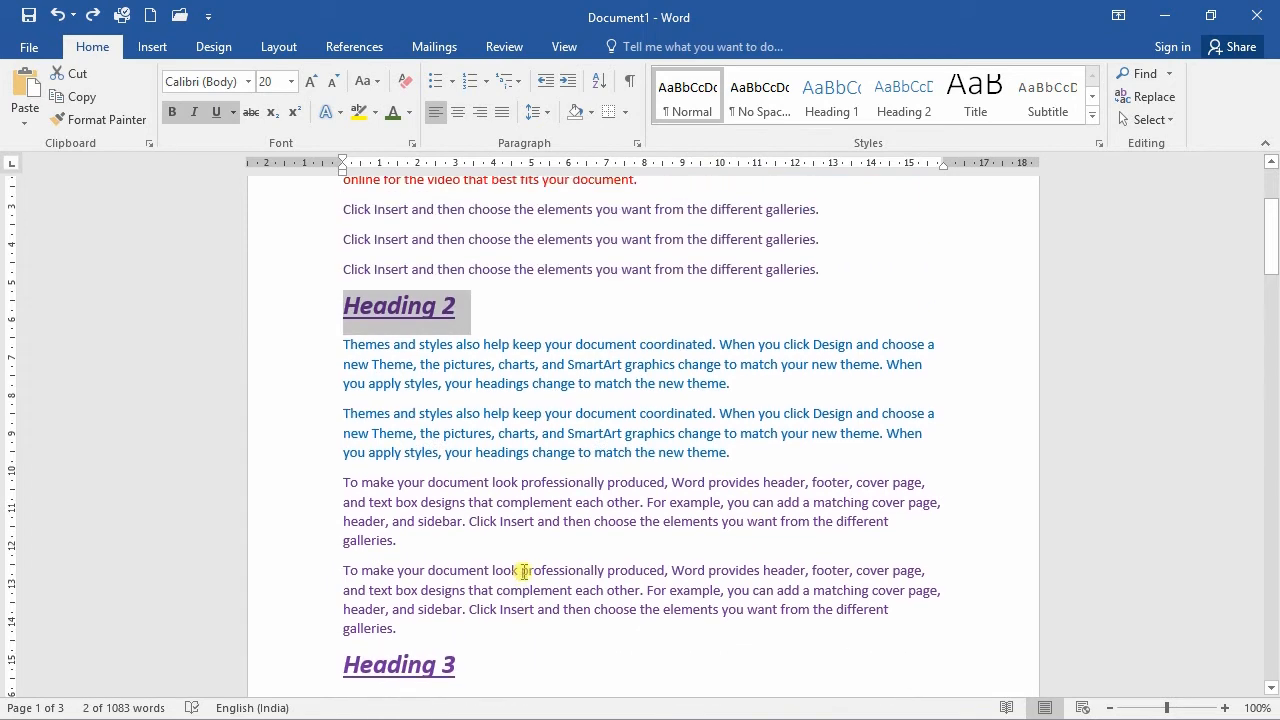
click(549, 502)
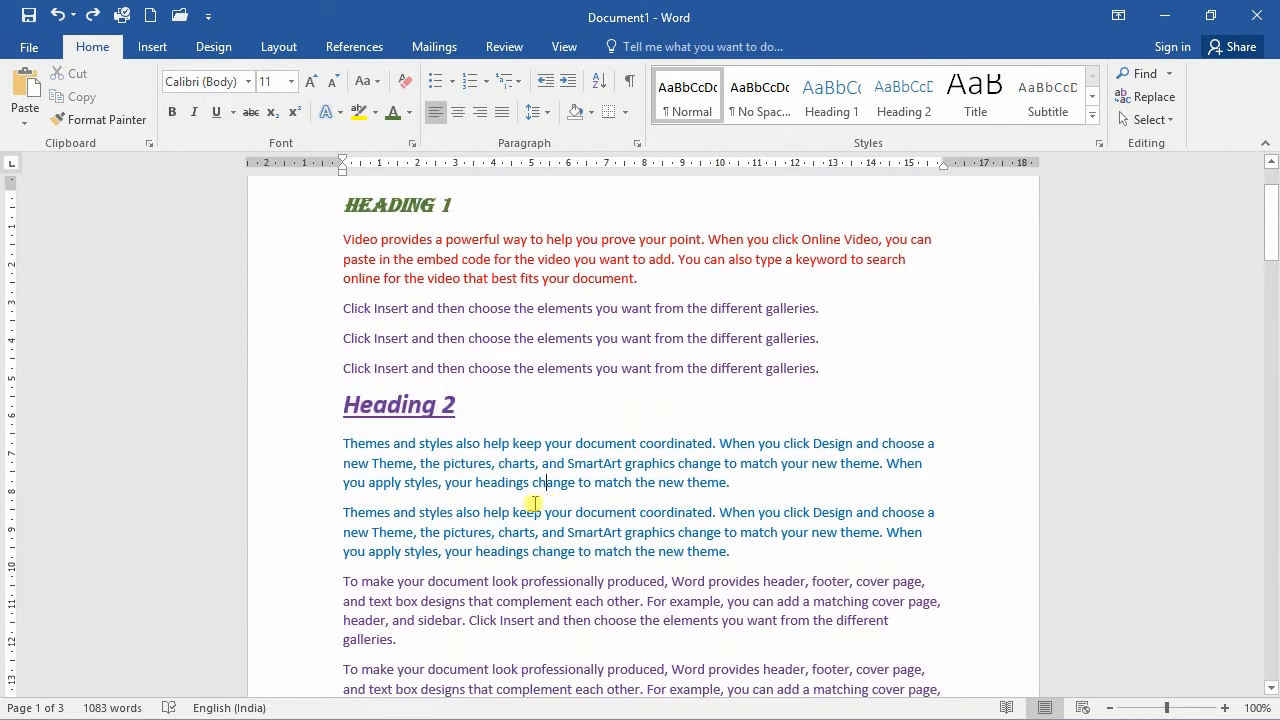
drag(343, 404, 463, 404)
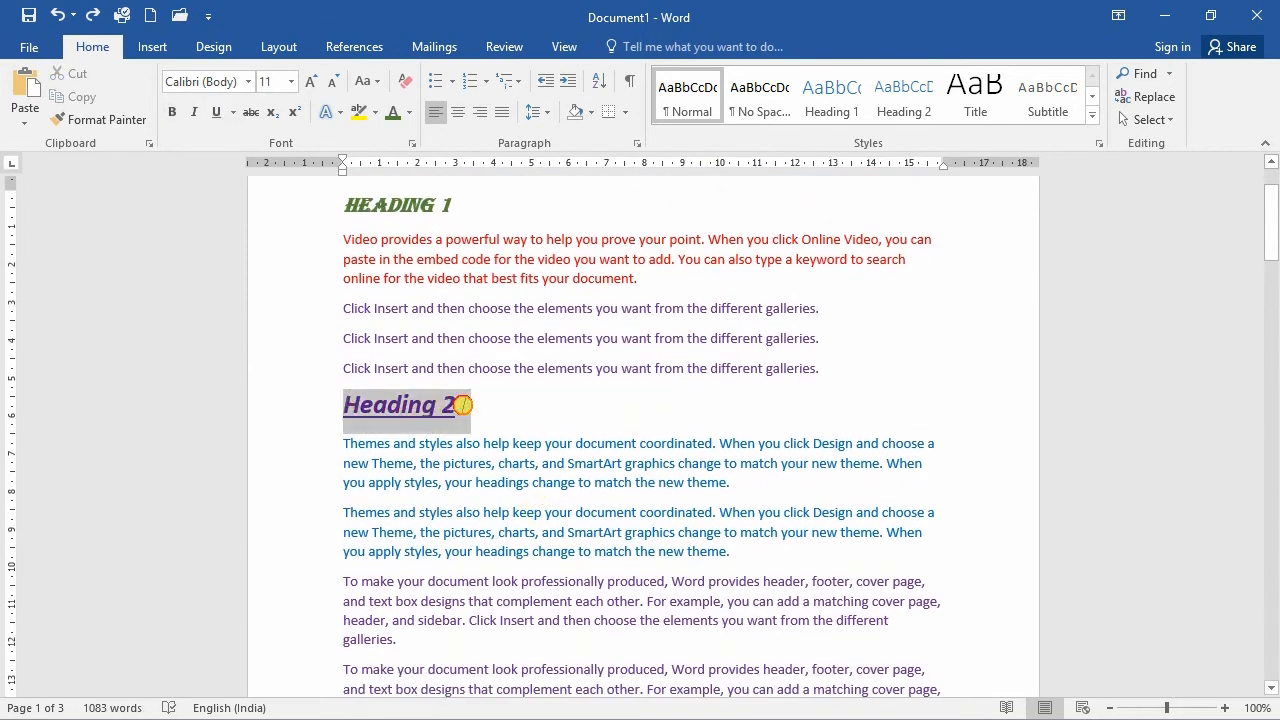
scroll(508, 526, down, 4)
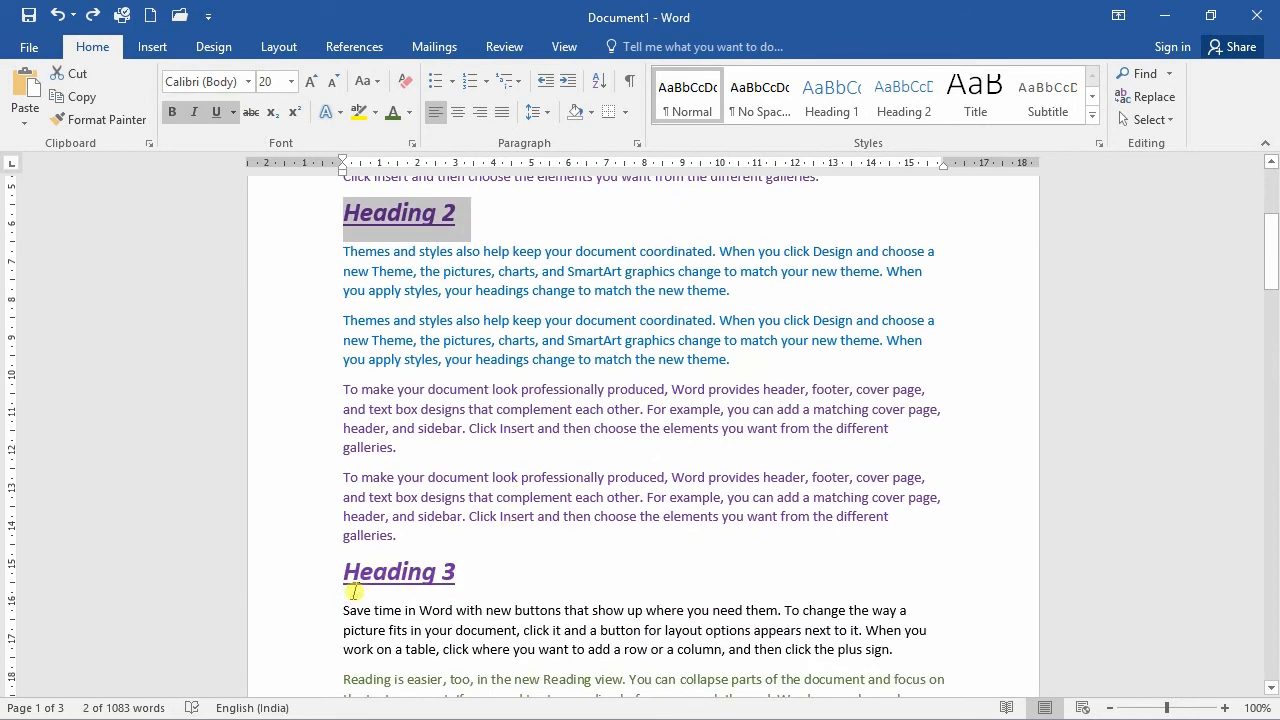
drag(343, 580, 463, 580)
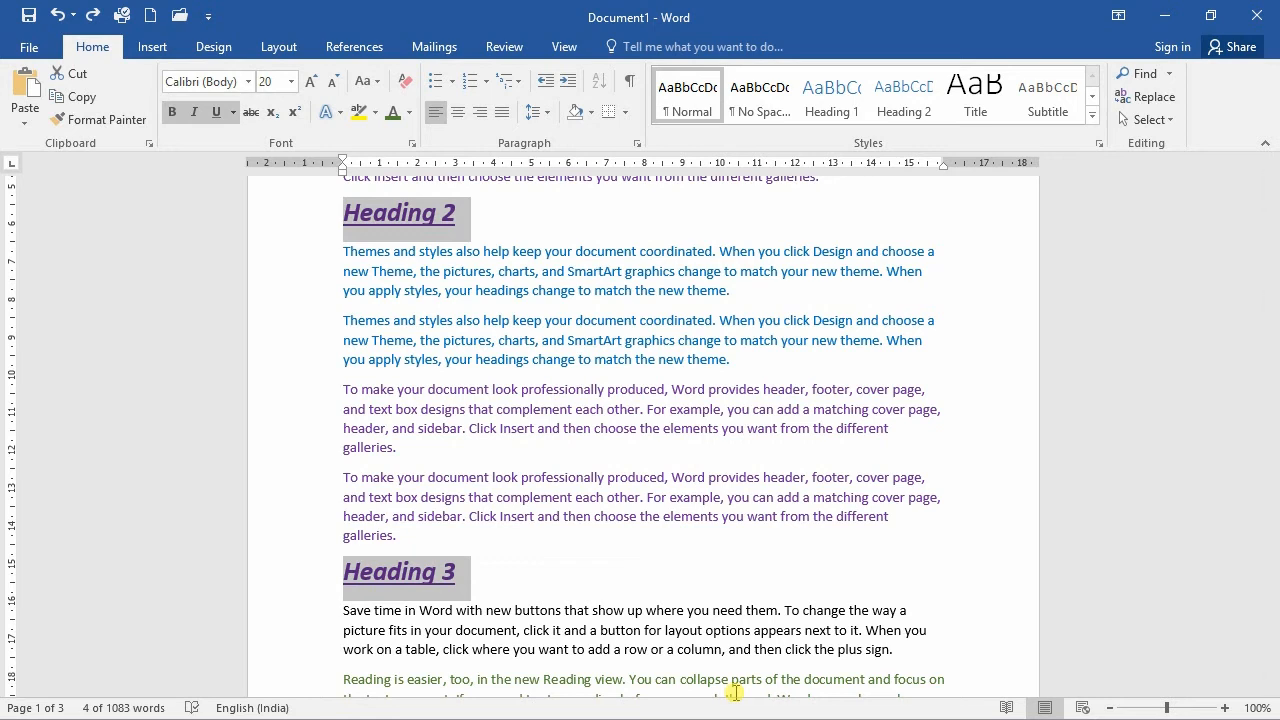
key(ctrl+shift+v)
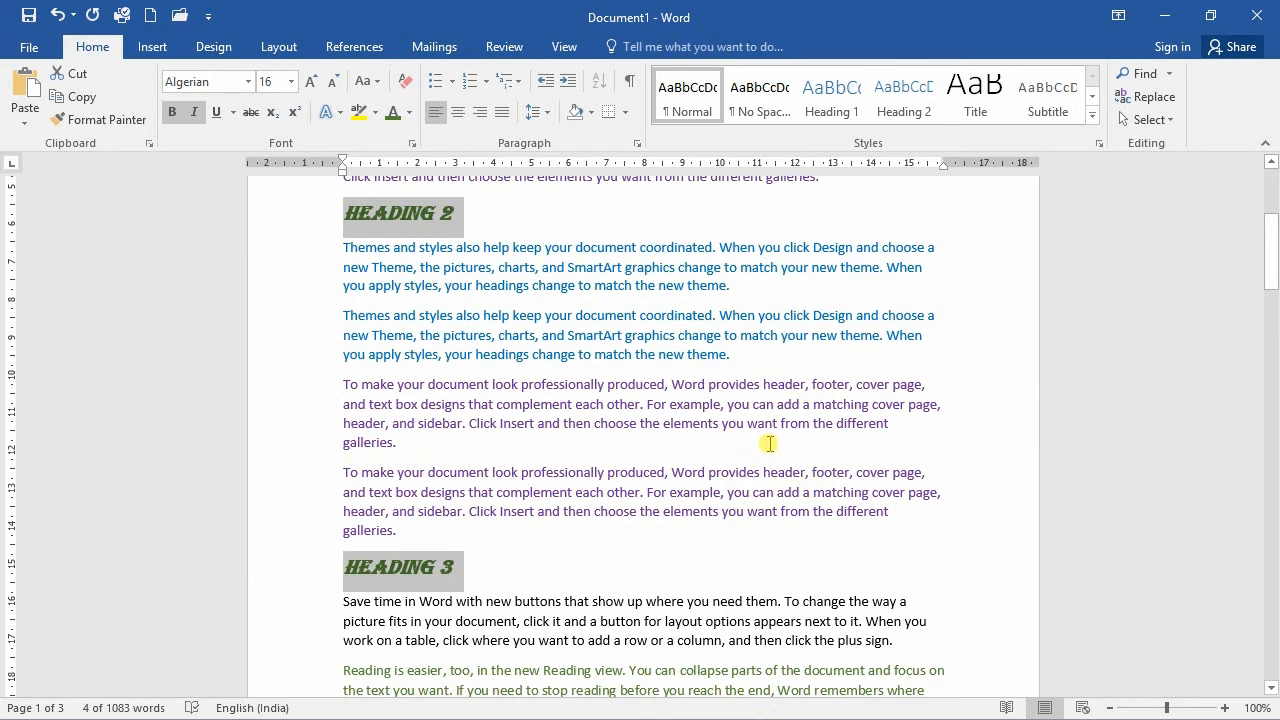
click(422, 335)
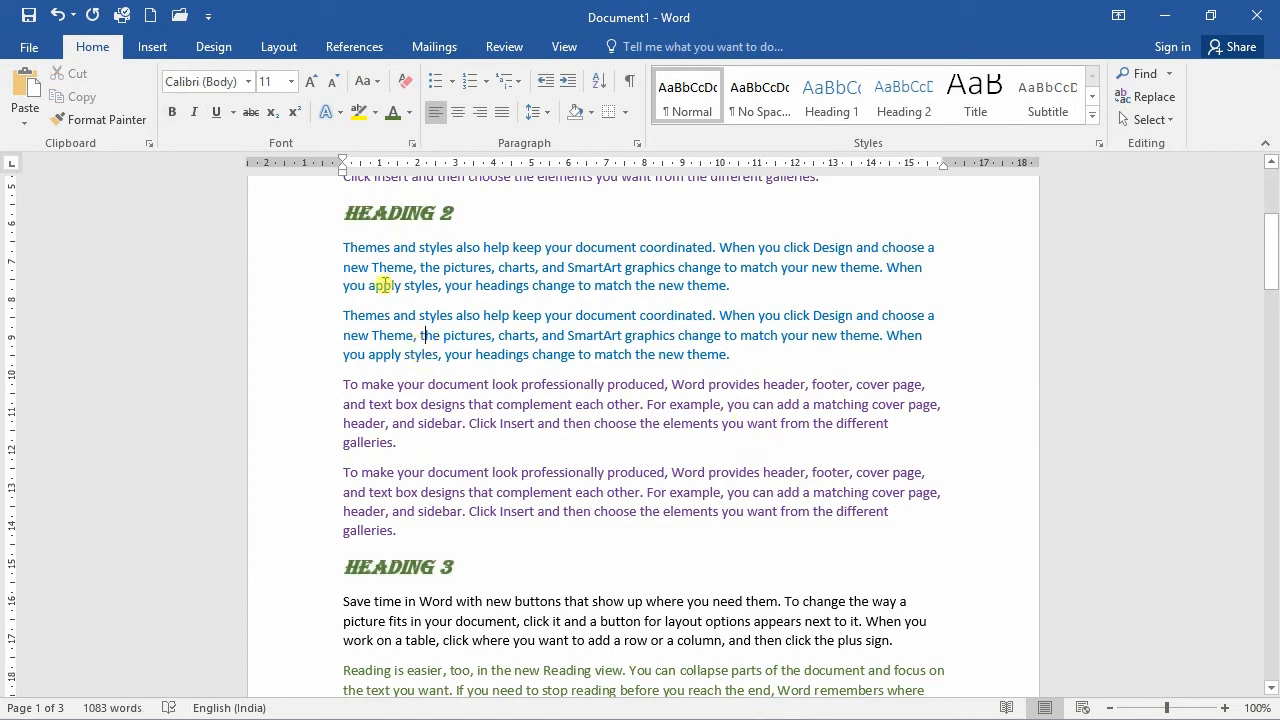
Step: Paste the copied heading formatting onto the first blue paragraph under Heading 2 and the purple paragraph directly above Heading 3, selected together
drag(345, 247, 735, 286)
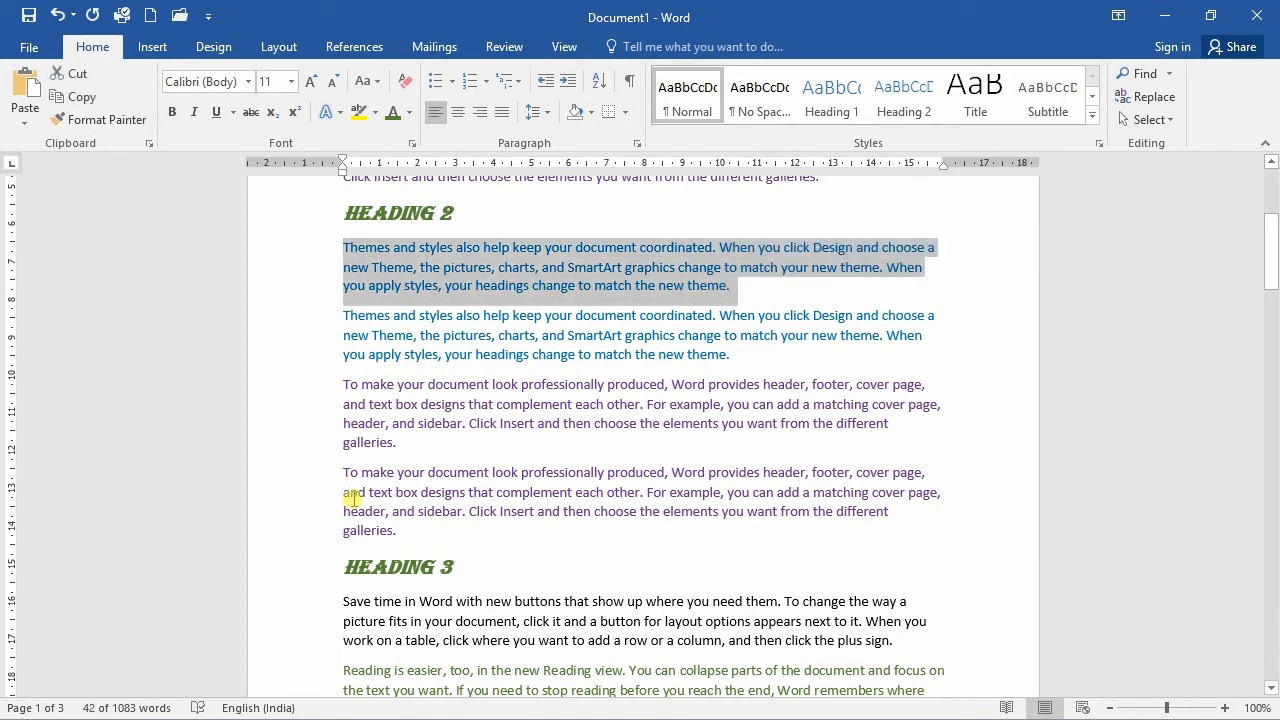
drag(344, 472, 412, 533)
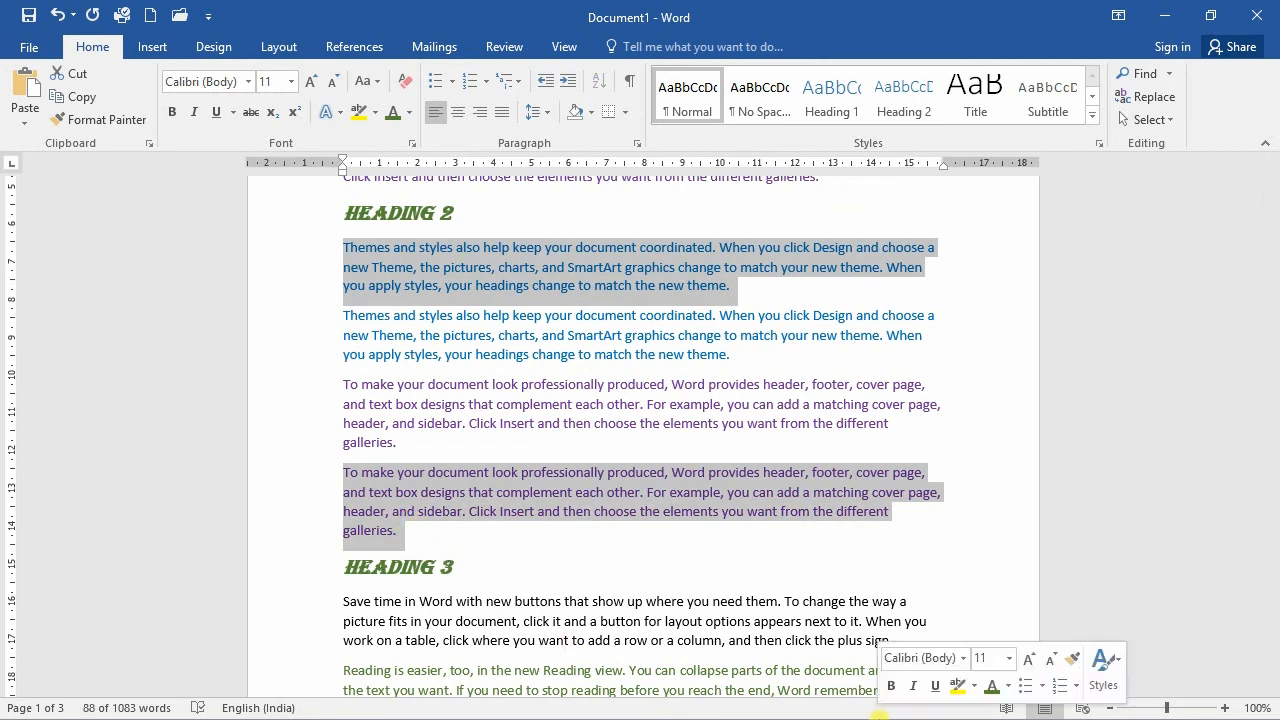
key(ctrl+shift+v)
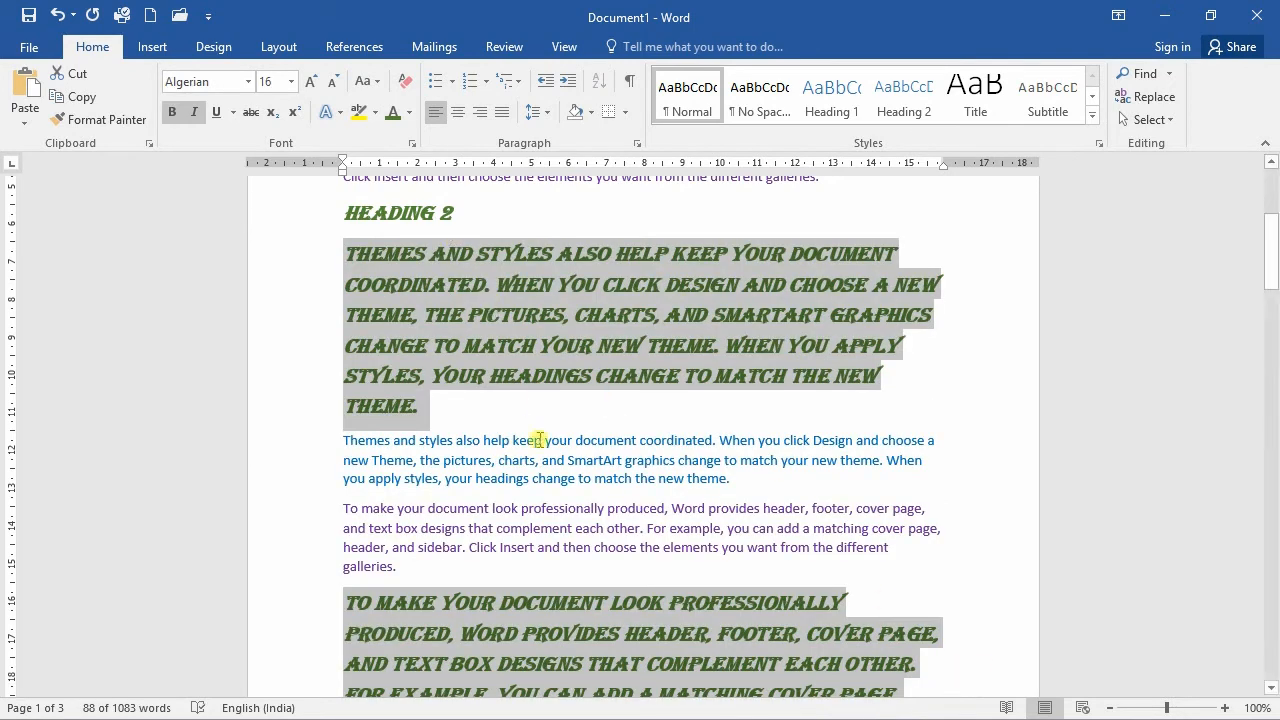
scroll(565, 477, down, 2)
scroll(565, 477, down, 1)
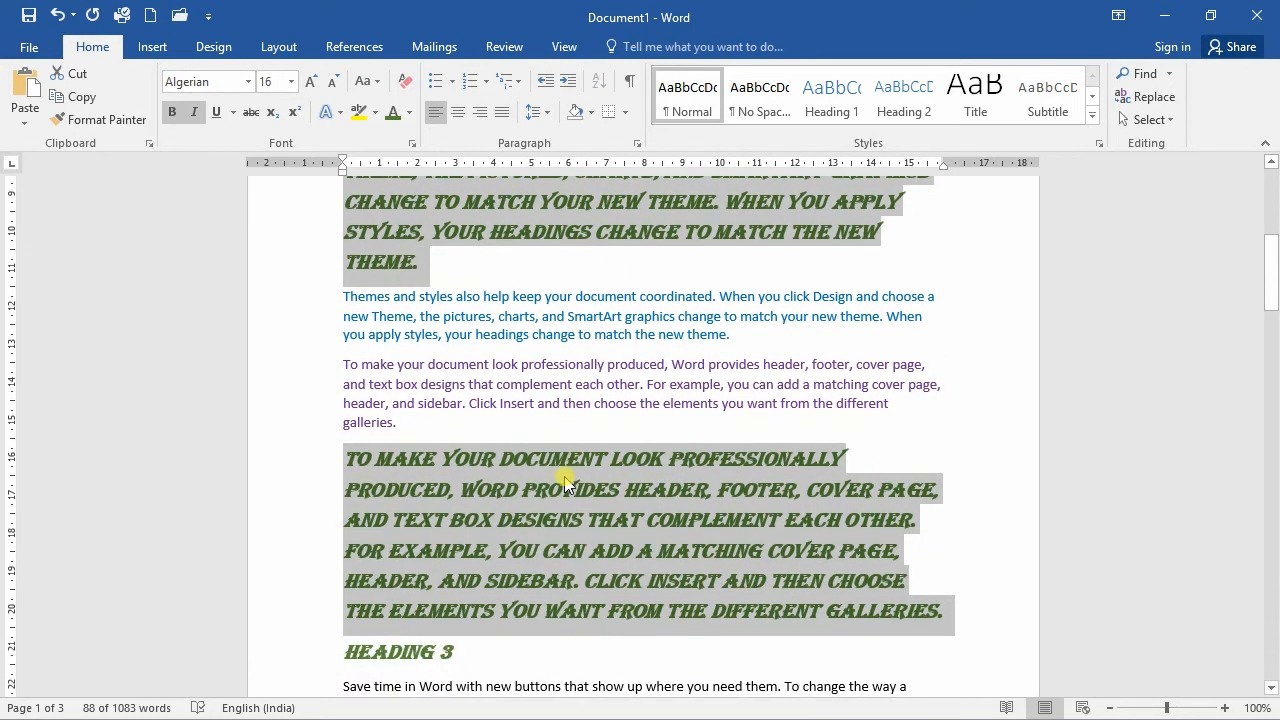
click(591, 422)
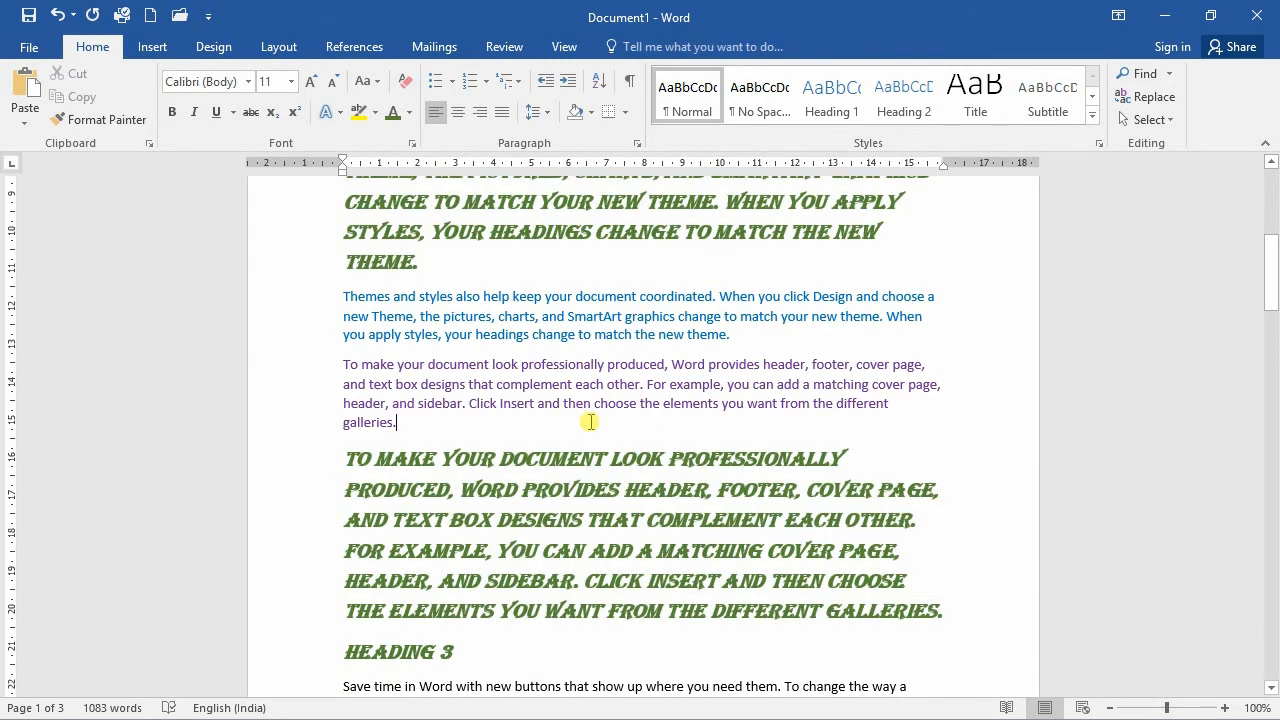